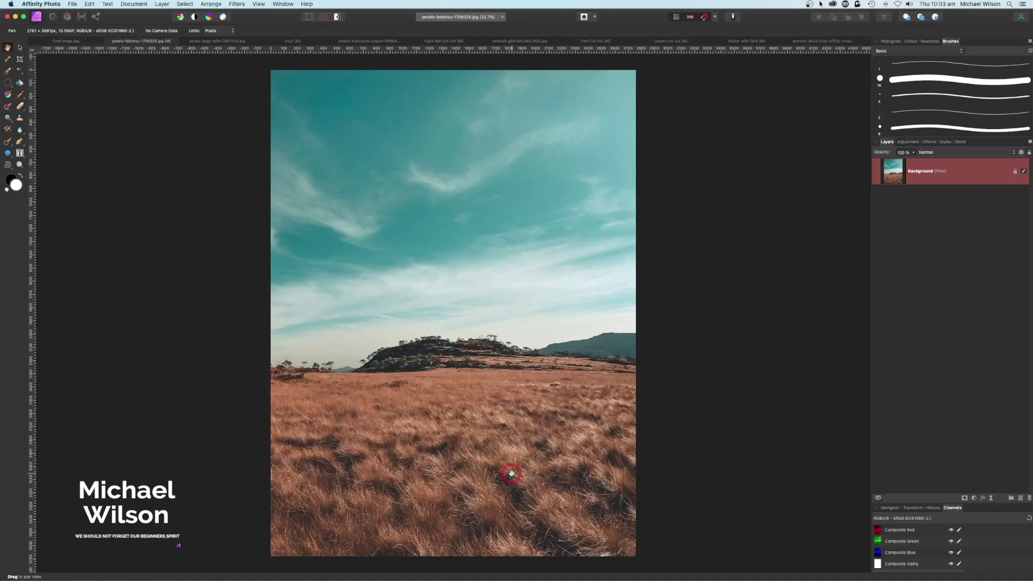
- Select the grass field and hills with the Selection Brush and open the selection for refinement
{"action": "left_click", "coordinate": [7, 71]}
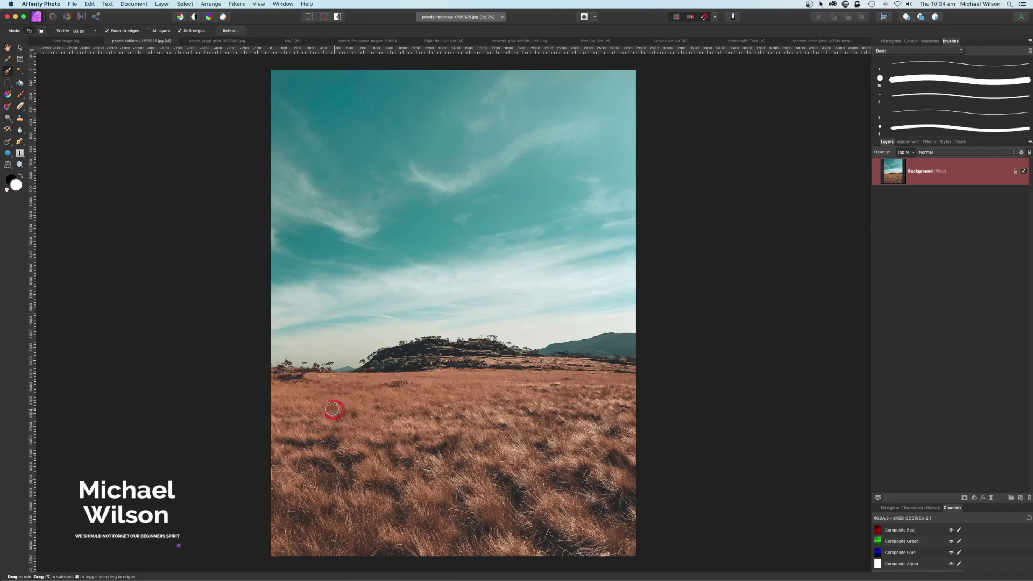
{"action": "mouse_move", "coordinate": [293, 422]}
{"action": "left_mouse_down"}
{"action": "mouse_move", "coordinate": [279, 378]}
{"action": "mouse_move", "coordinate": [366, 388]}
{"action": "mouse_move", "coordinate": [393, 362]}
{"action": "mouse_move", "coordinate": [431, 360]}
{"action": "mouse_move", "coordinate": [605, 378]}
{"action": "mouse_move", "coordinate": [608, 351]}
{"action": "mouse_move", "coordinate": [617, 378]}
{"action": "mouse_move", "coordinate": [398, 463]}
{"action": "mouse_move", "coordinate": [383, 485]}
{"action": "mouse_move", "coordinate": [414, 471]}
{"action": "mouse_move", "coordinate": [380, 402]}
{"action": "mouse_move", "coordinate": [316, 486]}
{"action": "mouse_move", "coordinate": [527, 421]}
{"action": "left_mouse_up"}
{"action": "left_click", "coordinate": [231, 31]}
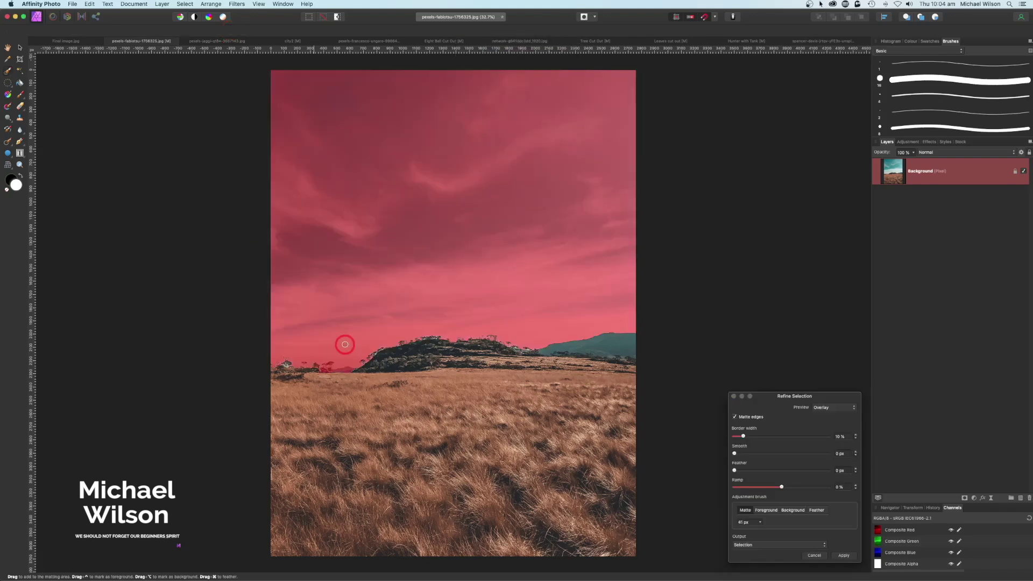
- Refine the selection along the tree line and hill edges with the Matte brush and output it to a new layer
{"action": "mouse_move", "coordinate": [295, 369]}
{"action": "left_mouse_down"}
{"action": "mouse_move", "coordinate": [431, 338]}
{"action": "mouse_move", "coordinate": [526, 350]}
{"action": "left_mouse_up"}
{"action": "left_click_drag", "start_coordinate": [839, 396], "coordinate": [796, 157]}
{"action": "left_click", "coordinate": [717, 310]}
{"action": "left_click", "coordinate": [713, 320]}
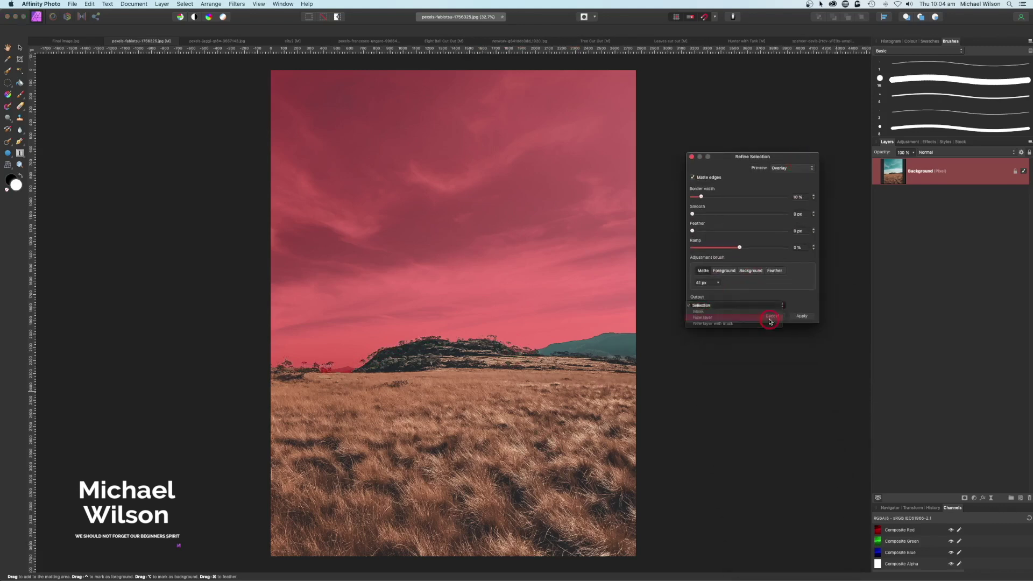
{"action": "left_click", "coordinate": [803, 316]}
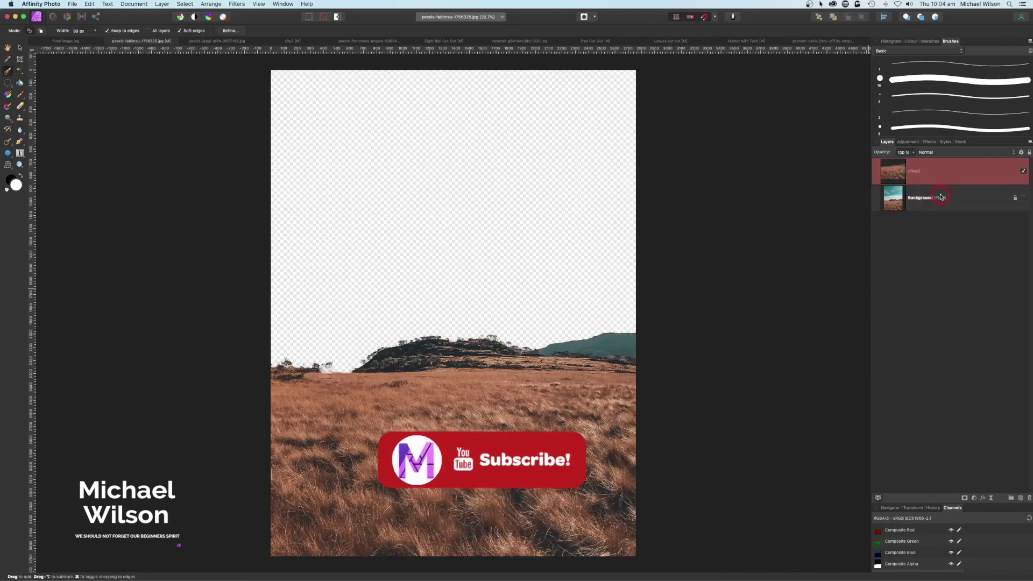
- Copy the purple lightning sky from its document and paste it between the field cutout and the original landscape background
{"action": "left_click", "coordinate": [225, 42]}
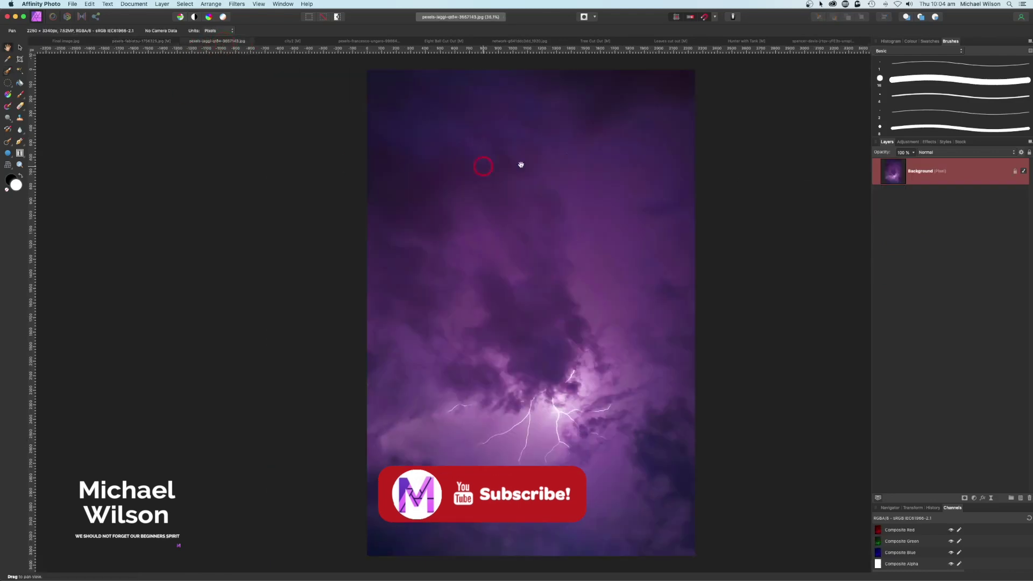
{"action": "left_click", "coordinate": [918, 173]}
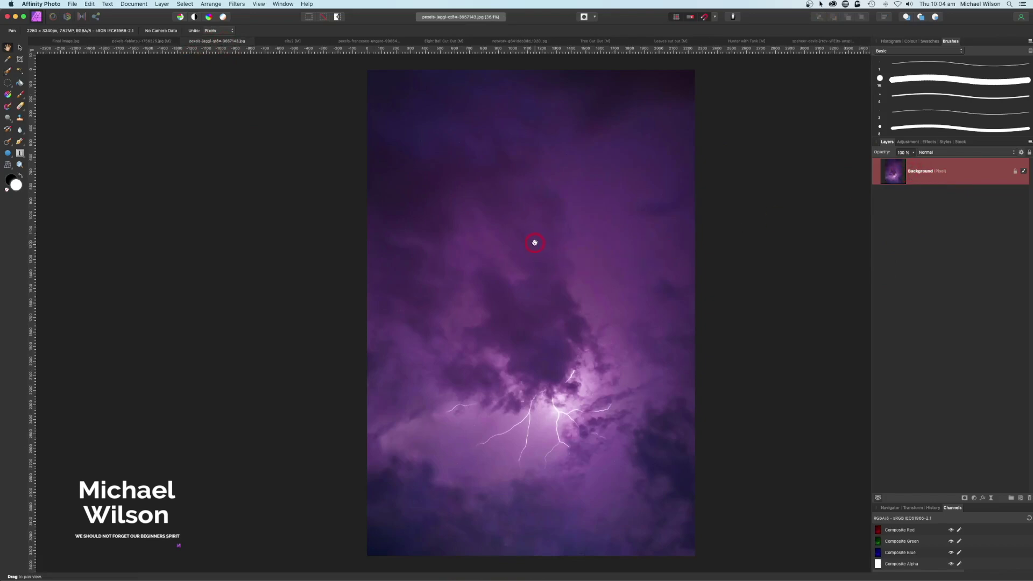
{"action": "left_click", "coordinate": [146, 43]}
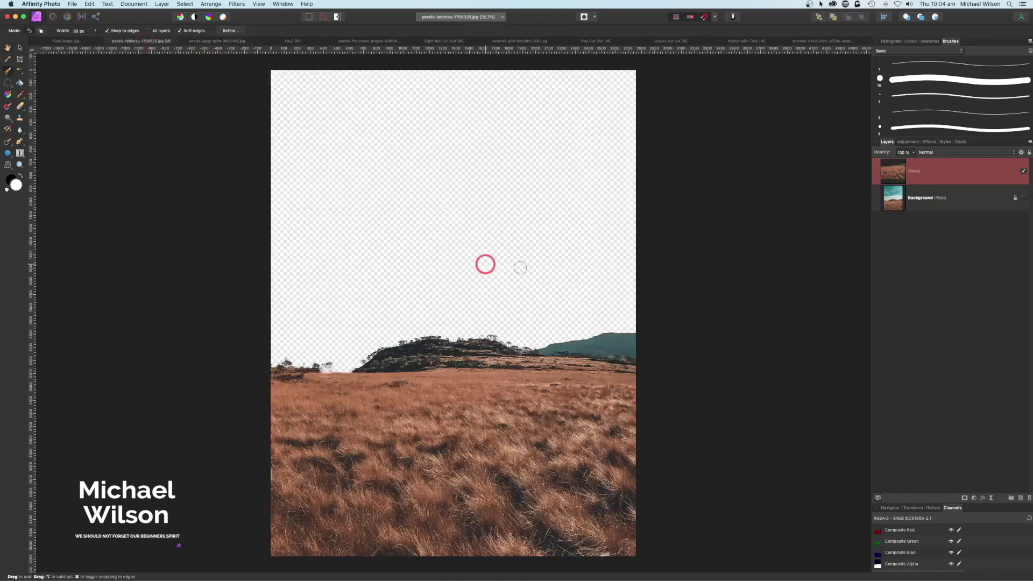
{"action": "left_click", "coordinate": [919, 200]}
{"action": "left_click", "coordinate": [955, 200]}
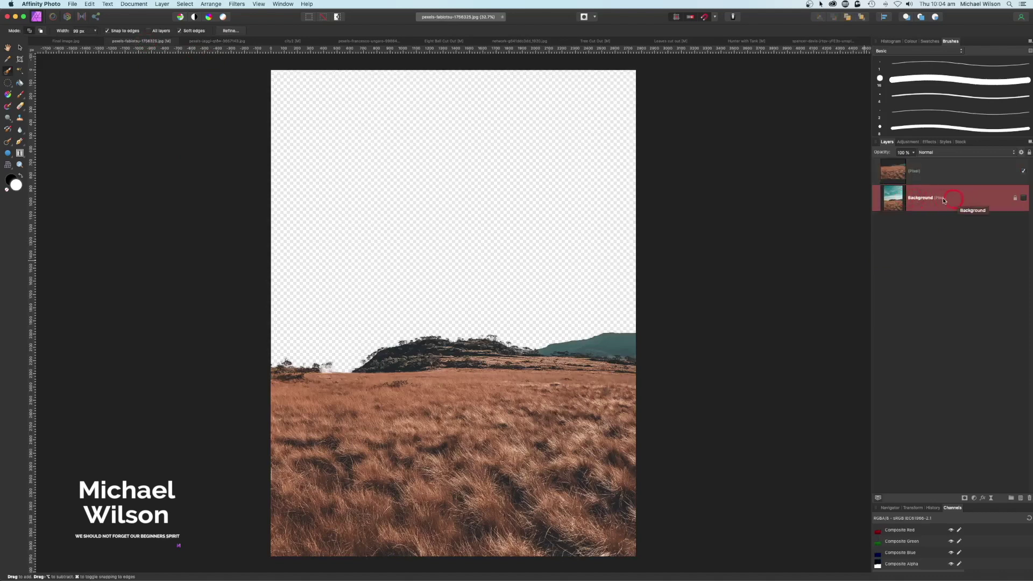
{"action": "key", "text": "super+v"}
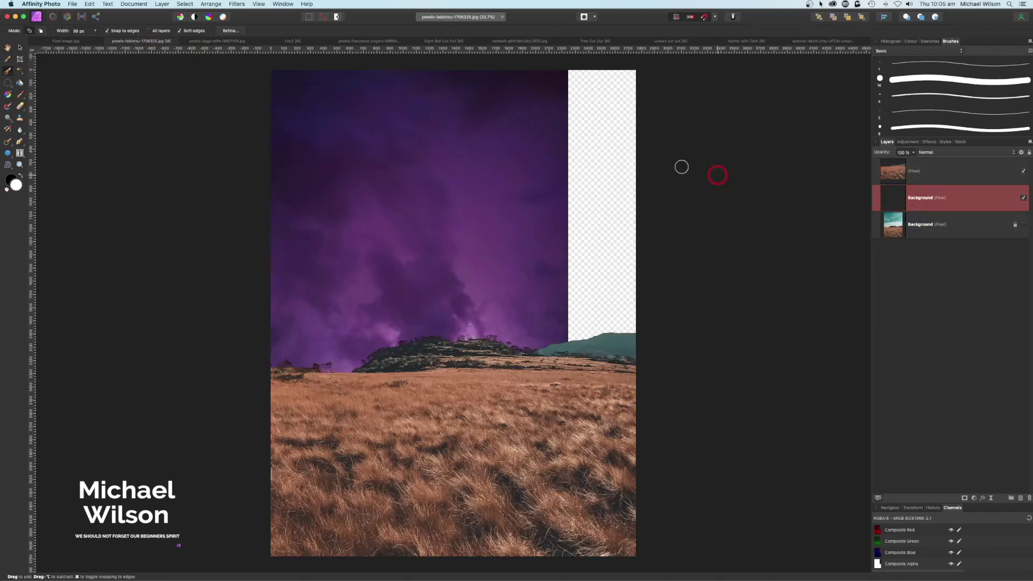
- Enlarge the pasted purple sky and reposition it so it fills the canvas width behind the field cutout
{"action": "left_click", "coordinate": [21, 48]}
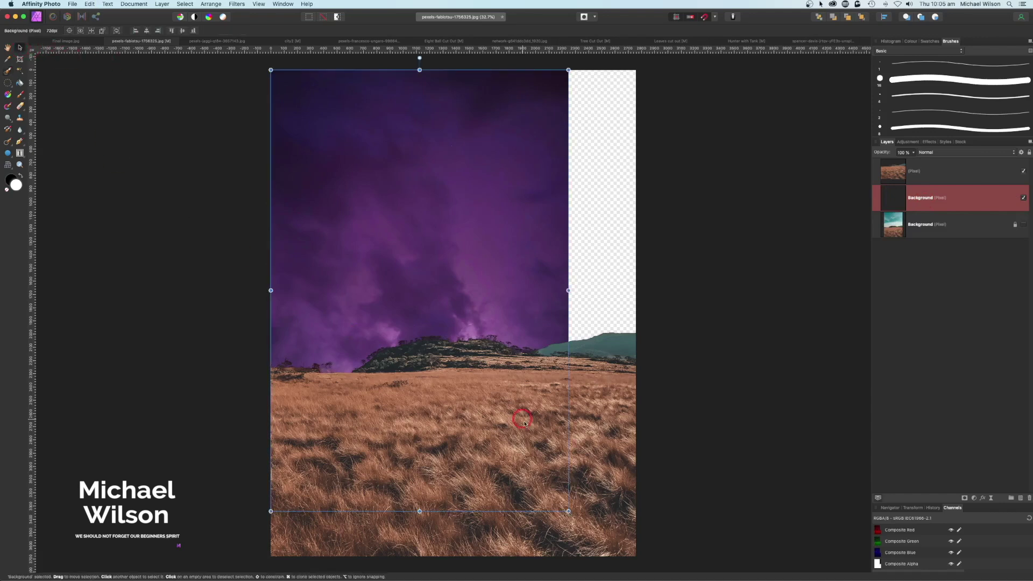
{"action": "left_click_drag", "start_coordinate": [568, 503], "coordinate": [699, 570]}
{"action": "left_click_drag", "start_coordinate": [544, 381], "coordinate": [543, 367]}
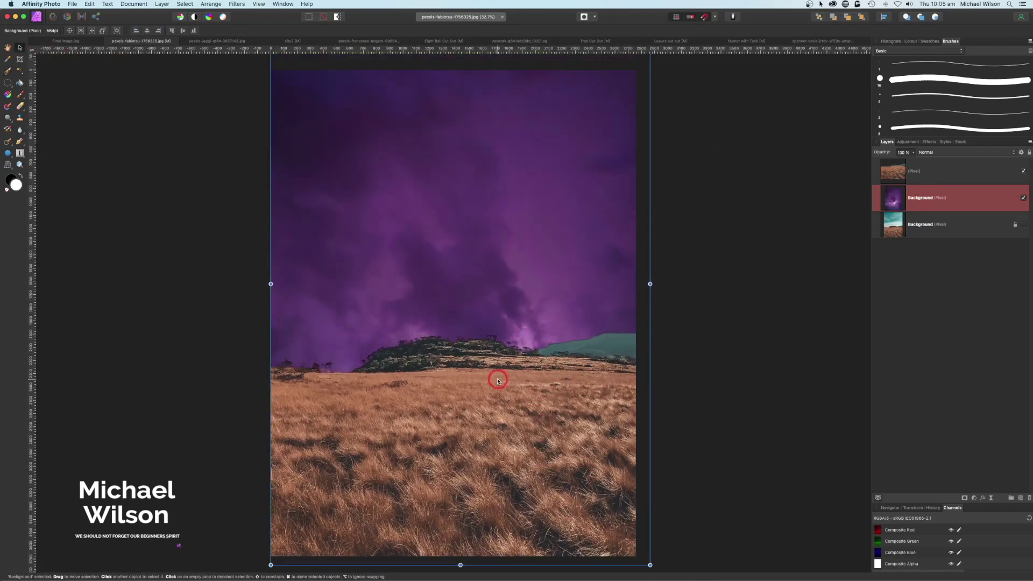
{"action": "left_click_drag", "start_coordinate": [271, 283], "coordinate": [261, 281]}
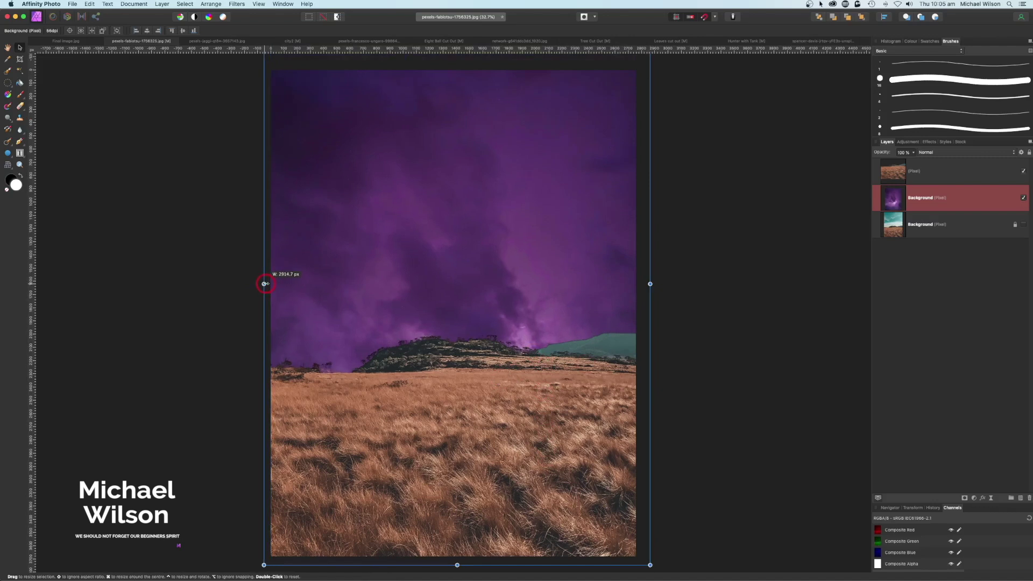
{"action": "left_click", "coordinate": [683, 257]}
{"action": "mouse_move", "coordinate": [570, 272]}
{"action": "left_mouse_down"}
{"action": "mouse_move", "coordinate": [569, 315]}
{"action": "mouse_move", "coordinate": [572, 274]}
{"action": "left_mouse_up"}
{"action": "left_click", "coordinate": [679, 254]}
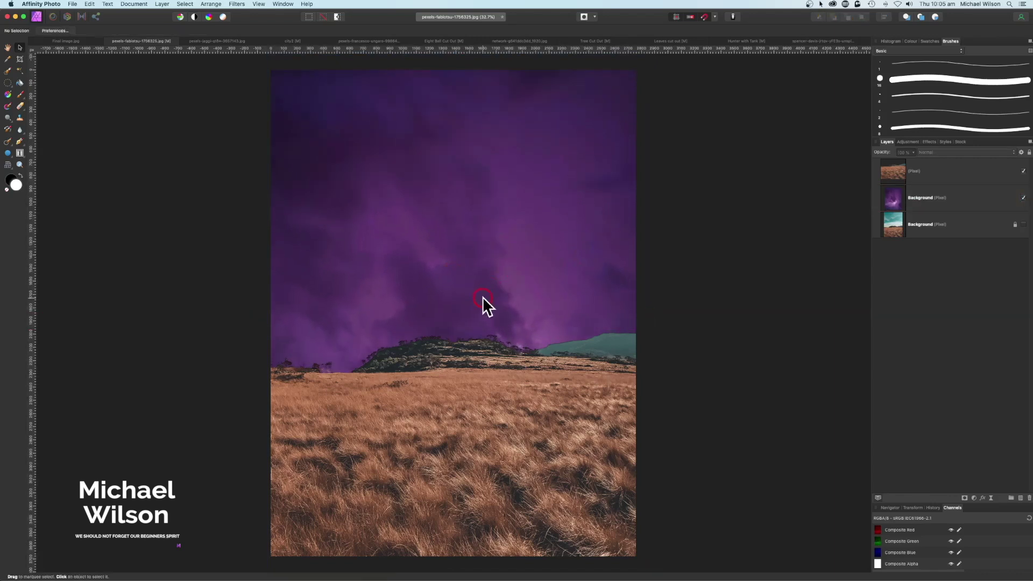
- Soften the upper edge of the distant teal hill on the field cutout layer with the Smudge tool
{"action": "left_click", "coordinate": [888, 204]}
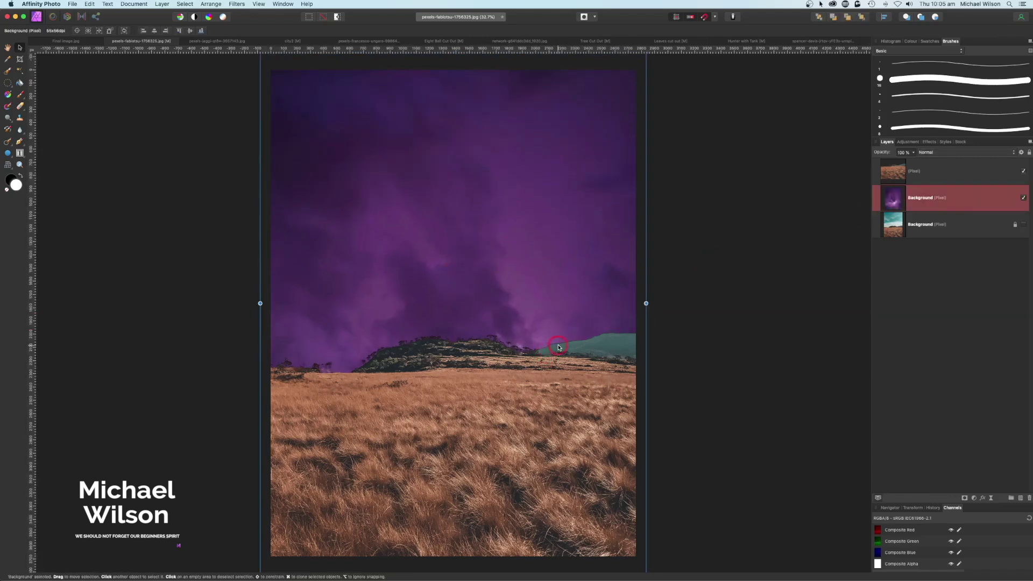
{"action": "left_click", "coordinate": [923, 171]}
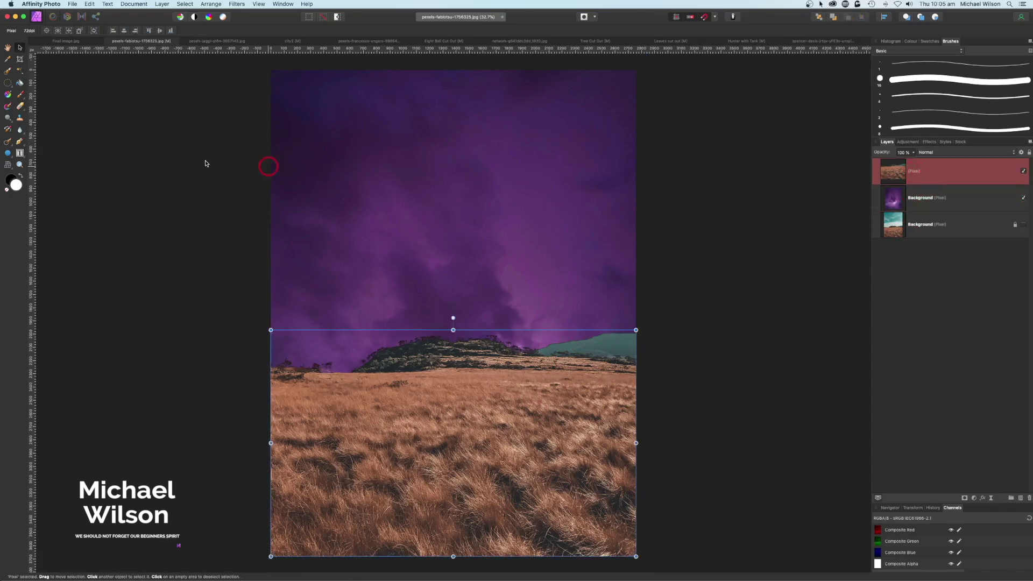
{"action": "left_click_drag", "start_coordinate": [24, 136], "coordinate": [51, 159]}
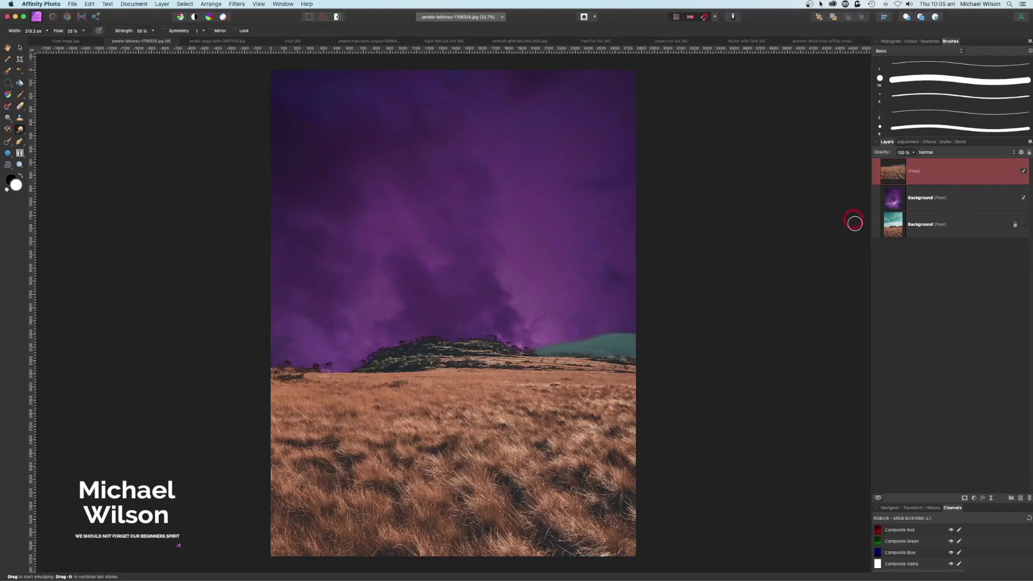
- Add a Recolour adjustment nested inside the purple sky layer and set its hue to a blue of about 215°
{"action": "left_click", "coordinate": [937, 206]}
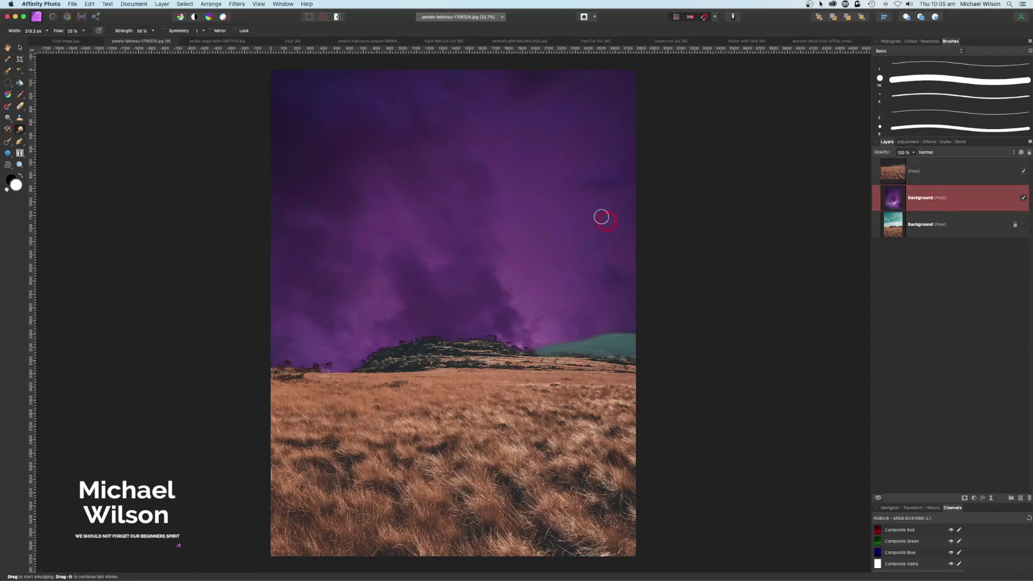
{"action": "left_click", "coordinate": [975, 499]}
{"action": "left_click", "coordinate": [971, 526]}
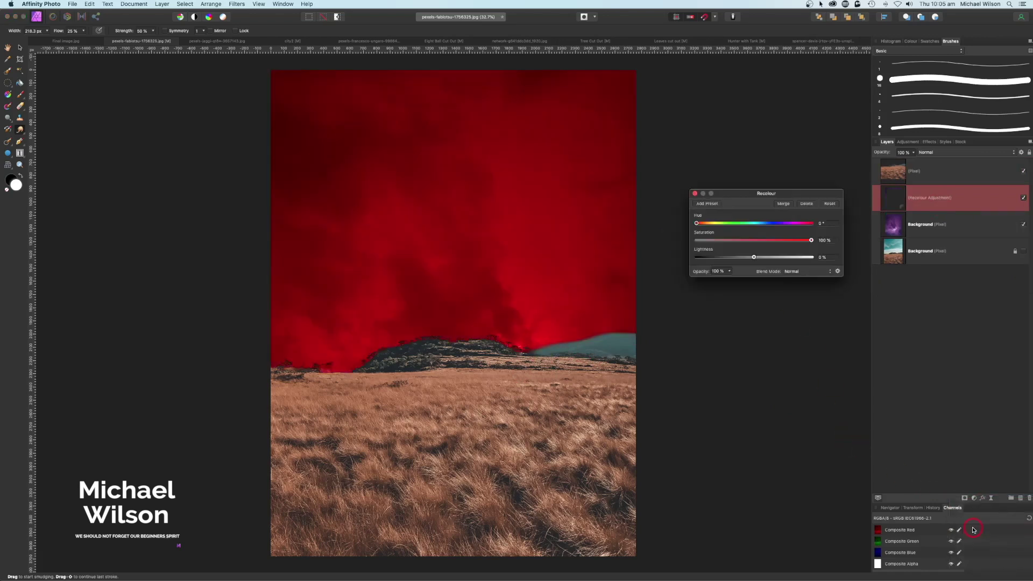
{"action": "left_click_drag", "start_coordinate": [948, 206], "coordinate": [915, 225]}
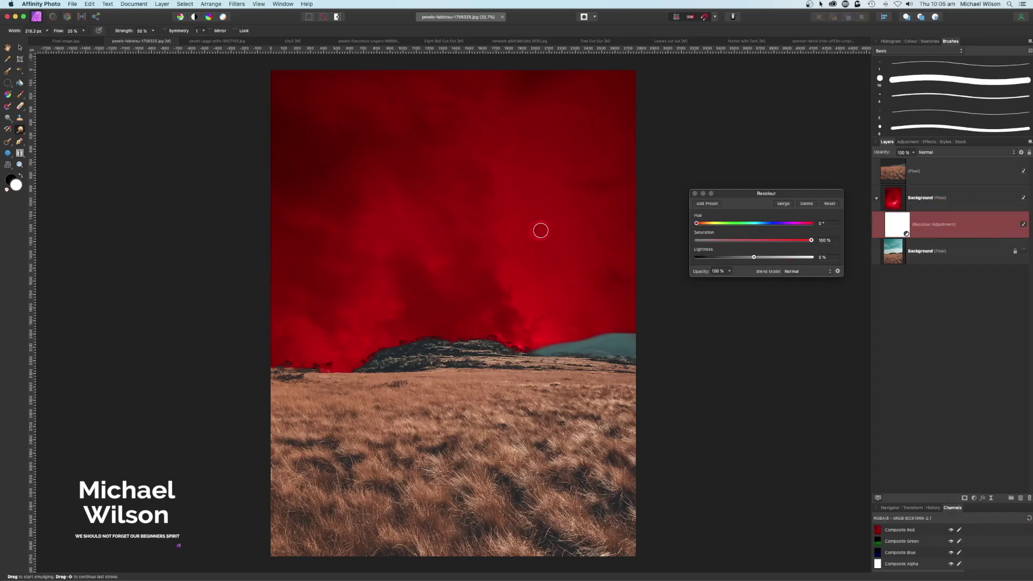
{"action": "left_click_drag", "start_coordinate": [701, 223], "coordinate": [767, 229]}
{"action": "left_click", "coordinate": [694, 193]}
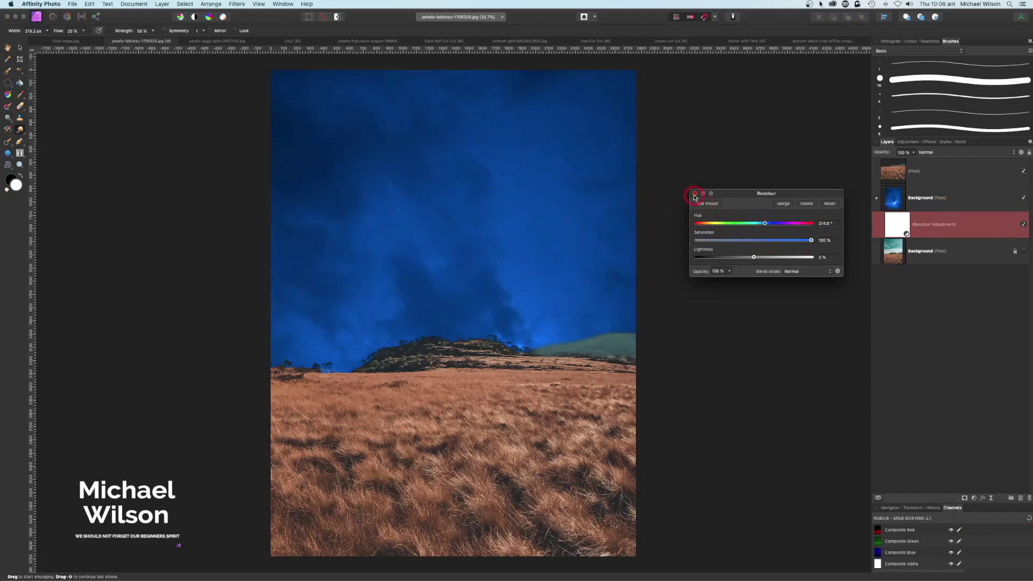
- Add a Selective Colour adjustment and nest it inside the field cutout layer
{"action": "left_click", "coordinate": [929, 173]}
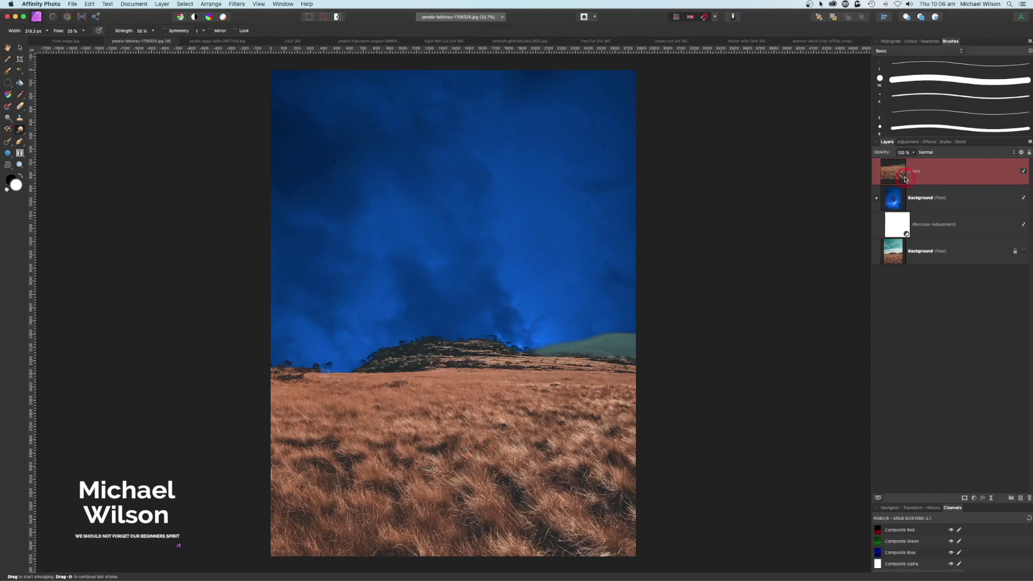
{"action": "left_click", "coordinate": [976, 499]}
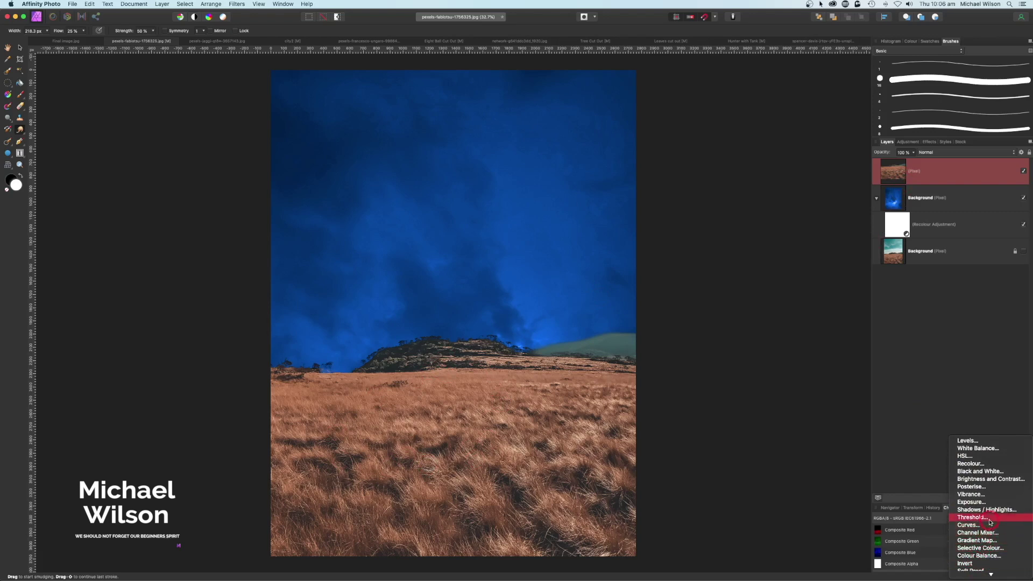
{"action": "left_click", "coordinate": [980, 547]}
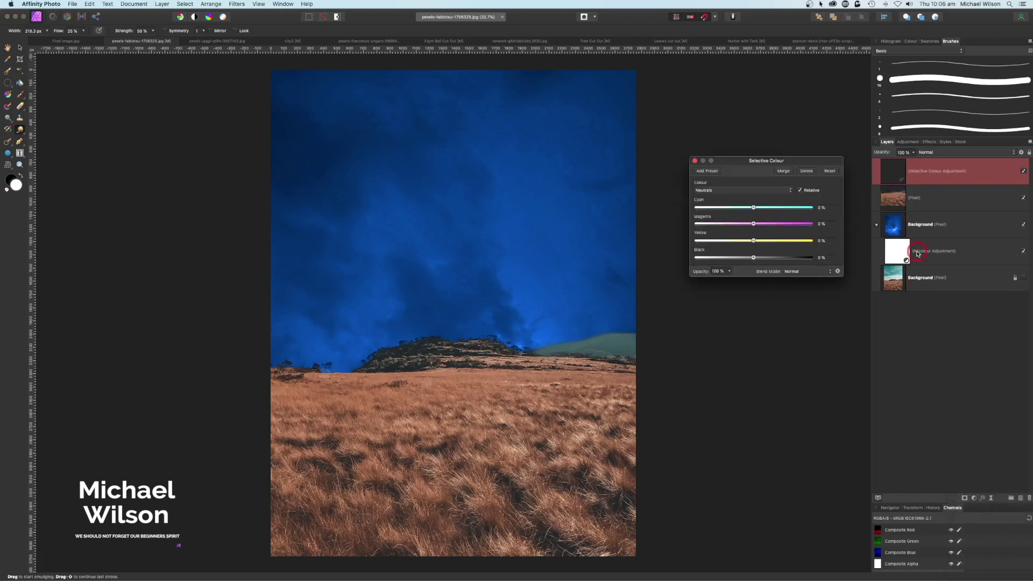
{"action": "left_click_drag", "start_coordinate": [933, 182], "coordinate": [936, 198]}
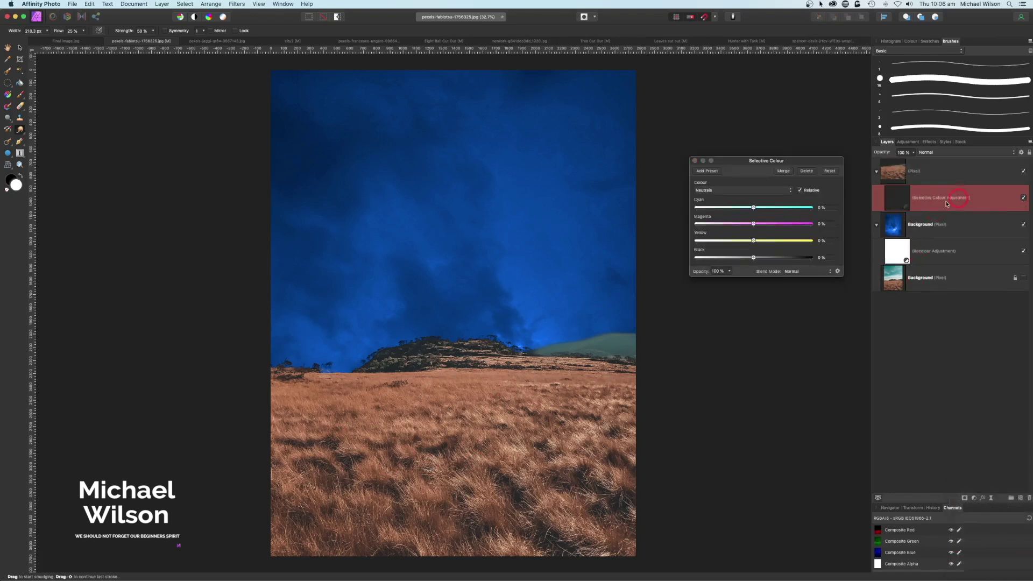
- Set the field's Selective Colour neutrals to 30% cyan and about -15% yellow, and collapse the nested adjustment layers
{"action": "left_click", "coordinate": [746, 195]}
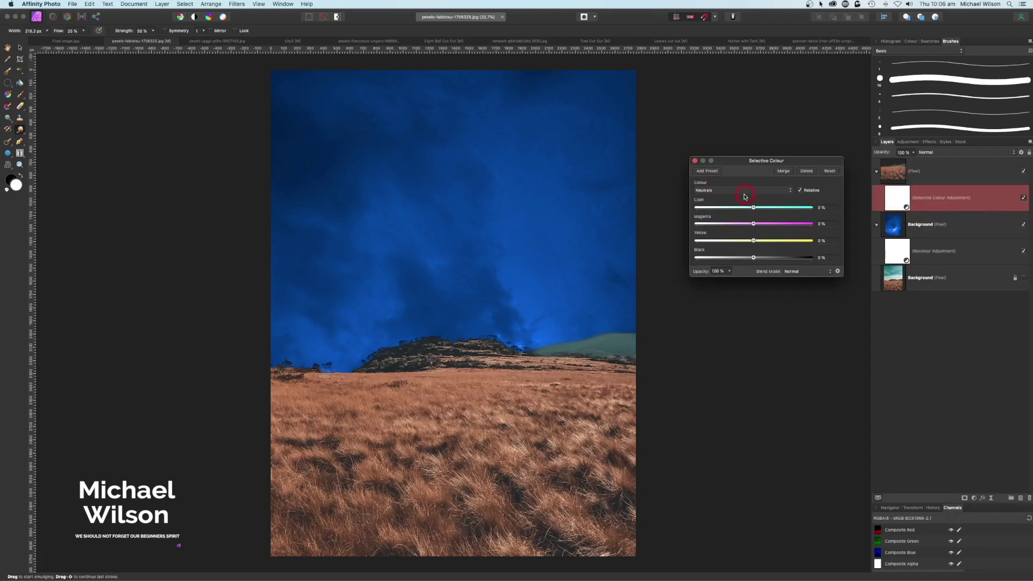
{"action": "left_click", "coordinate": [742, 192]}
{"action": "left_click", "coordinate": [676, 283]}
{"action": "left_click", "coordinate": [706, 192]}
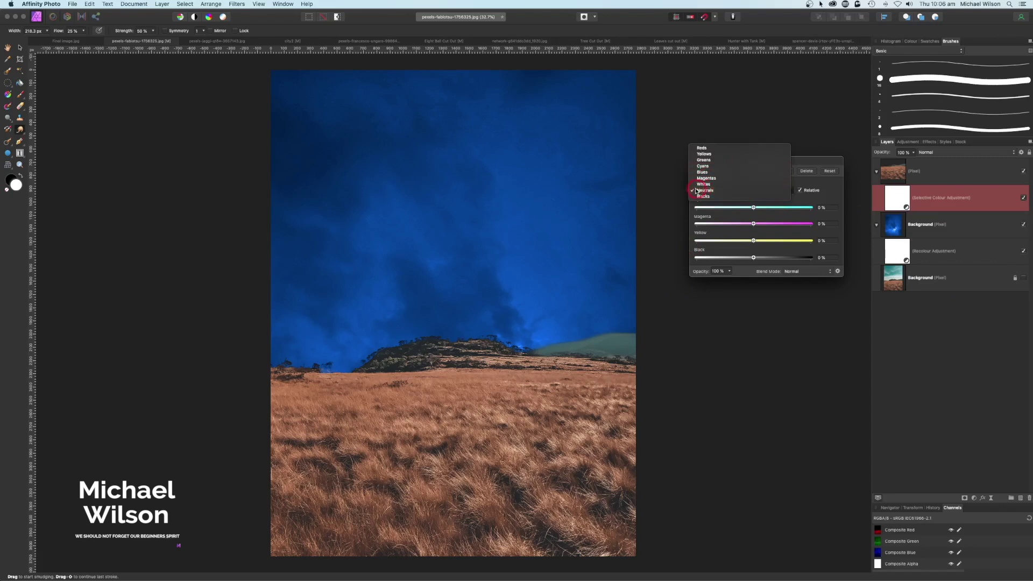
{"action": "left_click", "coordinate": [713, 191]}
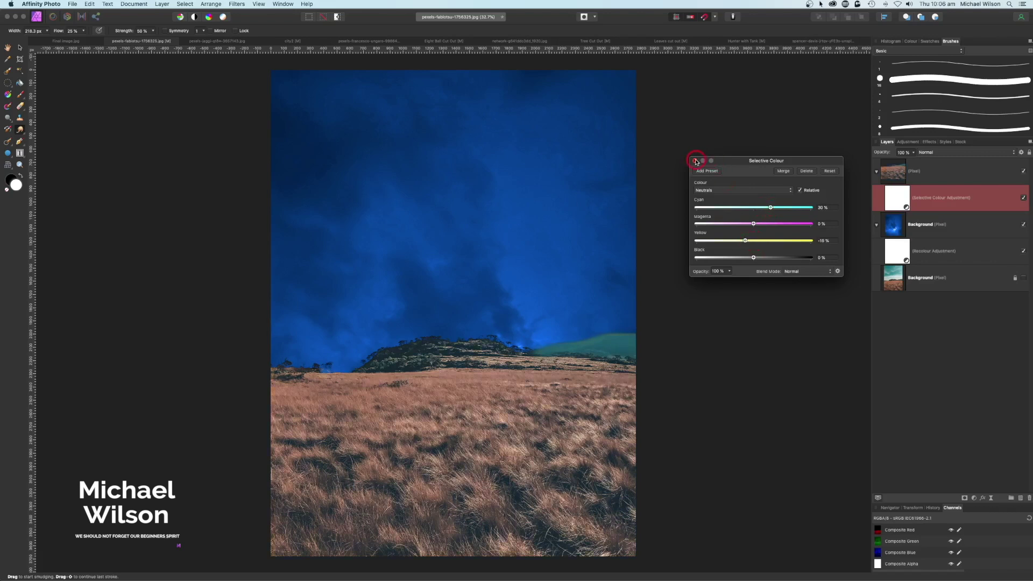
{"action": "left_click", "coordinate": [695, 160]}
{"action": "left_click", "coordinate": [877, 172]}
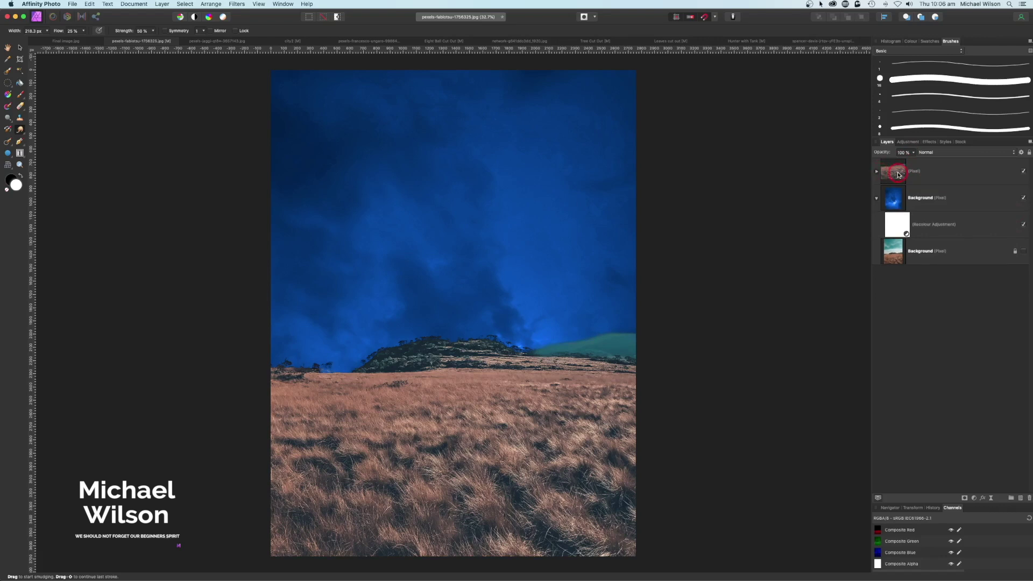
{"action": "left_click", "coordinate": [898, 175]}
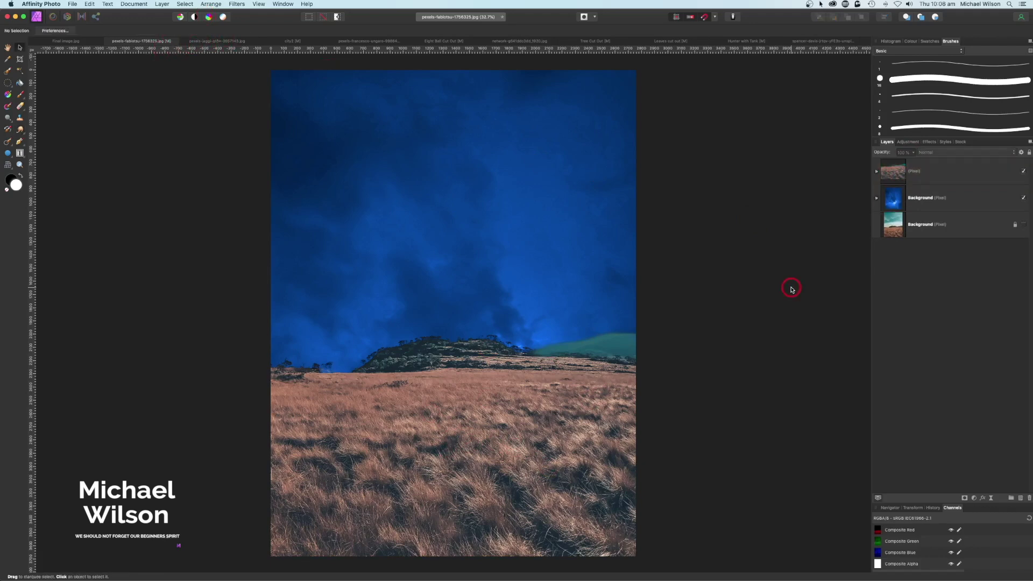
- Hide the city2 document's background, copy its skyline cutout, and paste it above the blue sky in the landscape document
{"action": "left_click", "coordinate": [291, 41]}
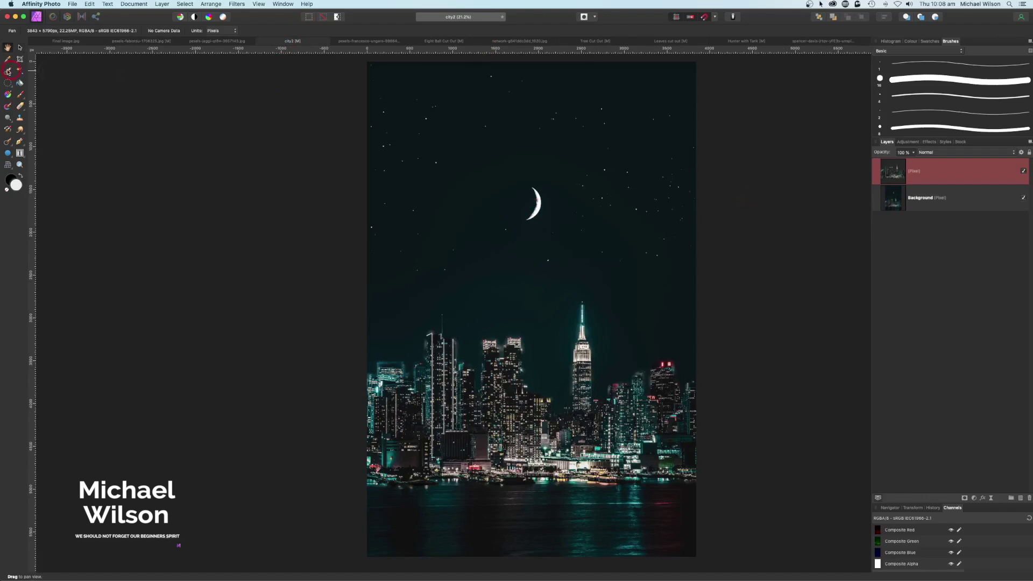
{"action": "left_click", "coordinate": [1024, 198]}
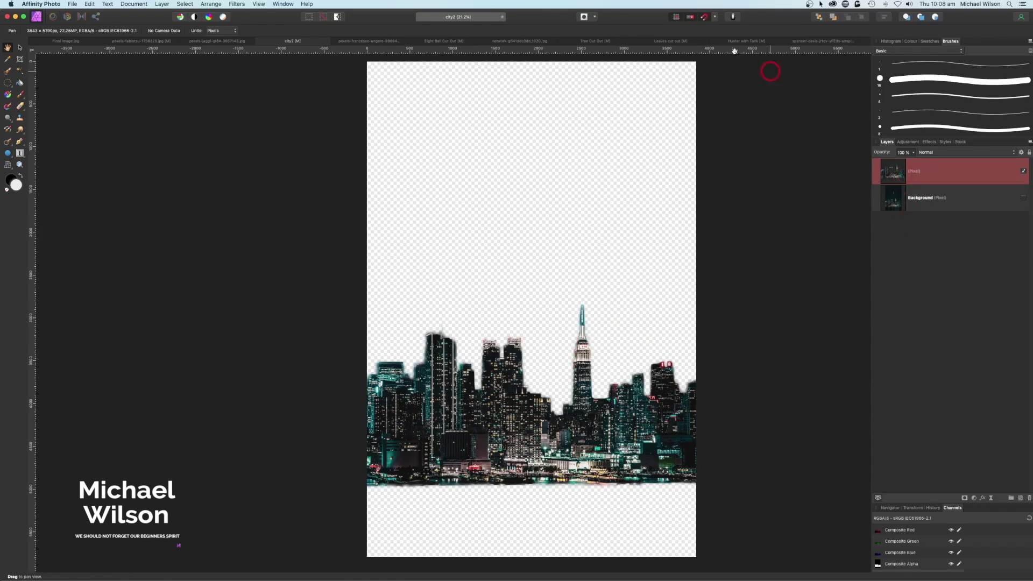
{"action": "left_click", "coordinate": [141, 41]}
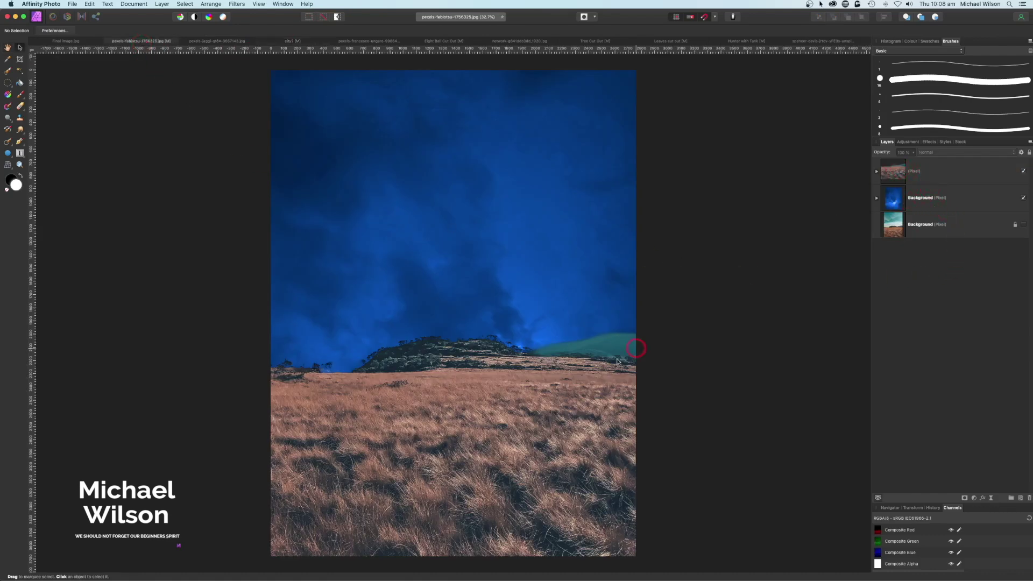
{"action": "left_click", "coordinate": [900, 204]}
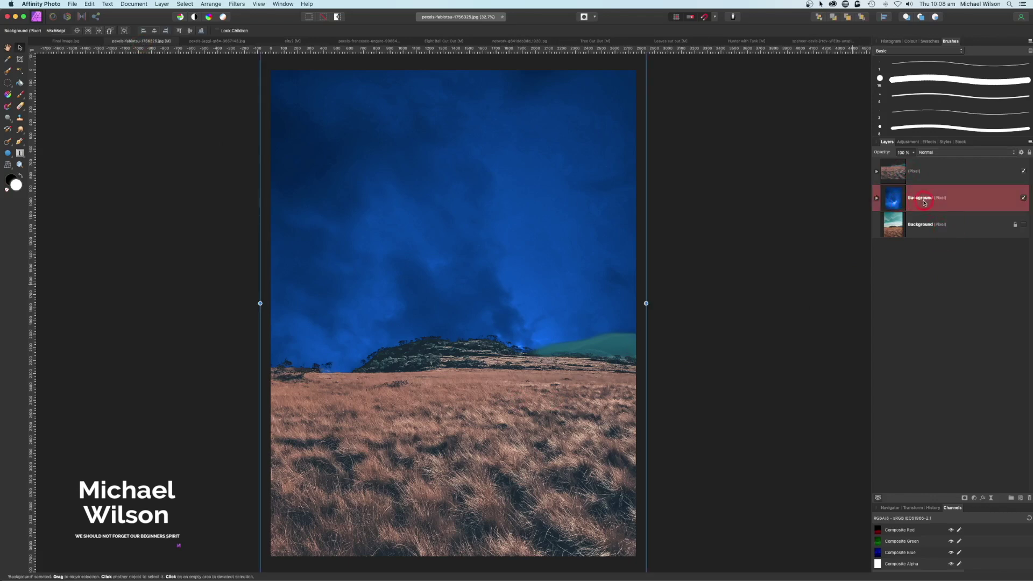
{"action": "key", "text": "super+shift+n"}
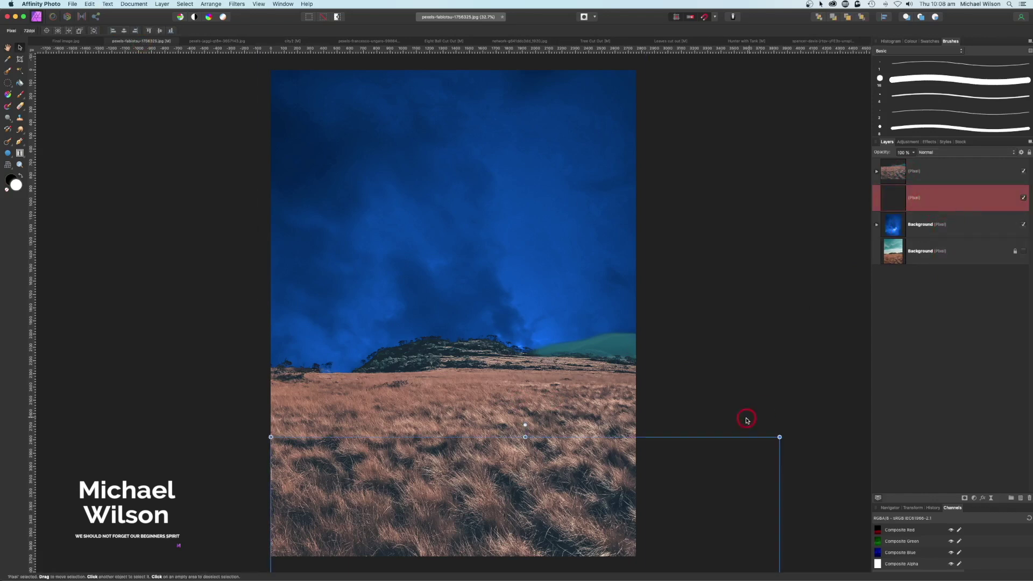
- Scale down the pasted city skyline and position it behind the hills along the field's horizon
{"action": "left_click_drag", "start_coordinate": [729, 460], "coordinate": [742, 199]}
{"action": "left_click_drag", "start_coordinate": [790, 176], "coordinate": [597, 301]}
{"action": "left_click_drag", "start_coordinate": [381, 300], "coordinate": [366, 208]}
{"action": "left_click", "coordinate": [448, 265]}
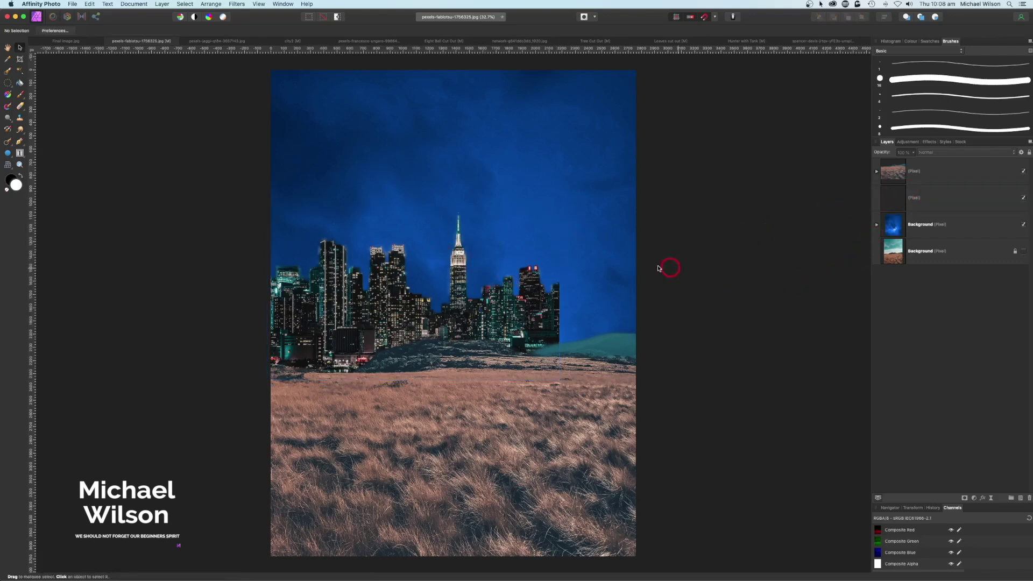
- Add a pixel layer, nest it inside the city skyline layer, and set its blend mode to Overlay
{"action": "left_click", "coordinate": [915, 204]}
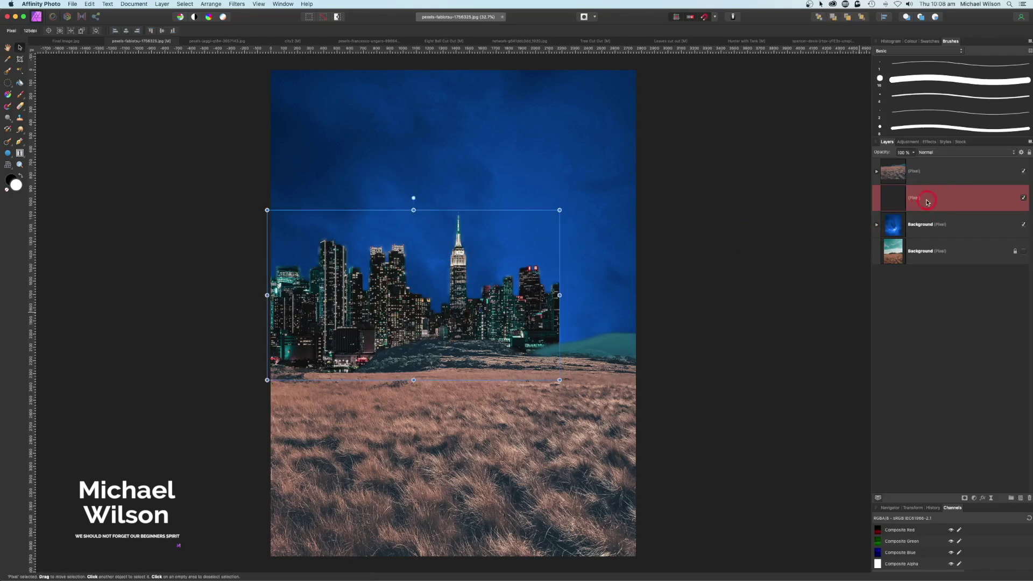
{"action": "left_click", "coordinate": [1021, 499]}
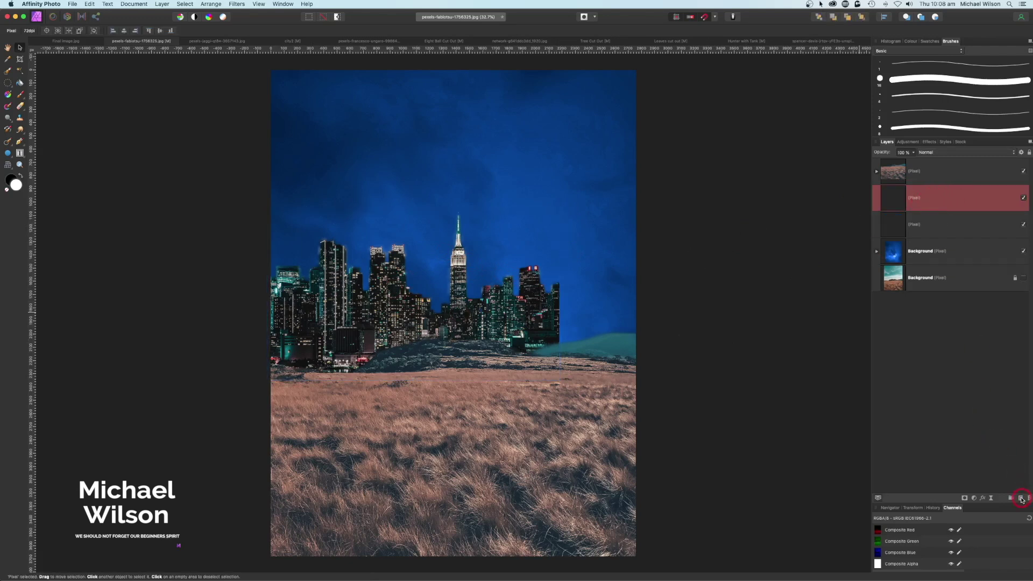
{"action": "left_click_drag", "start_coordinate": [933, 202], "coordinate": [930, 231]}
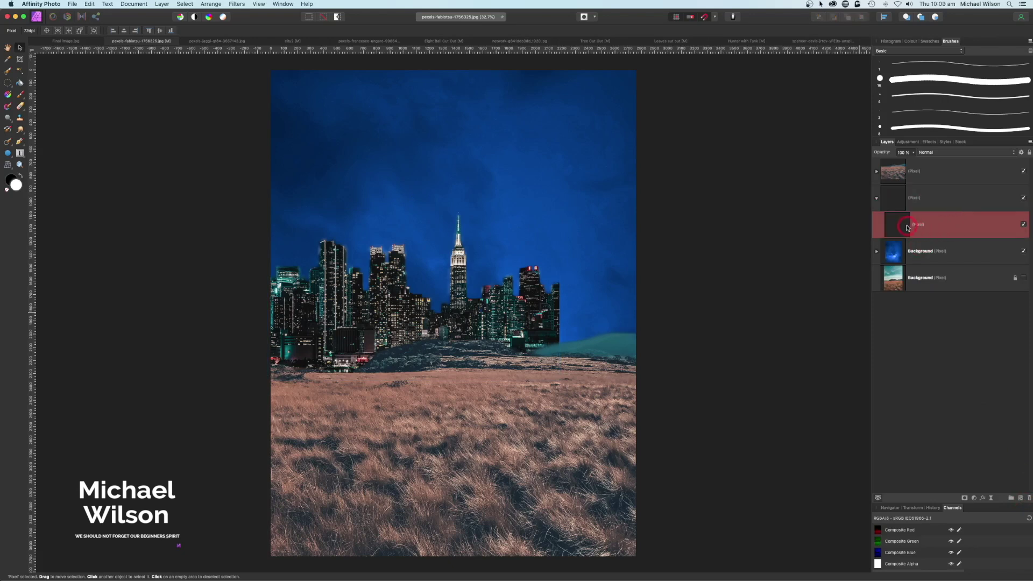
{"action": "left_click", "coordinate": [940, 154]}
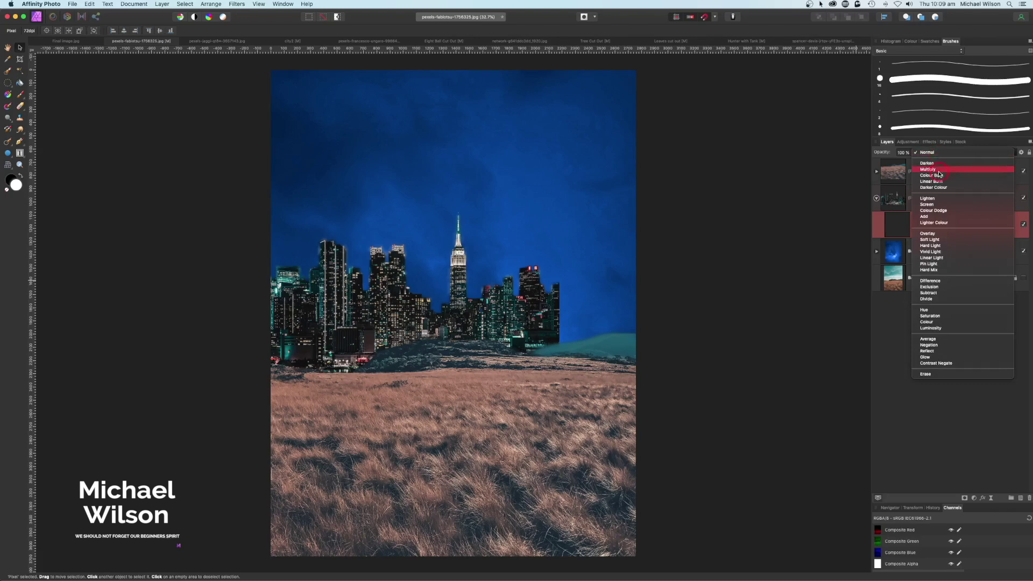
{"action": "left_click", "coordinate": [932, 236]}
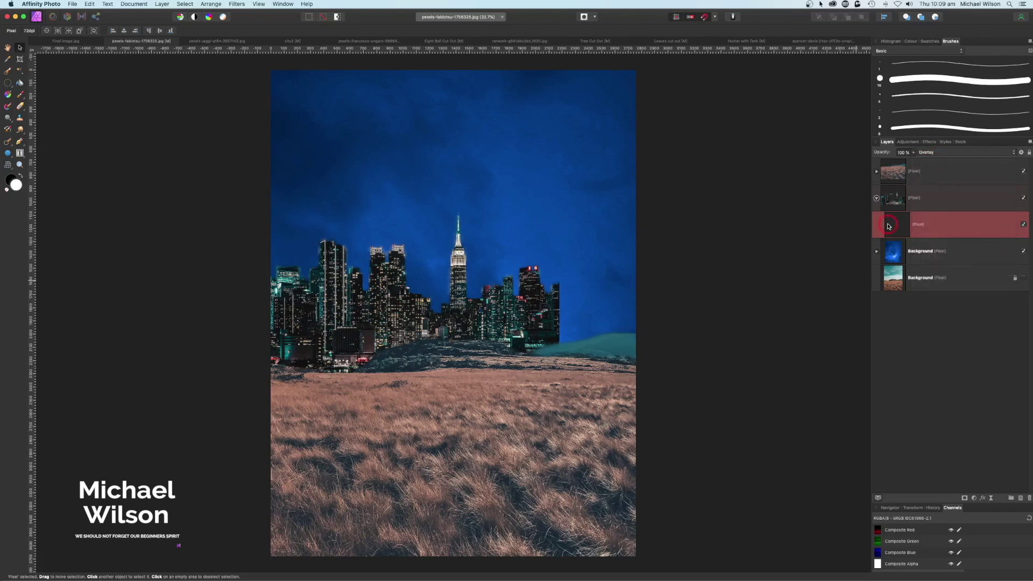
- Choose a soft 32 px round paint brush with 0% hardness and set its colour to bright yellow (#F7FA42)
{"action": "left_click", "coordinate": [20, 97]}
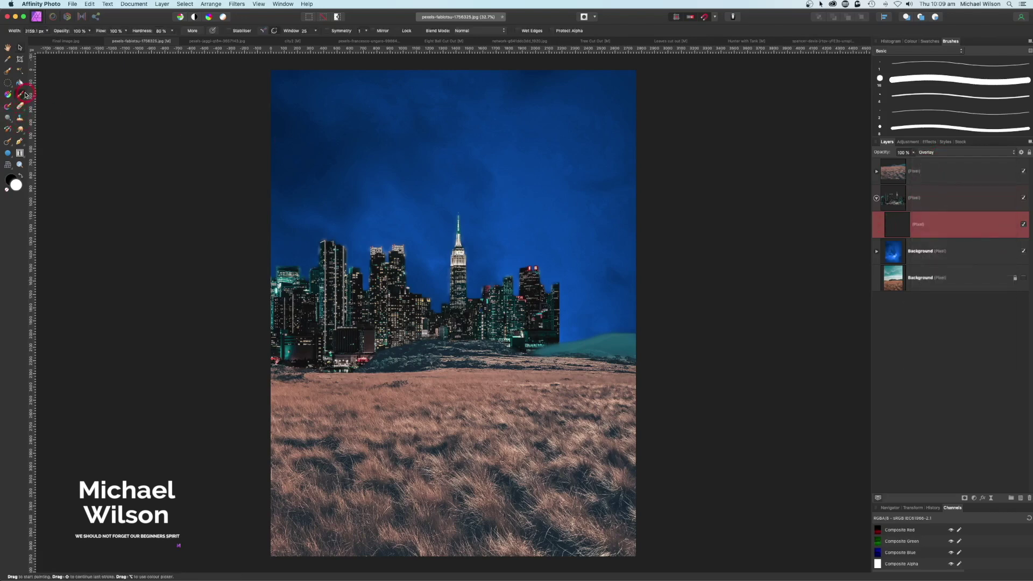
{"action": "scroll", "coordinate": [933, 93], "scroll_direction": "down", "scroll_amount": 5}
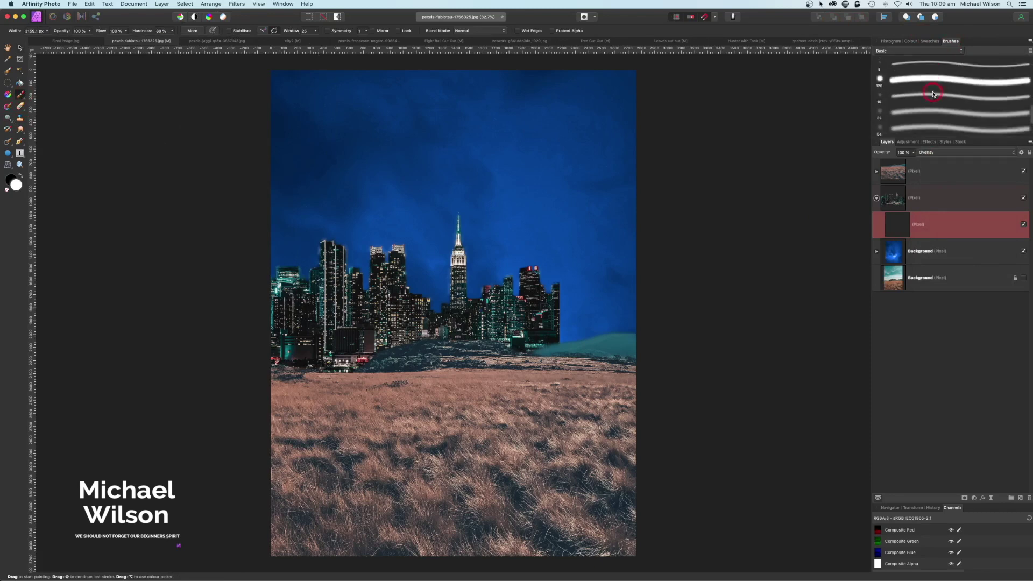
{"action": "left_click", "coordinate": [920, 75]}
{"action": "scroll", "coordinate": [920, 74], "scroll_direction": "up", "scroll_amount": 3}
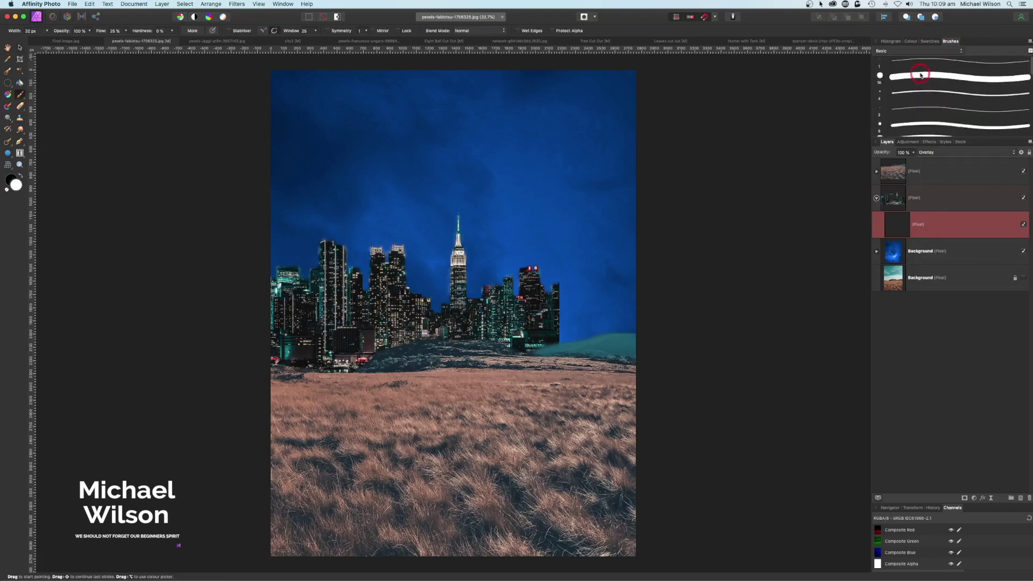
{"action": "left_click", "coordinate": [914, 41]}
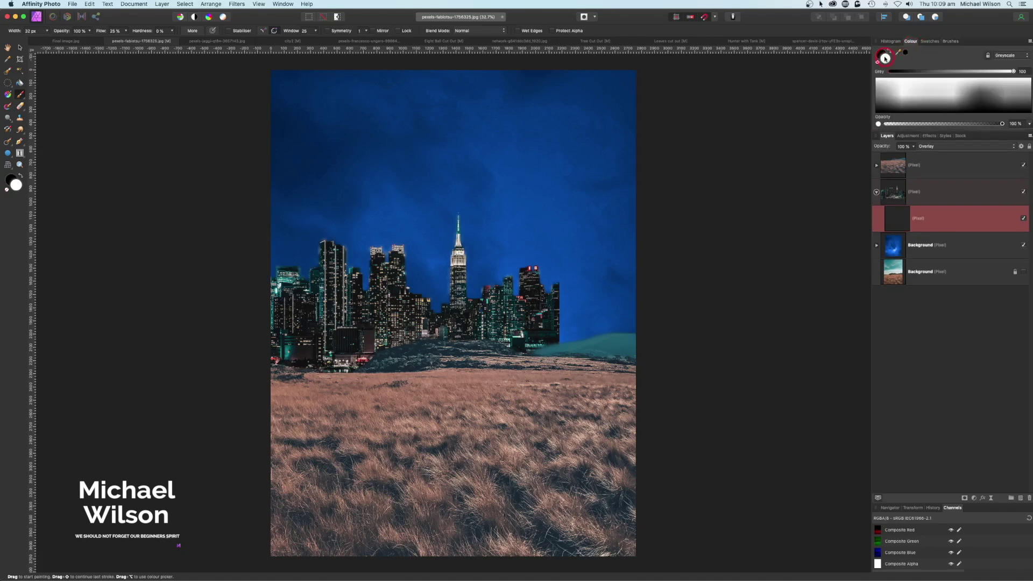
{"action": "double_click", "coordinate": [885, 57]}
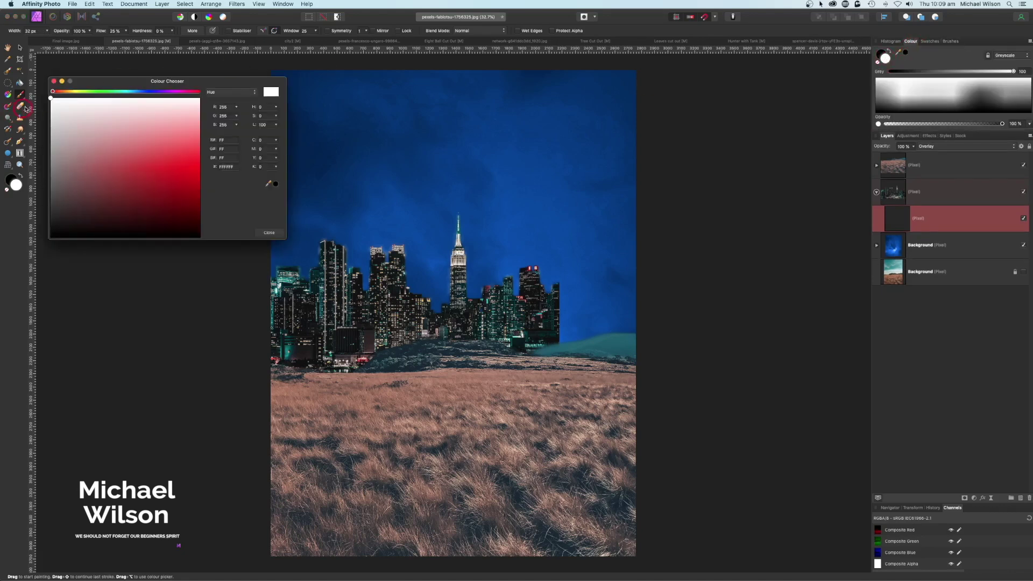
{"action": "left_click_drag", "start_coordinate": [64, 96], "coordinate": [78, 94]}
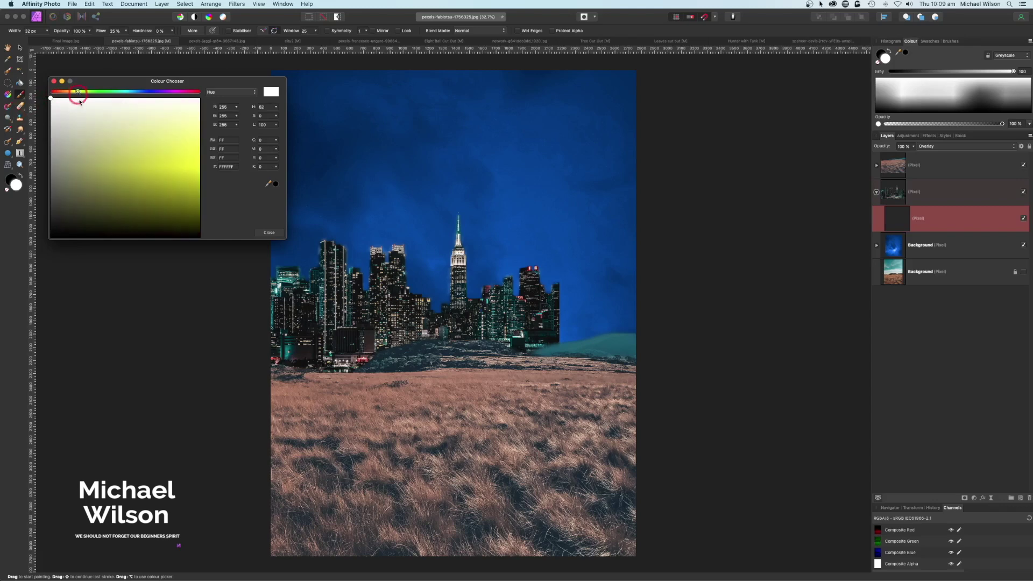
{"action": "left_click", "coordinate": [74, 88]}
{"action": "left_click", "coordinate": [54, 81]}
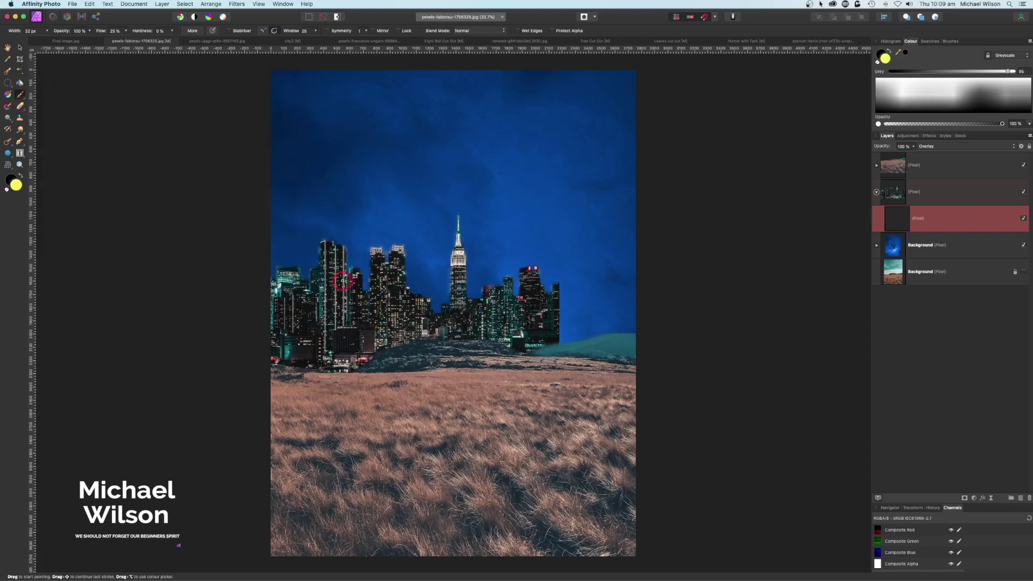
- Paint yellow patches at 100% flow over lit windows on the Empire State Building and several towers across the skyline
{"action": "key", "text": "super+1"}
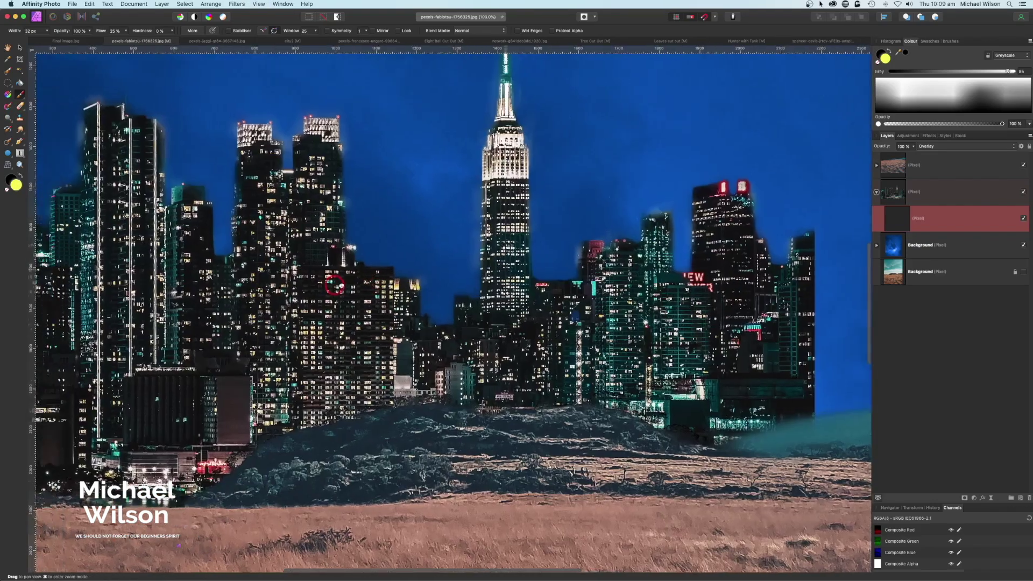
{"action": "left_click_drag", "start_coordinate": [334, 286], "coordinate": [489, 281]}
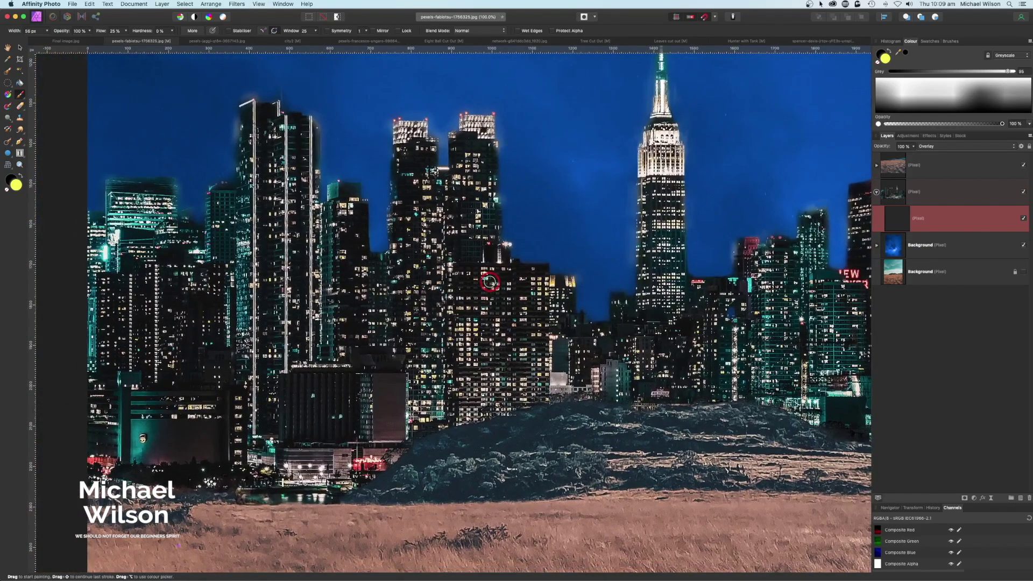
{"action": "mouse_move", "coordinate": [670, 219]}
{"action": "left_mouse_down"}
{"action": "mouse_move", "coordinate": [654, 227]}
{"action": "mouse_move", "coordinate": [676, 225]}
{"action": "mouse_move", "coordinate": [668, 203]}
{"action": "left_mouse_up"}
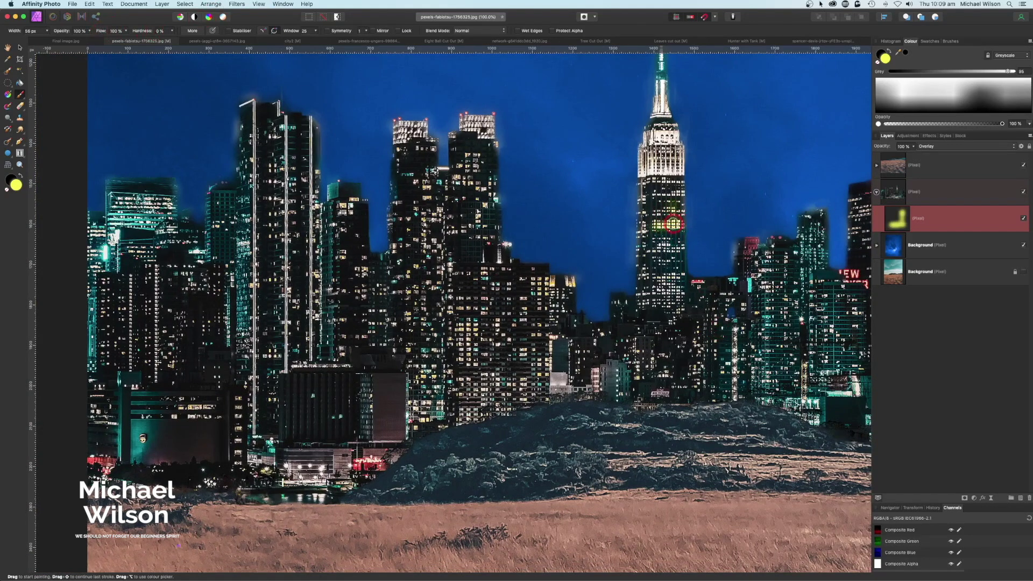
{"action": "mouse_move", "coordinate": [676, 226]}
{"action": "left_mouse_down"}
{"action": "mouse_move", "coordinate": [662, 293]}
{"action": "mouse_move", "coordinate": [676, 216]}
{"action": "mouse_move", "coordinate": [662, 211]}
{"action": "mouse_move", "coordinate": [671, 296]}
{"action": "left_mouse_up"}
{"action": "mouse_move", "coordinate": [466, 353]}
{"action": "left_mouse_down"}
{"action": "mouse_move", "coordinate": [465, 323]}
{"action": "mouse_move", "coordinate": [482, 378]}
{"action": "mouse_move", "coordinate": [466, 415]}
{"action": "left_mouse_up"}
{"action": "left_click_drag", "start_coordinate": [361, 272], "coordinate": [362, 298]}
{"action": "left_click_drag", "start_coordinate": [244, 240], "coordinate": [245, 335]}
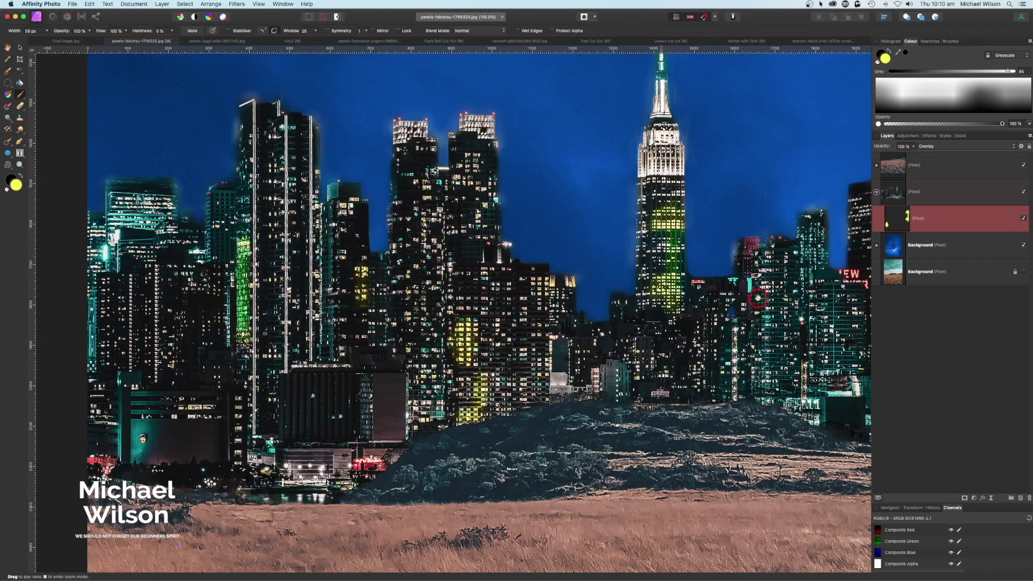
{"action": "left_click_drag", "start_coordinate": [619, 258], "coordinate": [484, 255]}
{"action": "left_click_drag", "start_coordinate": [638, 285], "coordinate": [632, 347]}
{"action": "scroll", "coordinate": [811, 249], "scroll_direction": "left", "scroll_amount": 10}
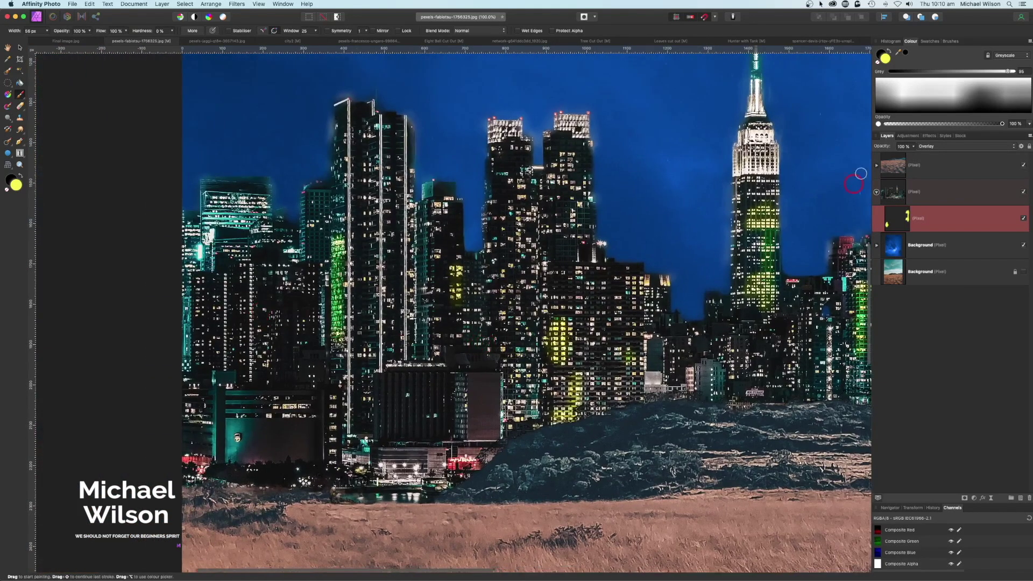
- Set the brush colour to golden orange (#F9B60E)
{"action": "double_click", "coordinate": [885, 58]}
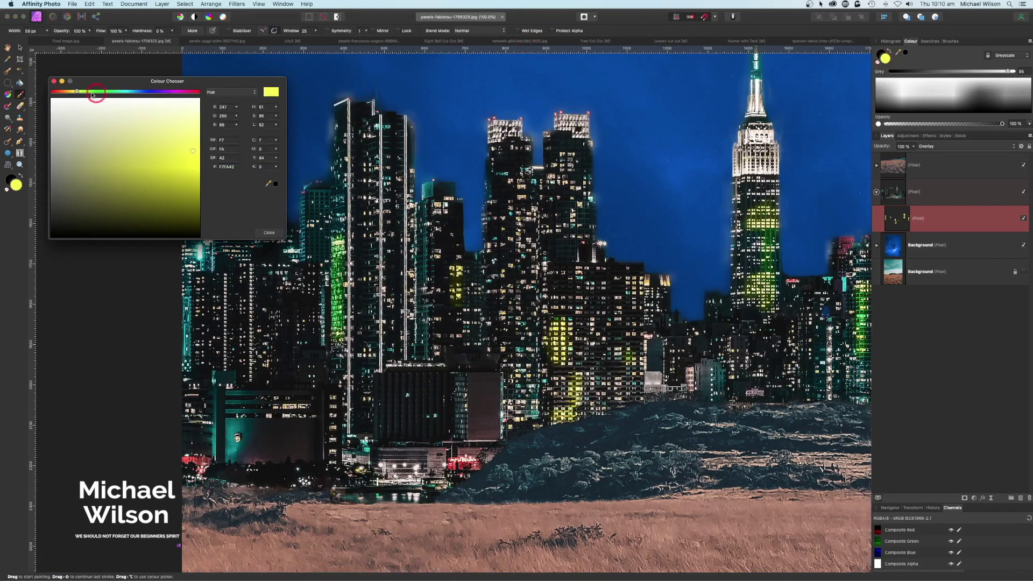
{"action": "left_click", "coordinate": [74, 92]}
{"action": "left_click_drag", "start_coordinate": [74, 93], "coordinate": [70, 93]}
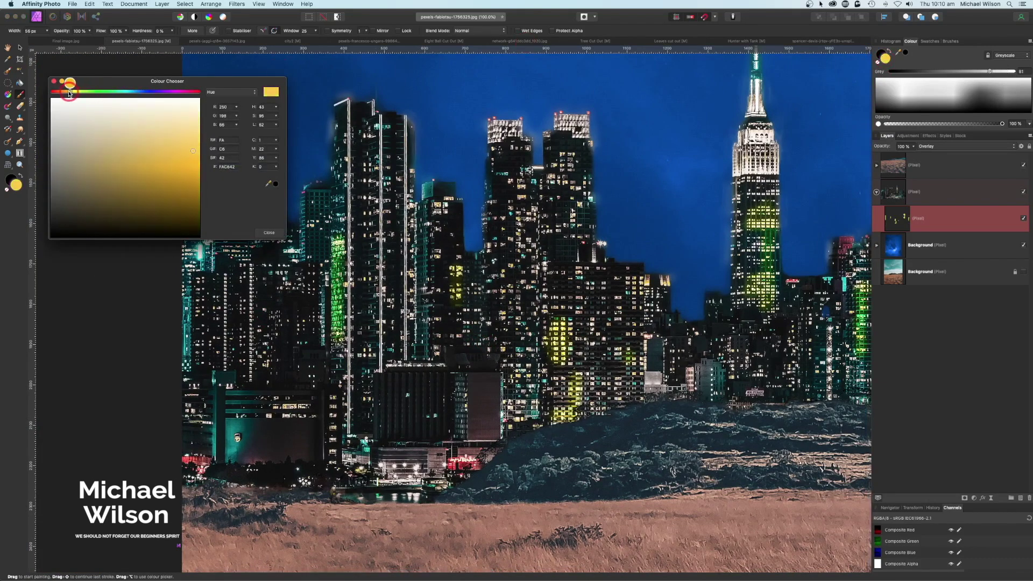
{"action": "left_click_drag", "start_coordinate": [175, 167], "coordinate": [192, 167]}
{"action": "left_click", "coordinate": [54, 81]}
- Paint golden orange patches over windows of the tall light-striped tower, its left-hand neighbours and other skyline buildings
{"action": "left_click_drag", "start_coordinate": [365, 164], "coordinate": [371, 253]}
{"action": "left_click", "coordinate": [396, 207]}
{"action": "left_click_drag", "start_coordinate": [317, 222], "coordinate": [324, 221]}
{"action": "left_click_drag", "start_coordinate": [257, 202], "coordinate": [213, 218]}
{"action": "left_click_drag", "start_coordinate": [638, 312], "coordinate": [638, 292]}
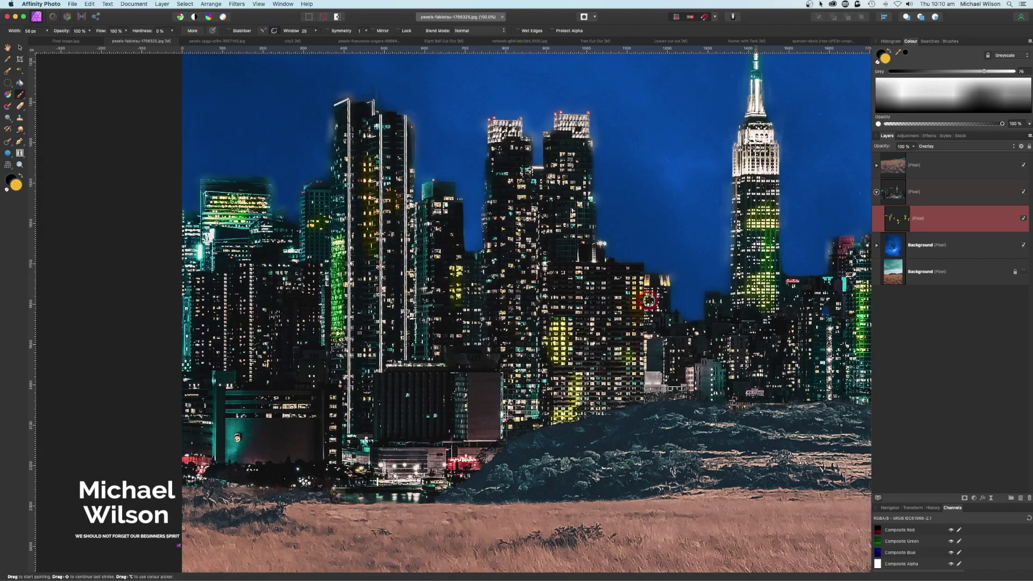
{"action": "scroll", "coordinate": [565, 162], "scroll_direction": "right", "scroll_amount": 10}
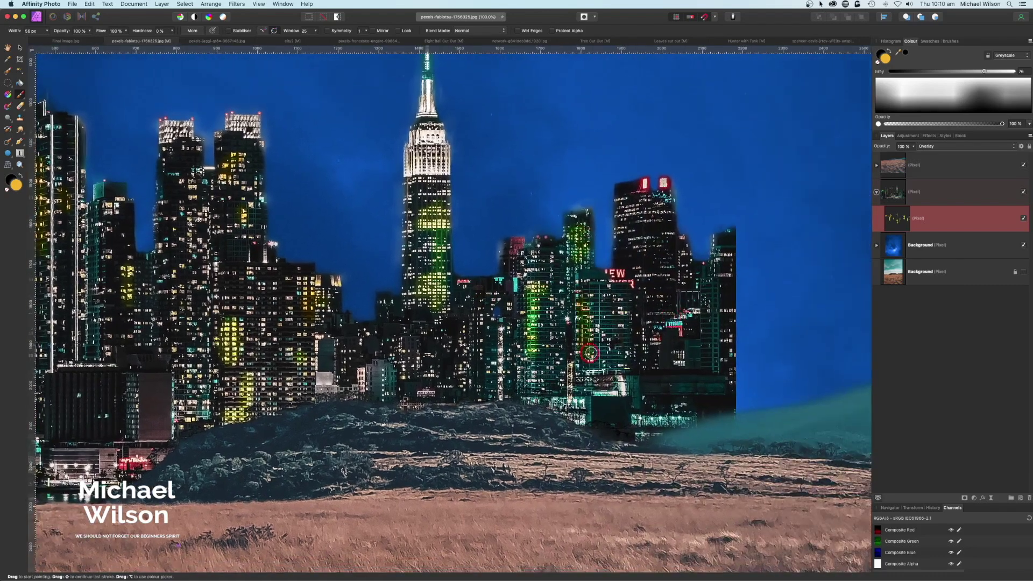
{"action": "scroll", "coordinate": [585, 353], "scroll_direction": "left", "scroll_amount": 10}
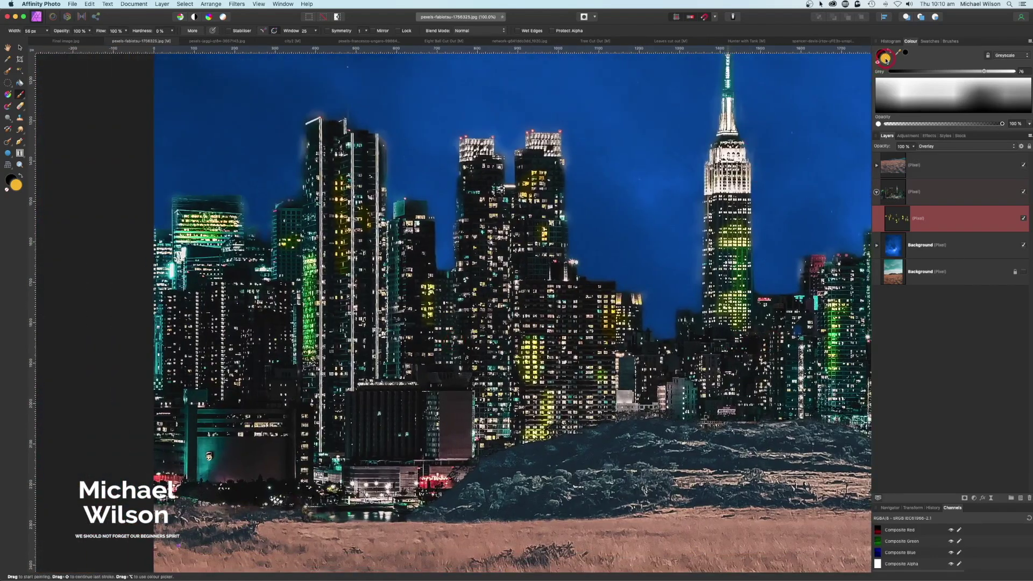
- Set the brush to light blue (#64D4F9) at about 21 px and colour the tall tower's leftmost vertical light strip
{"action": "double_click", "coordinate": [885, 59]}
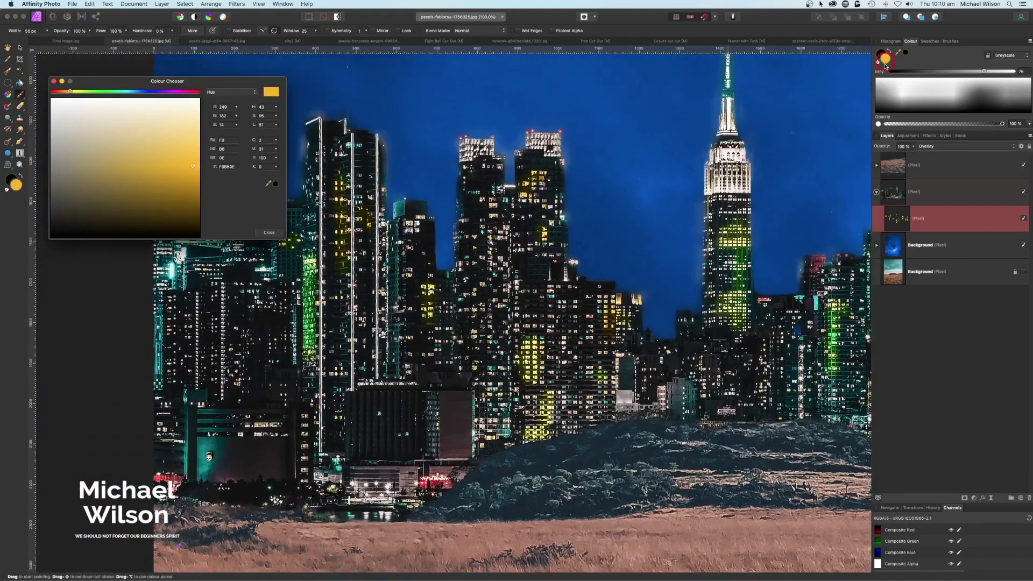
{"action": "left_click", "coordinate": [139, 93]}
{"action": "left_click", "coordinate": [133, 93]}
{"action": "left_click", "coordinate": [189, 138]}
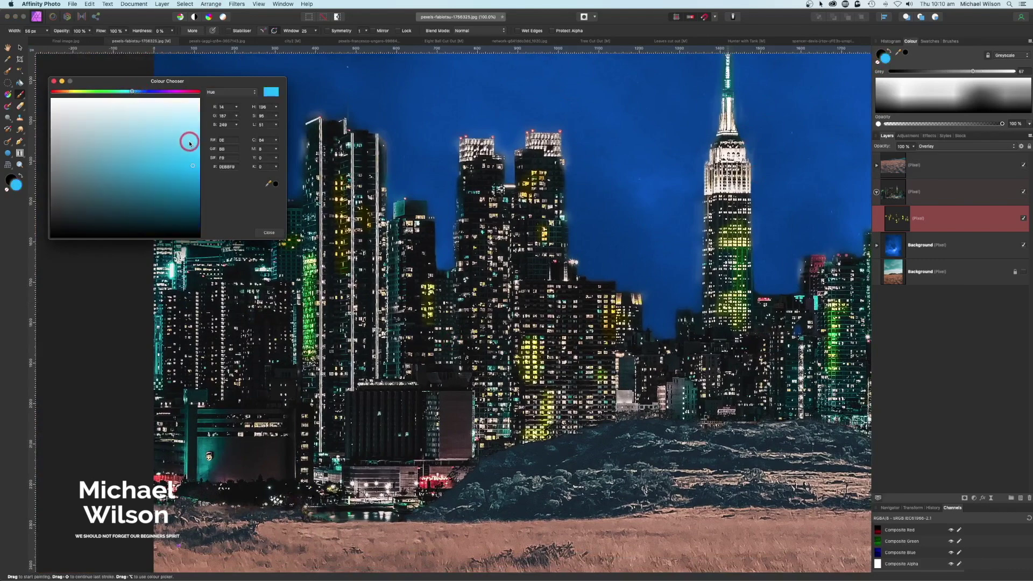
{"action": "left_click", "coordinate": [269, 232]}
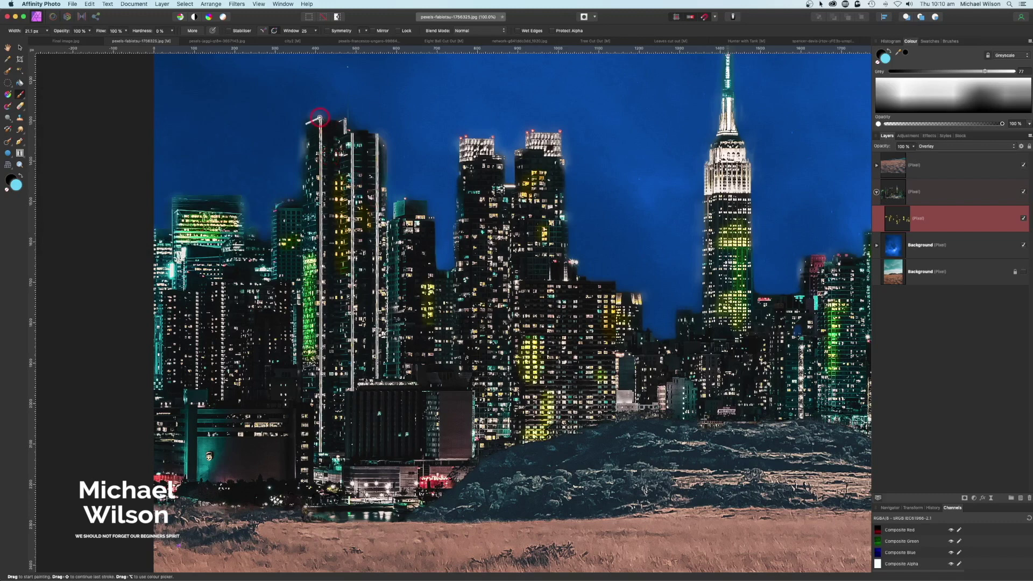
{"action": "left_click", "coordinate": [321, 451], "text": "shift"}
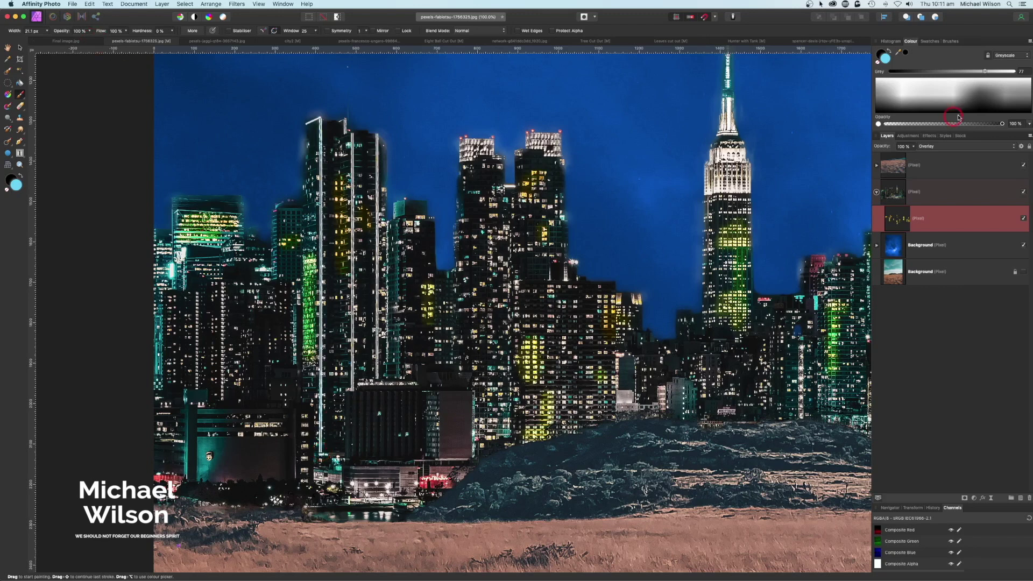
- Set the brush colour to deeper blue (#069DFA) and paint the tall tower's middle vertical light strip
{"action": "double_click", "coordinate": [887, 60]}
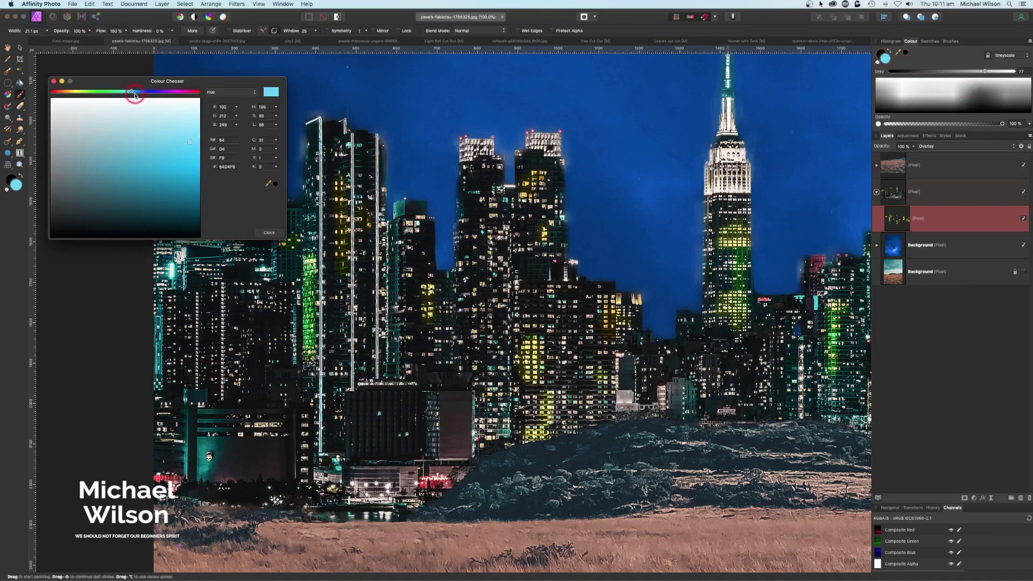
{"action": "left_click_drag", "start_coordinate": [133, 92], "coordinate": [135, 93]}
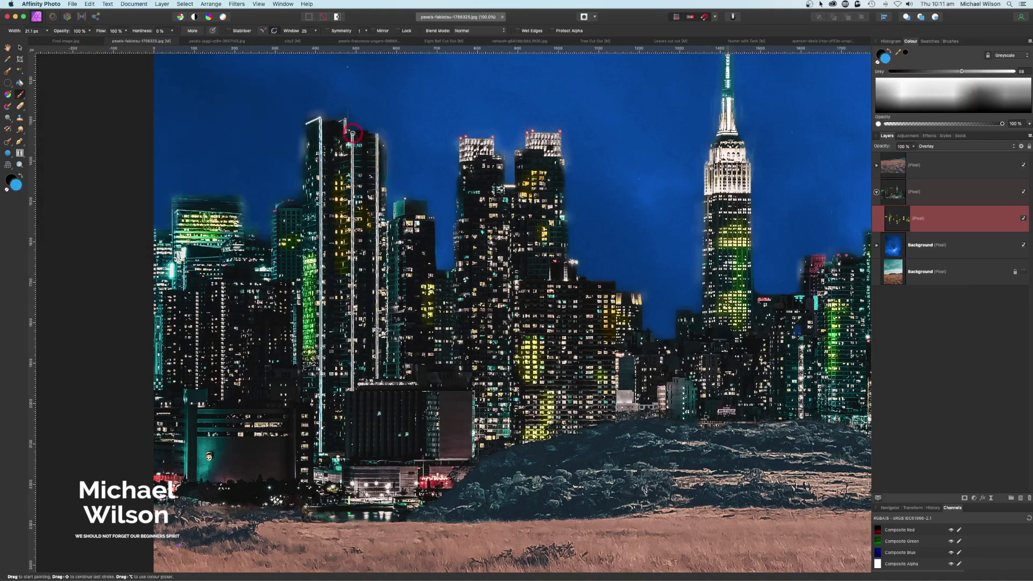
{"action": "left_click_drag", "start_coordinate": [352, 134], "coordinate": [353, 390]}
{"action": "left_click", "coordinate": [321, 451], "text": "shift"}
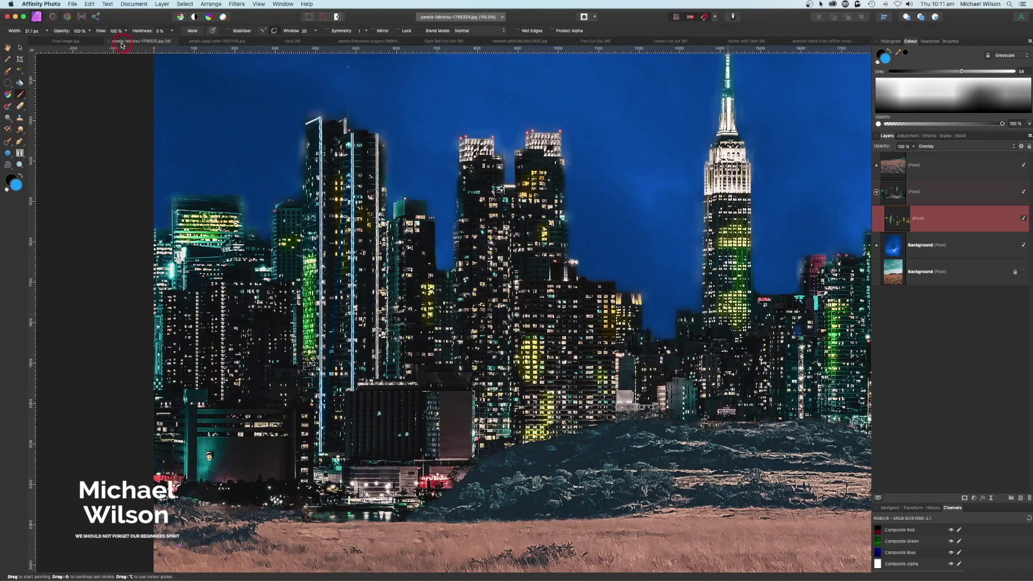
- Set the brush colour to magenta (#F42FFB) and paint the tall tower's right light strip and the vertical strip on the far-left building
{"action": "double_click", "coordinate": [882, 57]}
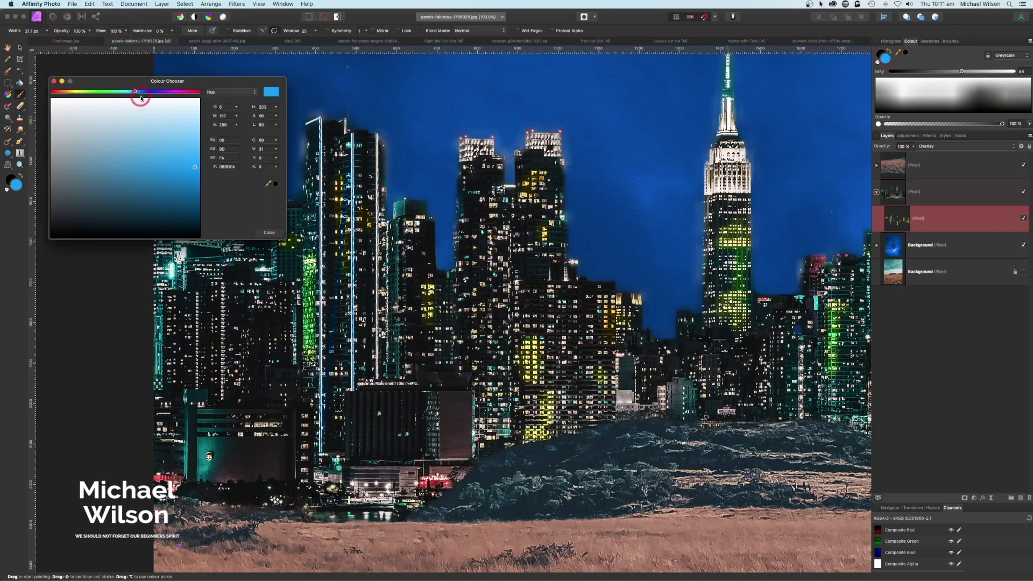
{"action": "left_click_drag", "start_coordinate": [134, 93], "coordinate": [173, 92]}
{"action": "left_click", "coordinate": [54, 80]}
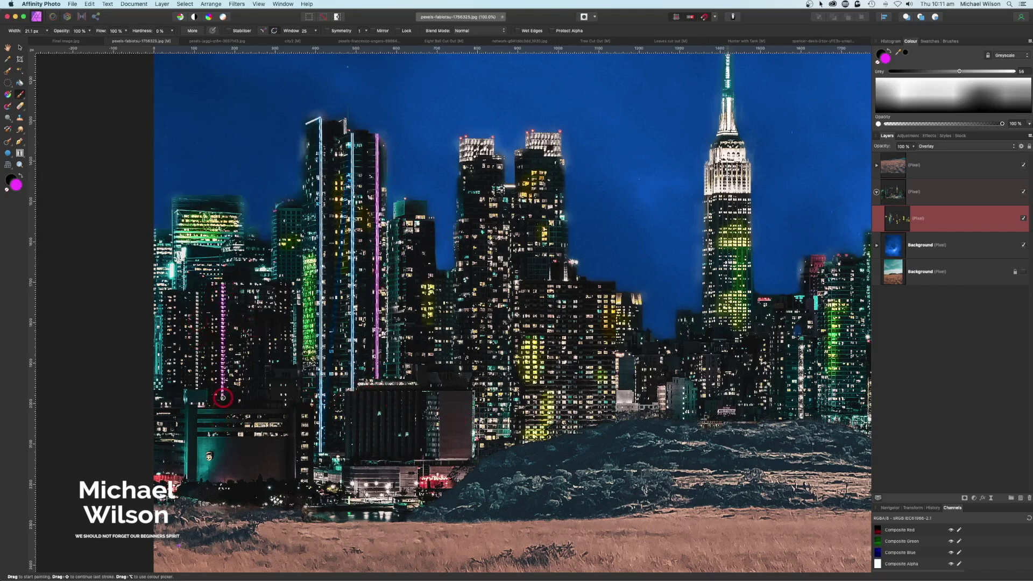
- Set the brush colour to red and paint the twin towers' crowns, the street-level lights and the Empire State Building's upper section and spire
{"action": "double_click", "coordinate": [883, 60]}
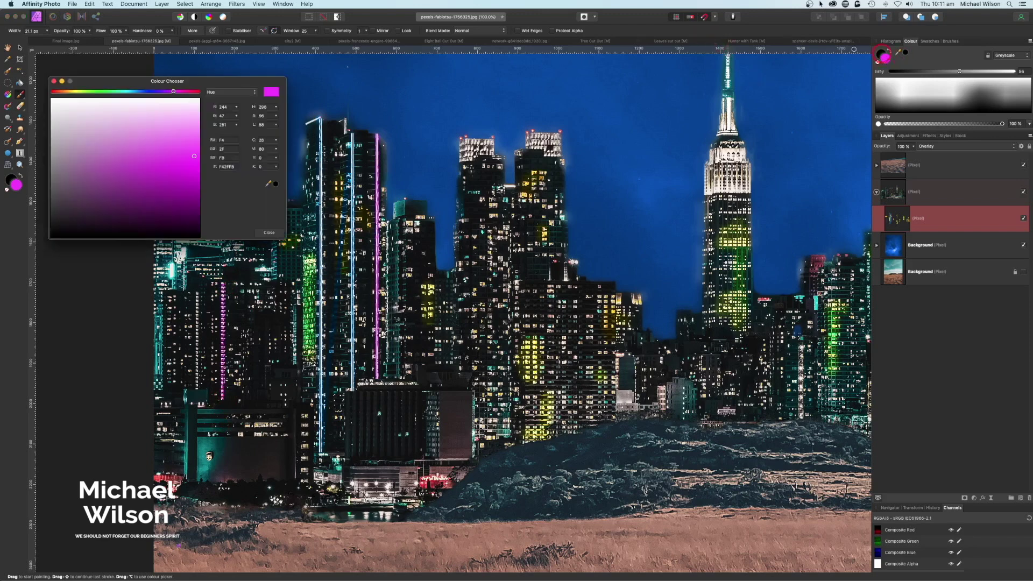
{"action": "left_click", "coordinate": [197, 92]}
{"action": "left_click", "coordinate": [193, 167]}
{"action": "left_click", "coordinate": [53, 81]}
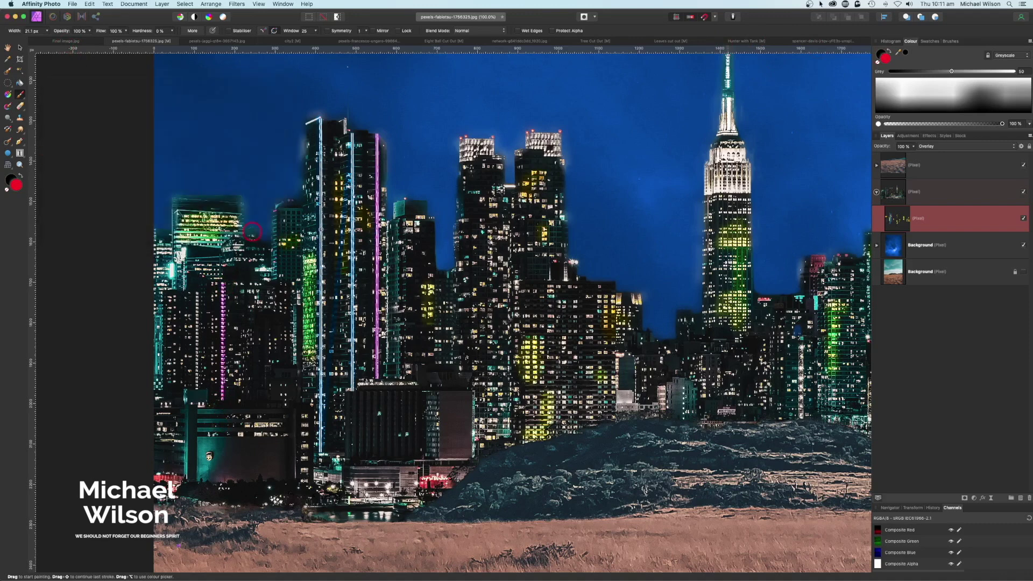
{"action": "mouse_move", "coordinate": [491, 146]}
{"action": "left_mouse_down"}
{"action": "mouse_move", "coordinate": [464, 143]}
{"action": "mouse_move", "coordinate": [490, 142]}
{"action": "mouse_move", "coordinate": [489, 157]}
{"action": "mouse_move", "coordinate": [544, 151]}
{"action": "left_mouse_up"}
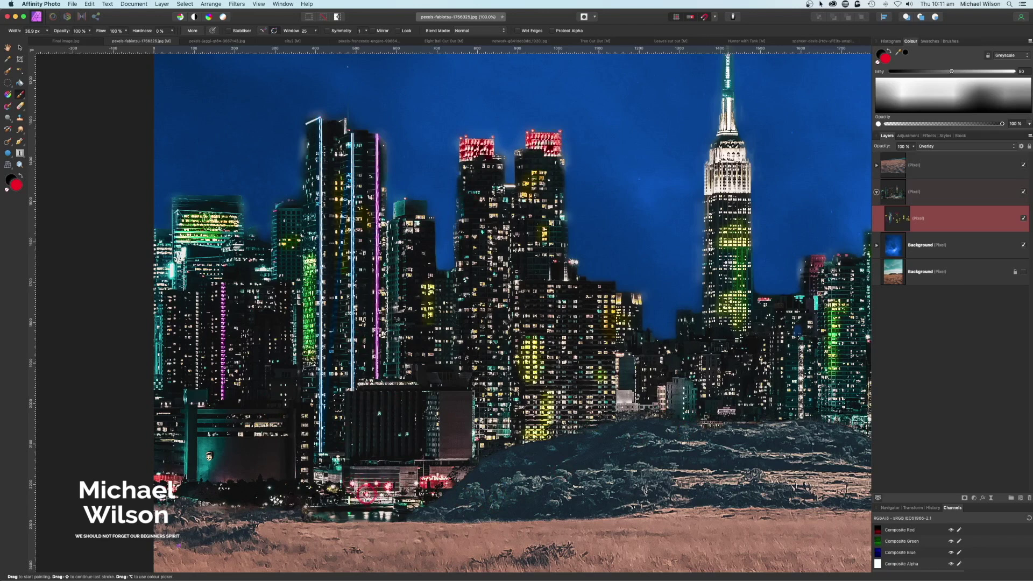
{"action": "mouse_move", "coordinate": [718, 161]}
{"action": "left_mouse_down"}
{"action": "mouse_move", "coordinate": [640, 260]}
{"action": "mouse_move", "coordinate": [611, 267]}
{"action": "mouse_move", "coordinate": [593, 262]}
{"action": "mouse_move", "coordinate": [590, 249]}
{"action": "mouse_move", "coordinate": [586, 286]}
{"action": "mouse_move", "coordinate": [622, 281]}
{"action": "mouse_move", "coordinate": [614, 249]}
{"action": "mouse_move", "coordinate": [601, 264]}
{"action": "mouse_move", "coordinate": [606, 201]}
{"action": "left_mouse_up"}
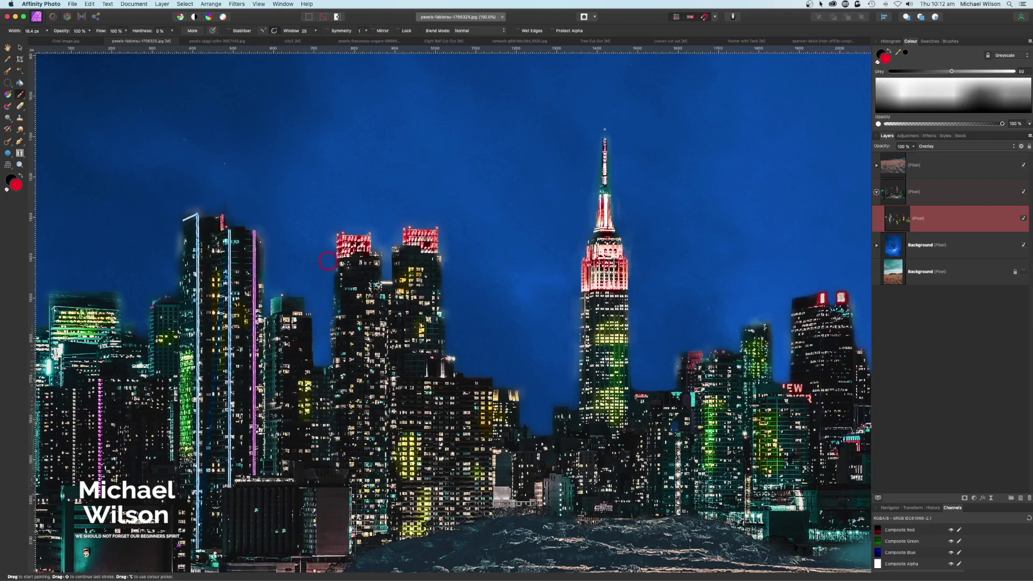
- Copy the starry night photo into the composite, directly above the recoloured blue sky layer
{"action": "key", "text": "super+0"}
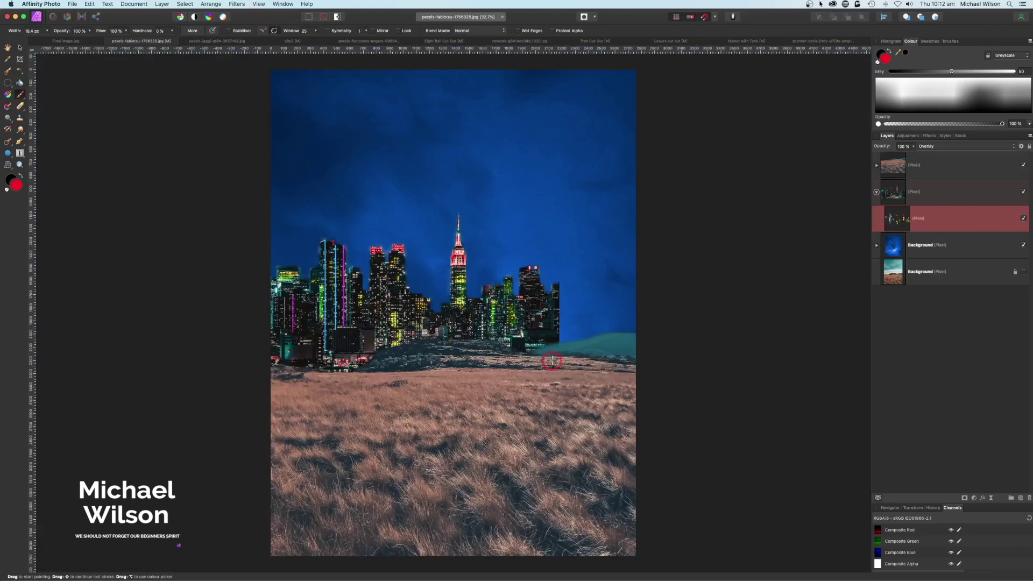
{"action": "left_click", "coordinate": [875, 192]}
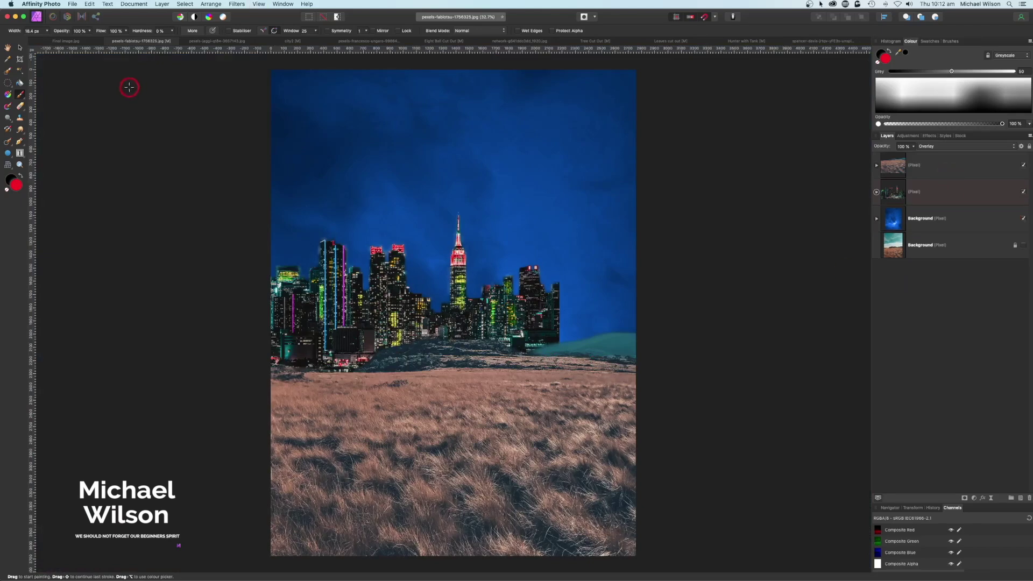
{"action": "left_click", "coordinate": [357, 43]}
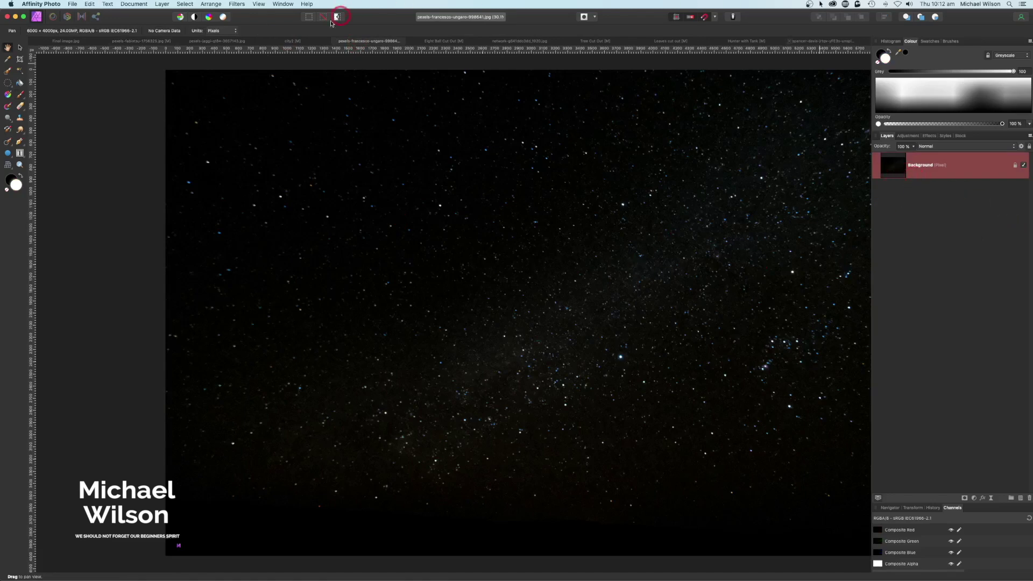
{"action": "left_click", "coordinate": [129, 43]}
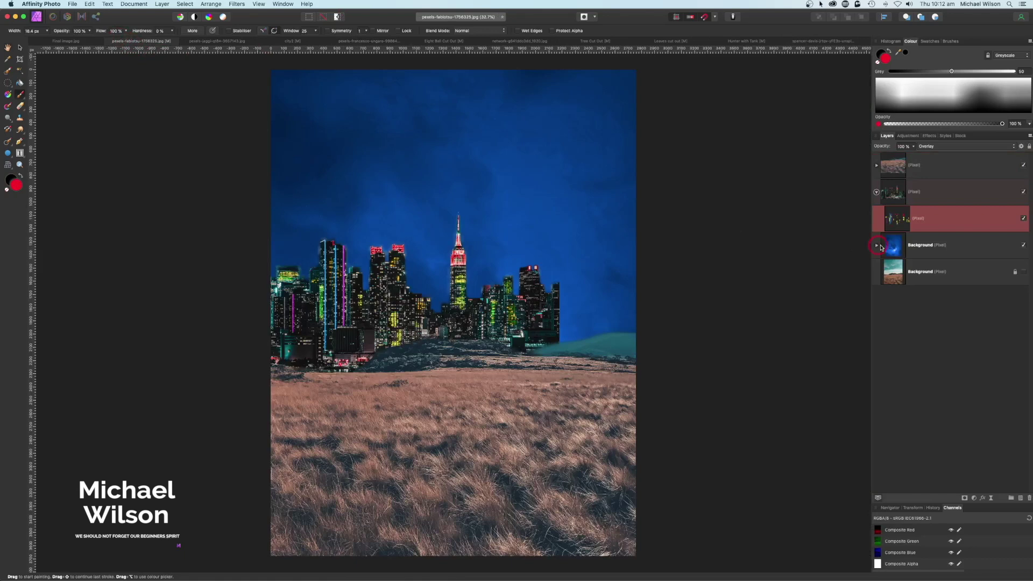
{"action": "left_click", "coordinate": [908, 247]}
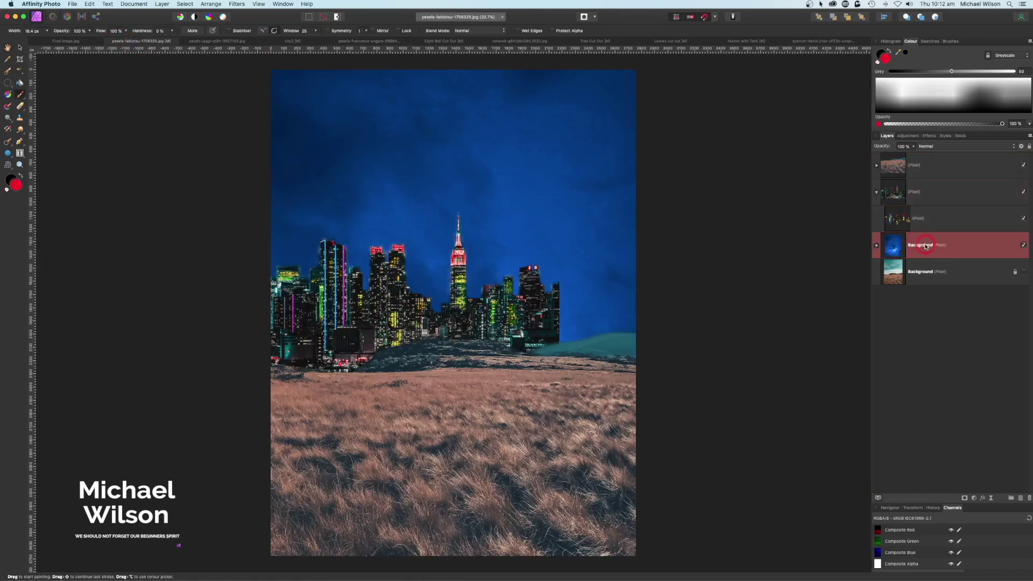
{"action": "key", "text": "super+v"}
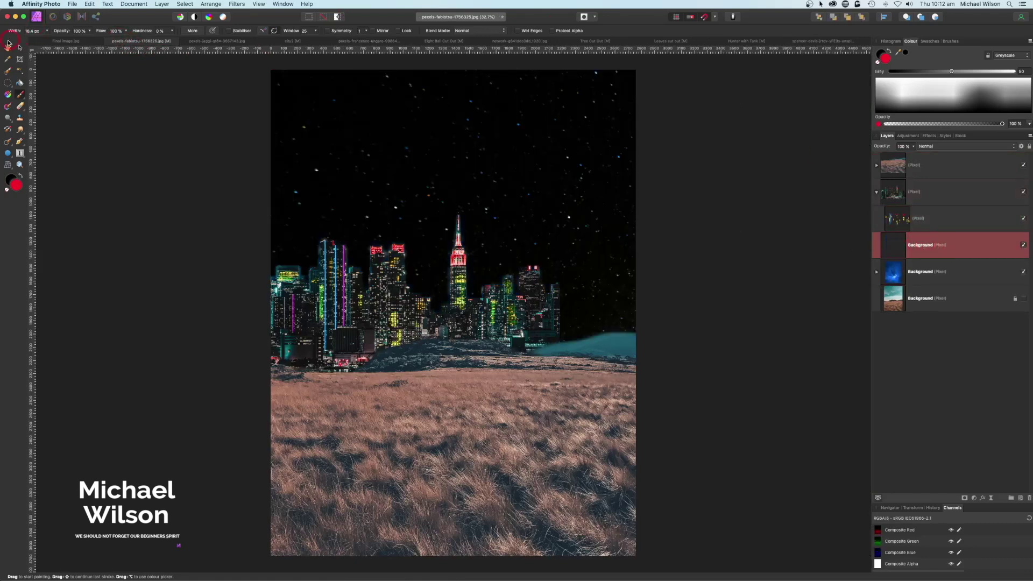
- Scale and position the star layer to cover the whole sky, and set its blend mode to Screen
{"action": "left_click", "coordinate": [20, 47]}
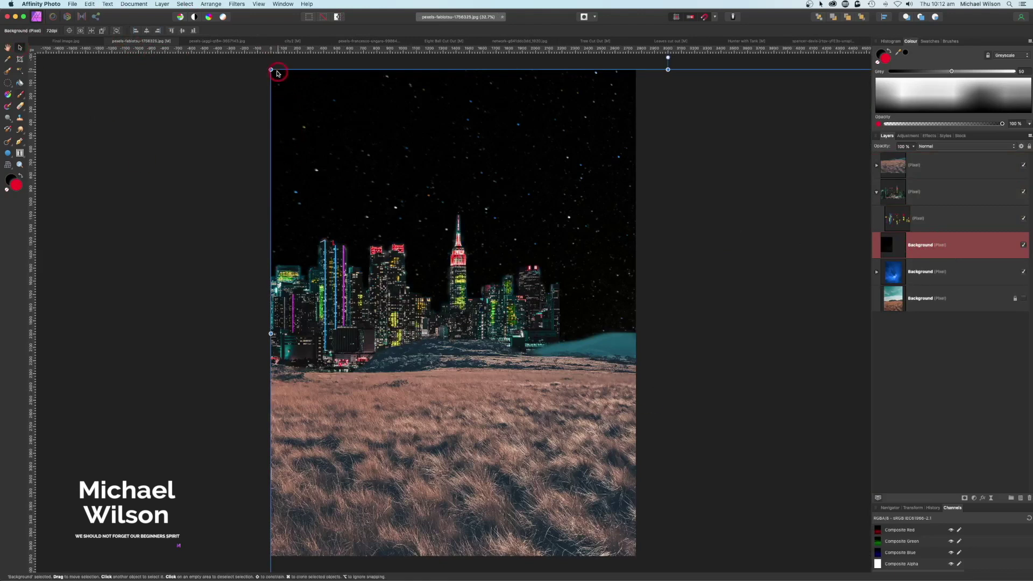
{"action": "left_click_drag", "start_coordinate": [272, 68], "coordinate": [316, 95]}
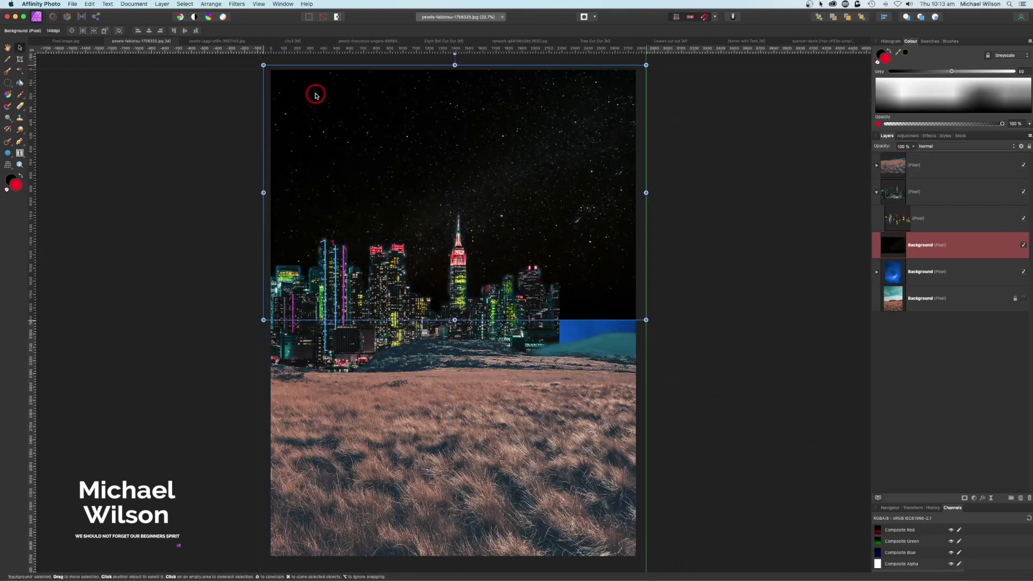
{"action": "left_click_drag", "start_coordinate": [646, 319], "coordinate": [648, 343]}
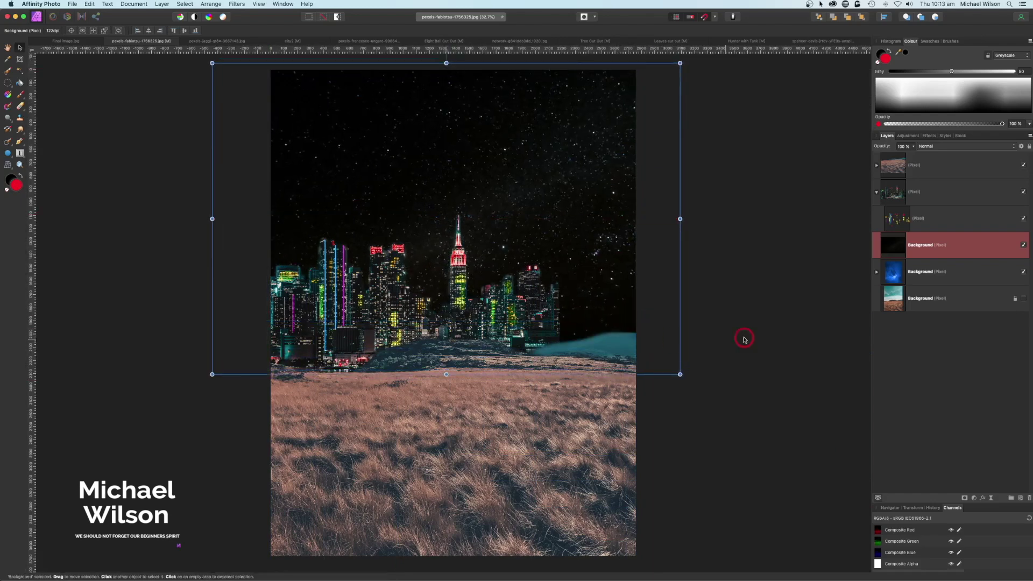
{"action": "left_click", "coordinate": [944, 148]}
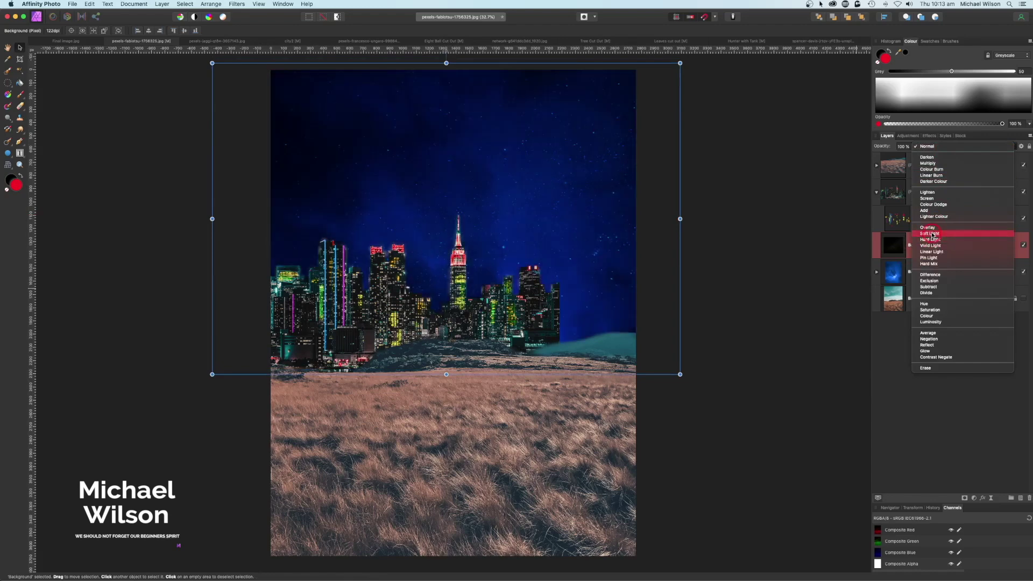
{"action": "left_click", "coordinate": [935, 200]}
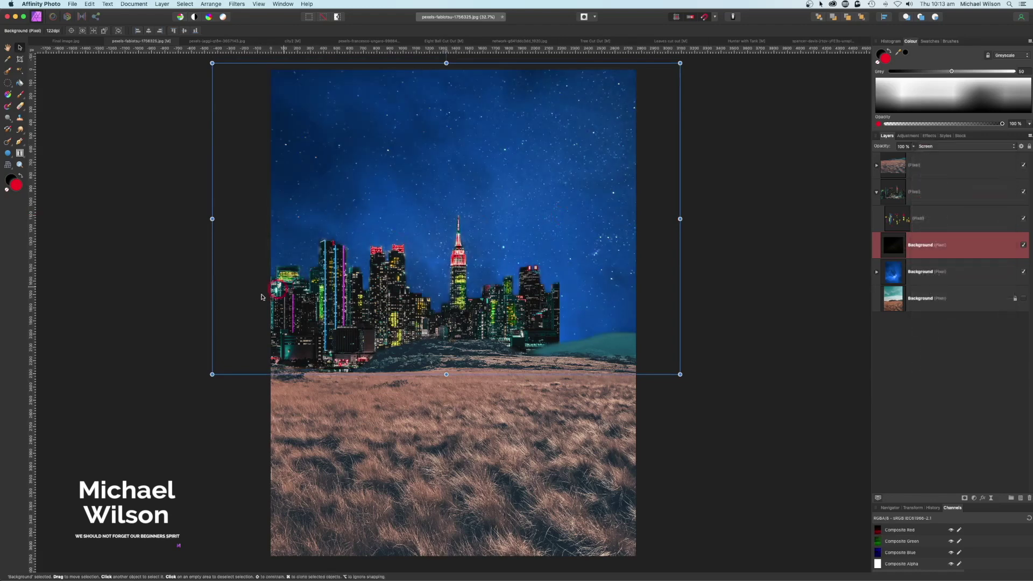
{"action": "left_click", "coordinate": [127, 312]}
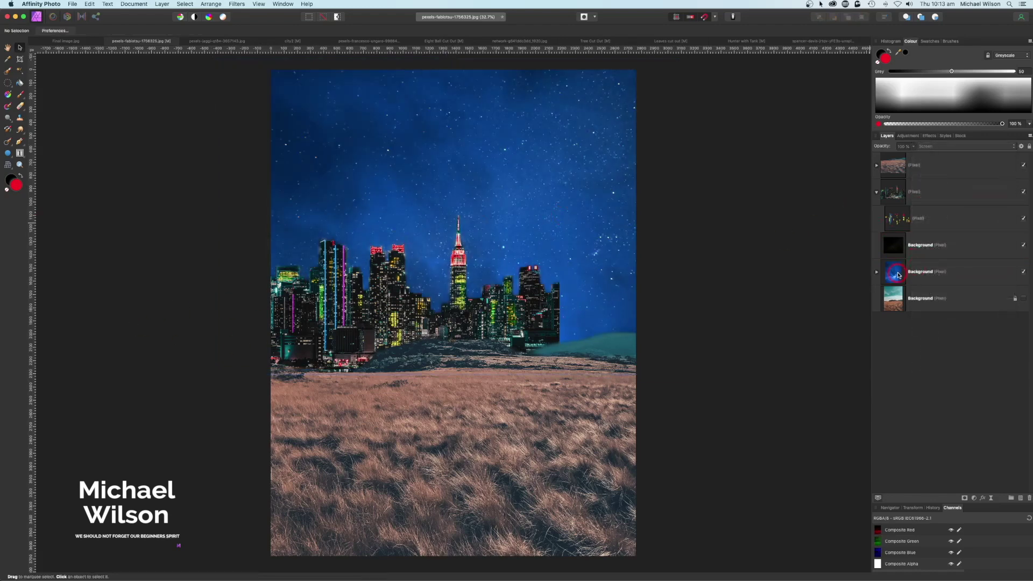
- Add an Exposure adjustment nested inside the blue sky layer and lower the exposure to darken the sky
{"action": "left_click", "coordinate": [897, 275]}
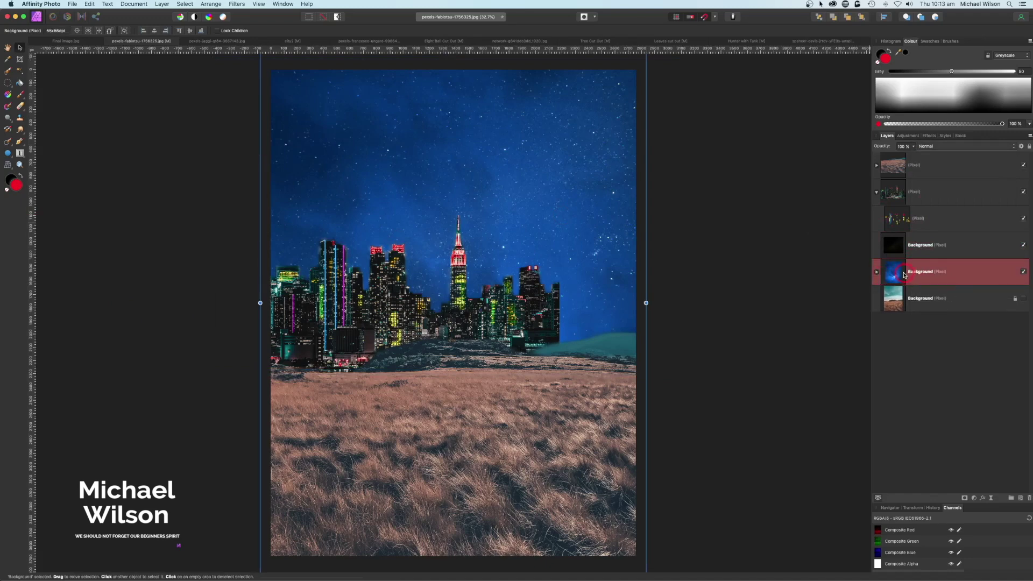
{"action": "left_click", "coordinate": [972, 496]}
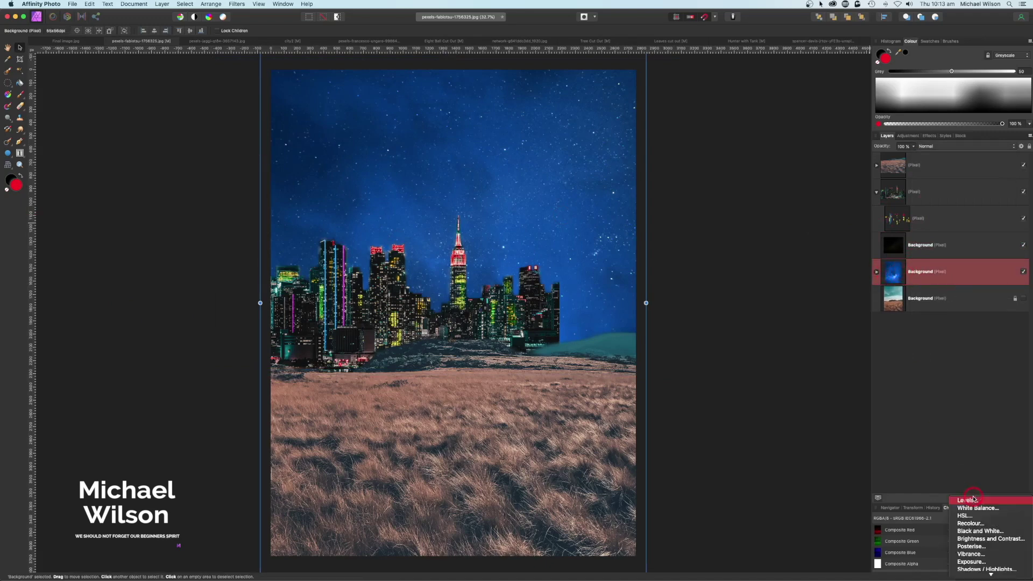
{"action": "left_click", "coordinate": [973, 561]}
{"action": "left_click_drag", "start_coordinate": [936, 270], "coordinate": [938, 300]}
{"action": "left_click", "coordinate": [754, 253]}
{"action": "left_click_drag", "start_coordinate": [754, 256], "coordinate": [741, 254]}
{"action": "left_click", "coordinate": [694, 221]}
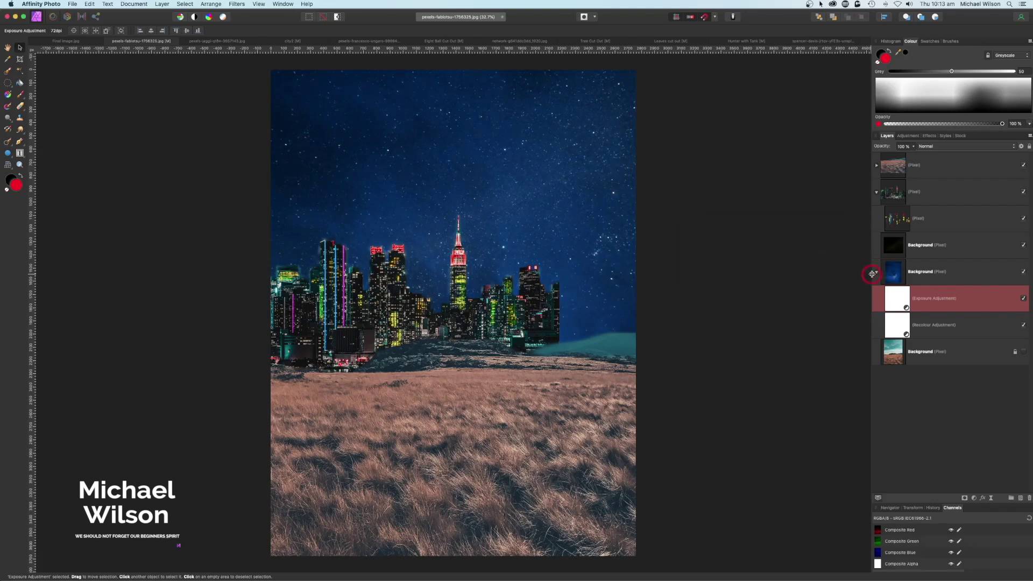
{"action": "left_click", "coordinate": [877, 273]}
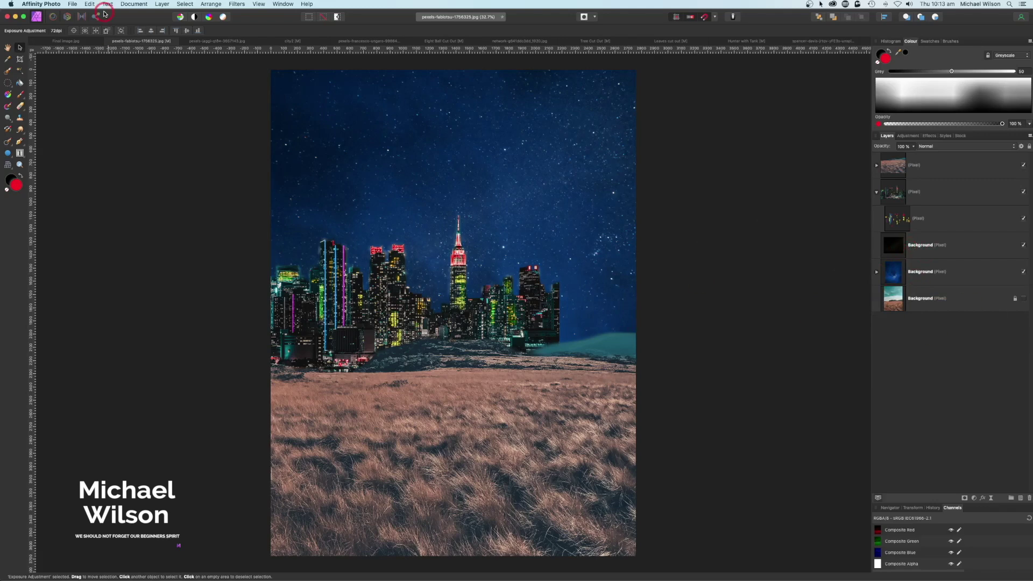
- Open the Eight Ball Cut Out document and hide its Background layer to isolate the ball
{"action": "left_click", "coordinate": [436, 45]}
{"action": "key", "text": "e"}
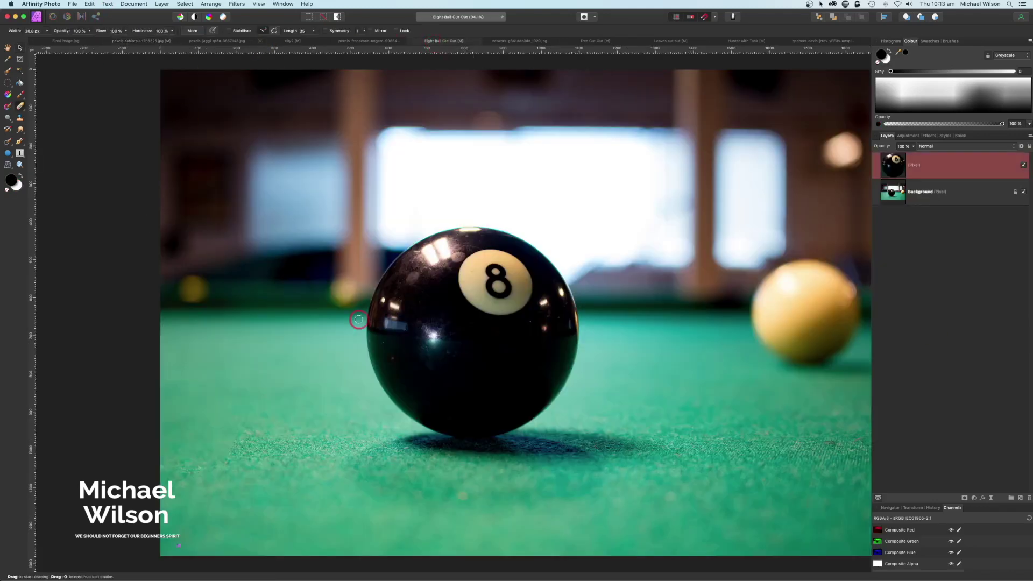
{"action": "scroll", "coordinate": [498, 271], "scroll_direction": "right", "scroll_amount": 3}
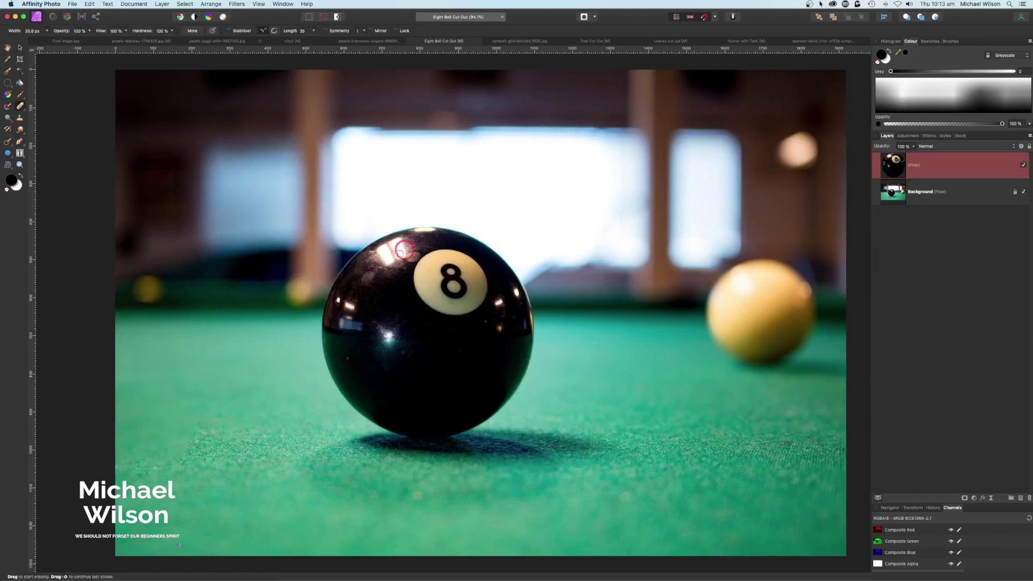
{"action": "left_click", "coordinate": [1025, 192]}
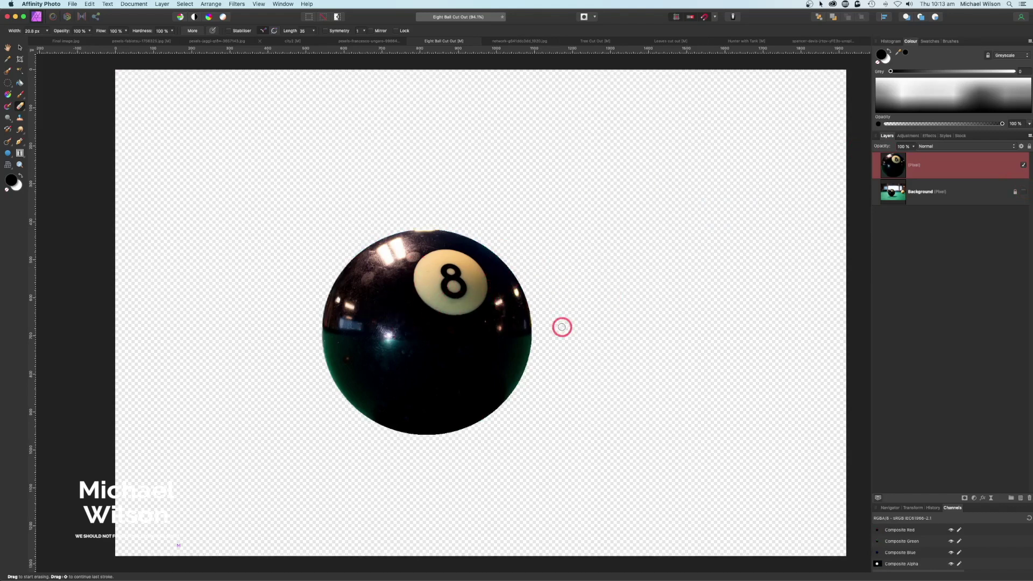
- Paste the cut-out eight ball above the city skyline layer in the composite and set its blend mode to Screen
{"action": "left_click", "coordinate": [135, 42]}
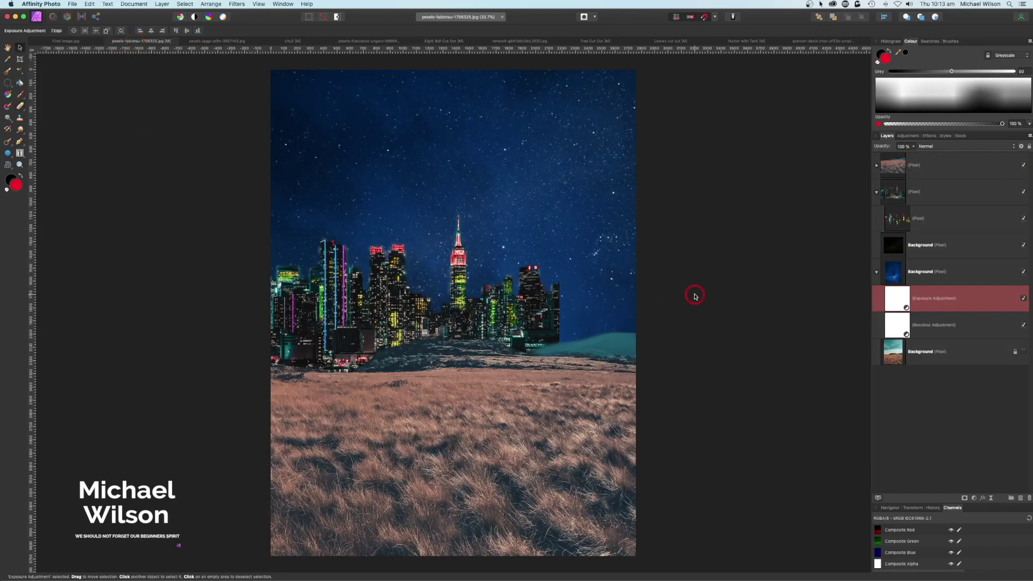
{"action": "left_click", "coordinate": [876, 192]}
{"action": "left_click", "coordinate": [911, 191]}
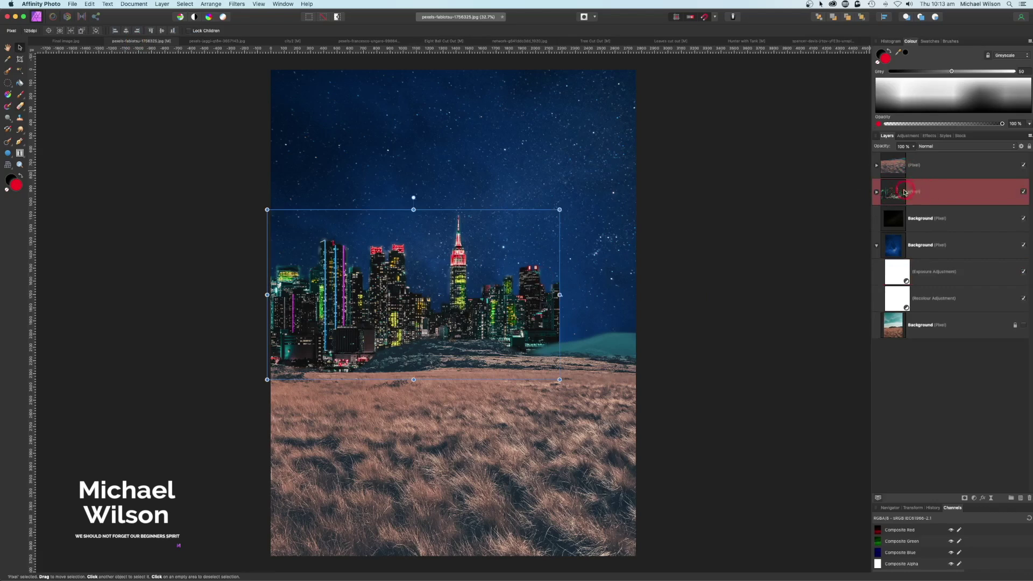
{"action": "key", "text": "super+v"}
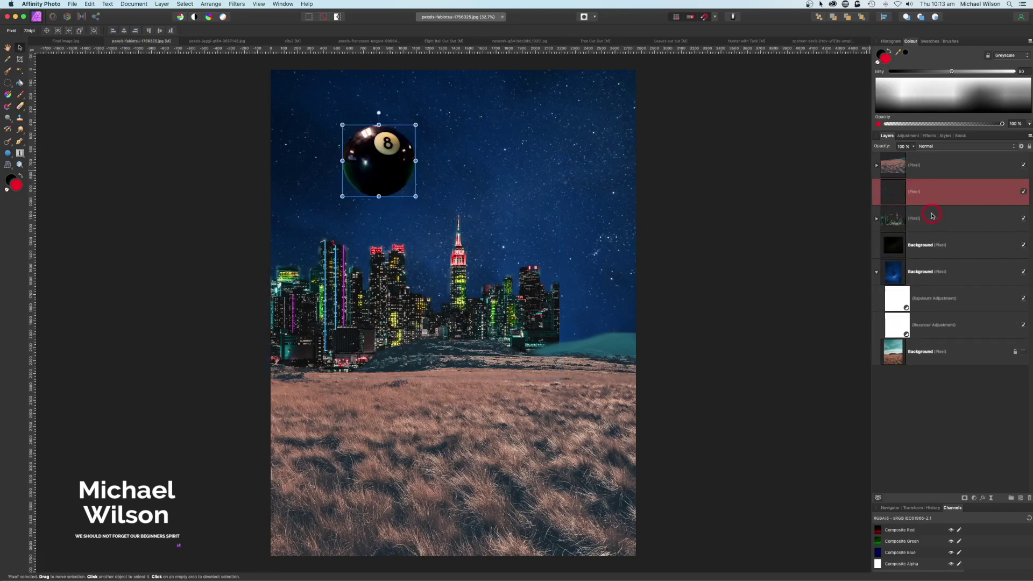
{"action": "left_click", "coordinate": [932, 148]}
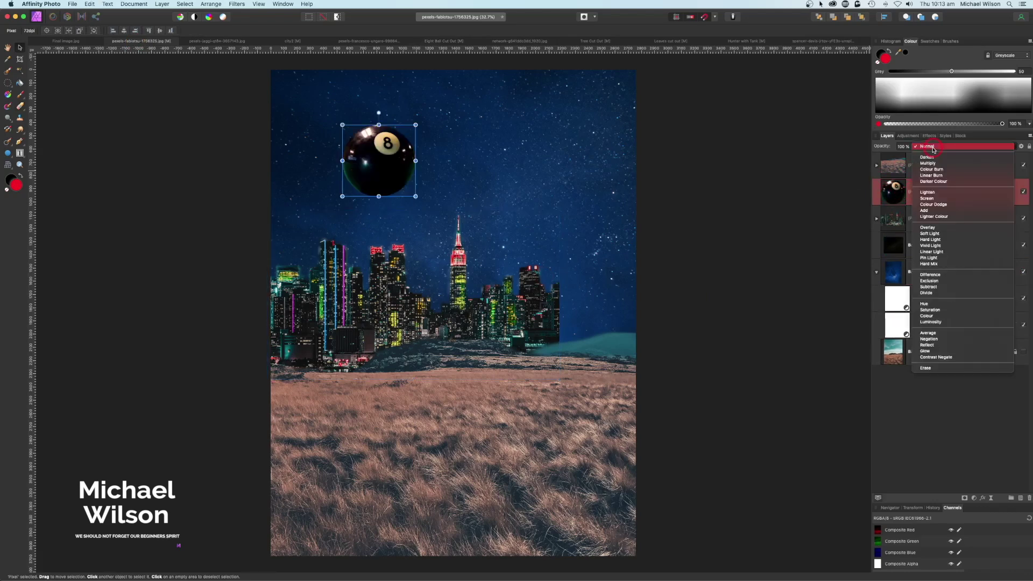
{"action": "left_click", "coordinate": [933, 200]}
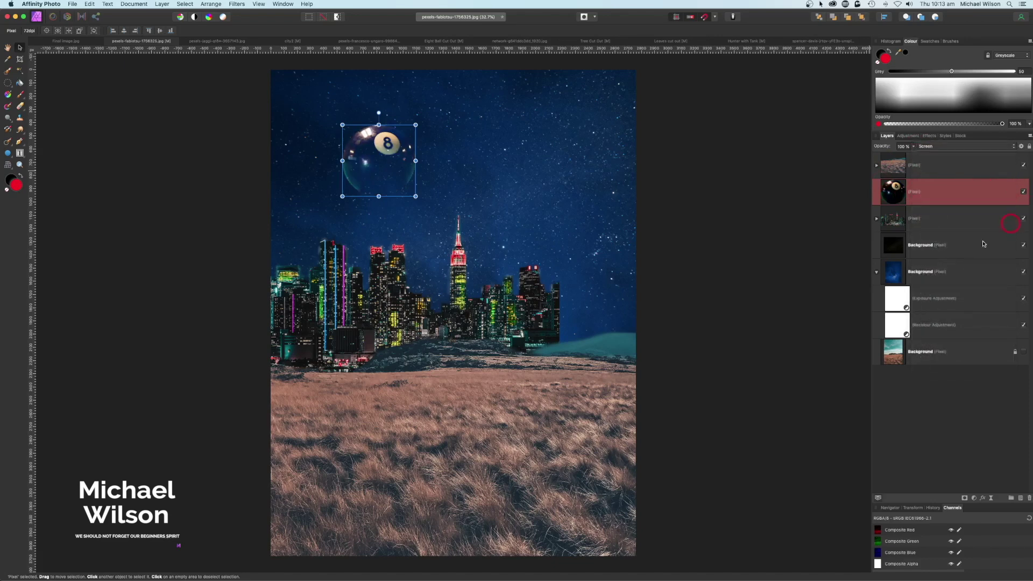
- Enlarge the eight ball, rotate it 180° and position it as a glass dome over the city, with the number behind the grass
{"action": "left_click_drag", "start_coordinate": [416, 196], "coordinate": [557, 353]}
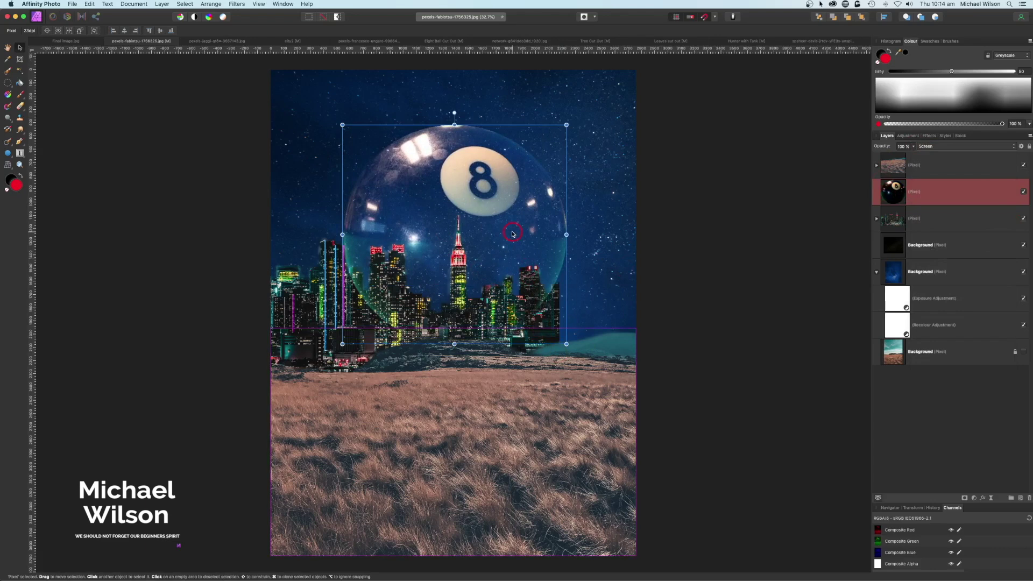
{"action": "left_click_drag", "start_coordinate": [454, 113], "coordinate": [455, 293]}
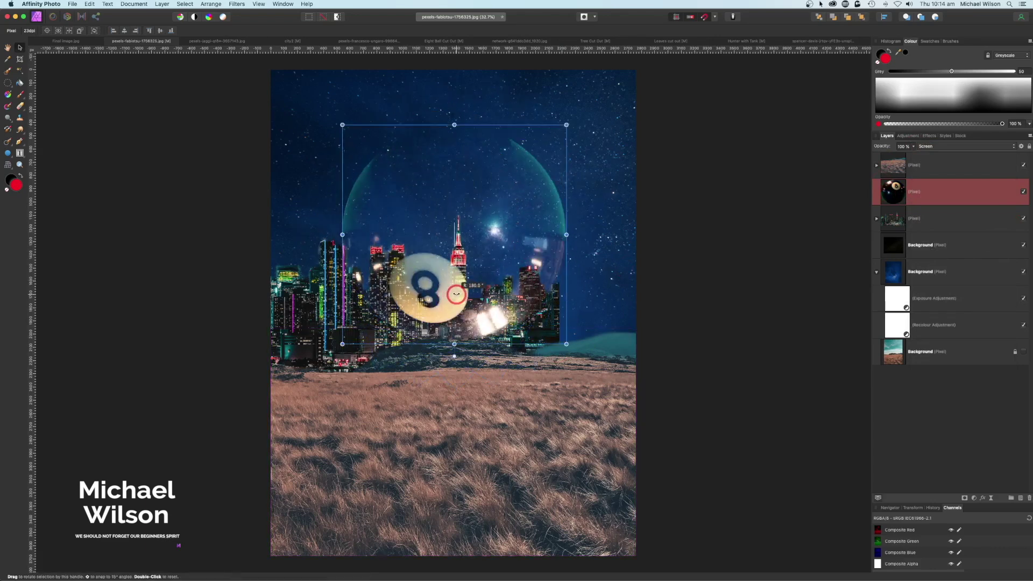
{"action": "left_click_drag", "start_coordinate": [499, 265], "coordinate": [415, 327]}
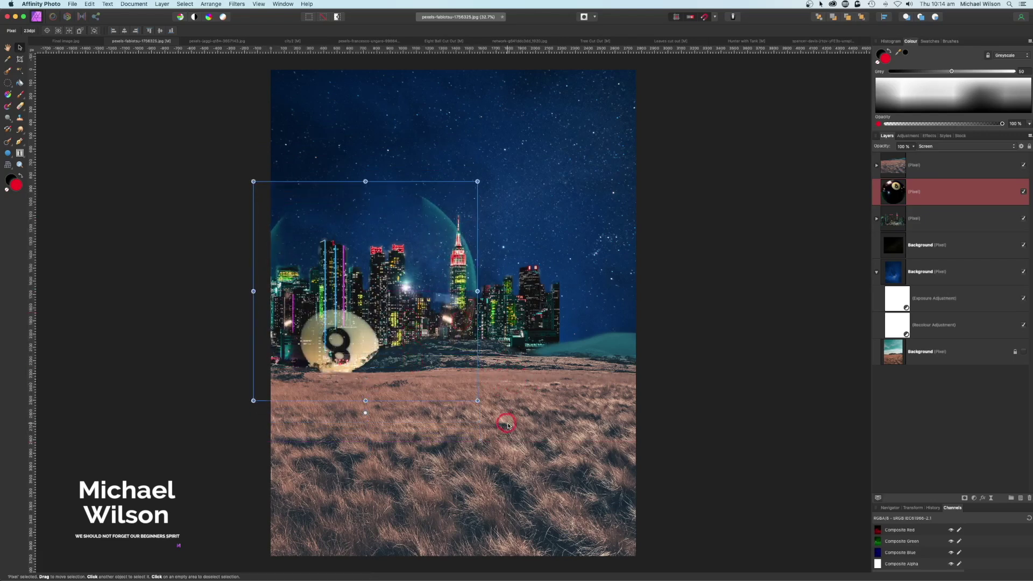
{"action": "left_click_drag", "start_coordinate": [479, 402], "coordinate": [530, 441]}
{"action": "left_click_drag", "start_coordinate": [568, 160], "coordinate": [563, 186]}
{"action": "left_click", "coordinate": [620, 189]}
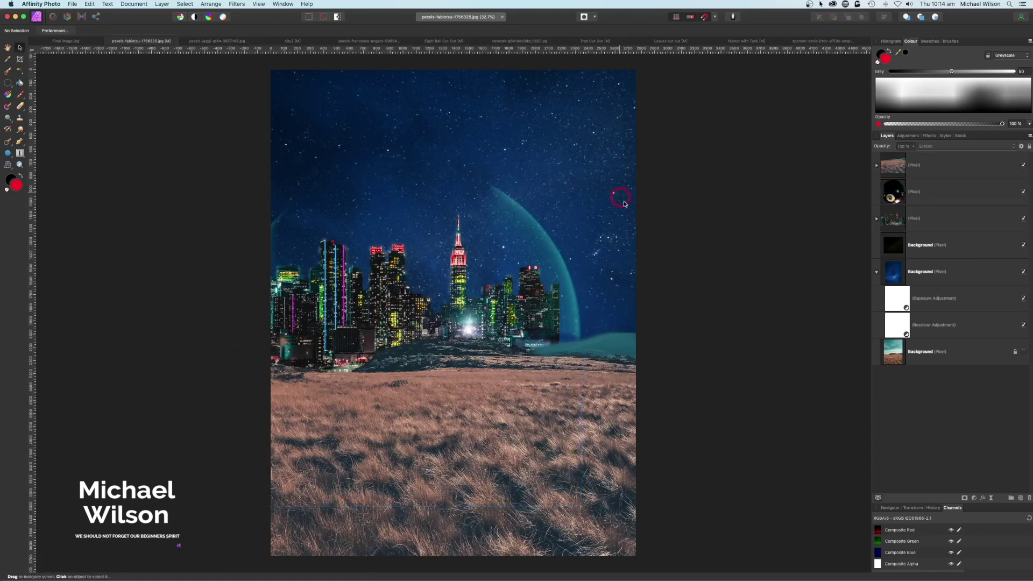
- Copy the network texture image into the composite, directly above the eight ball dome layer
{"action": "left_click", "coordinate": [922, 193]}
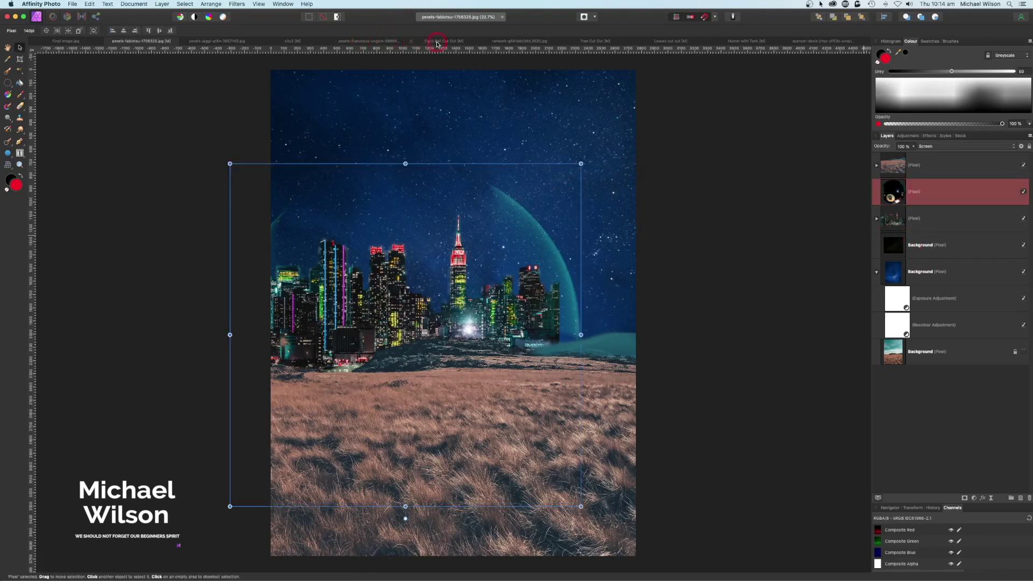
{"action": "left_click", "coordinate": [496, 42]}
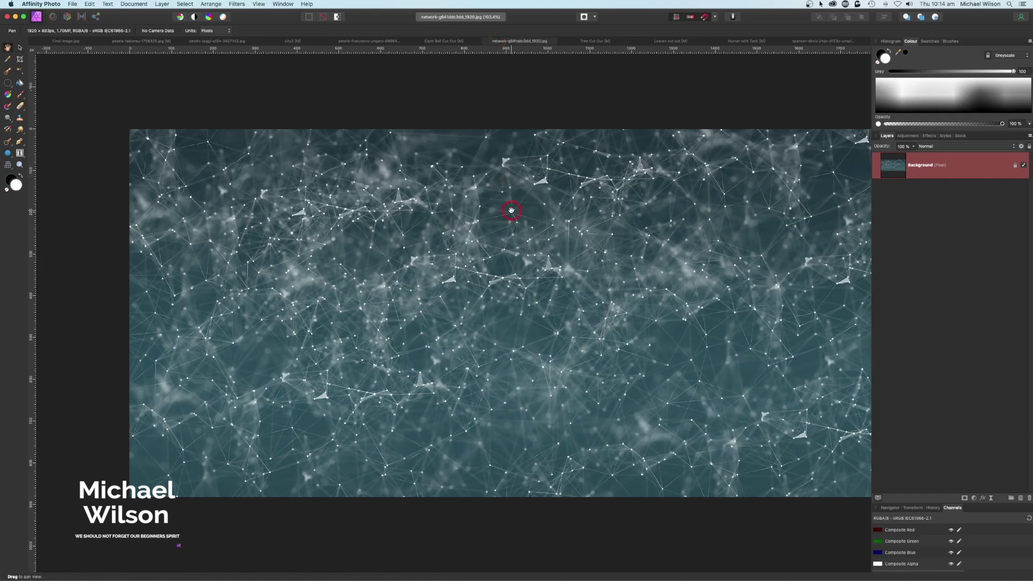
{"action": "left_click", "coordinate": [133, 42]}
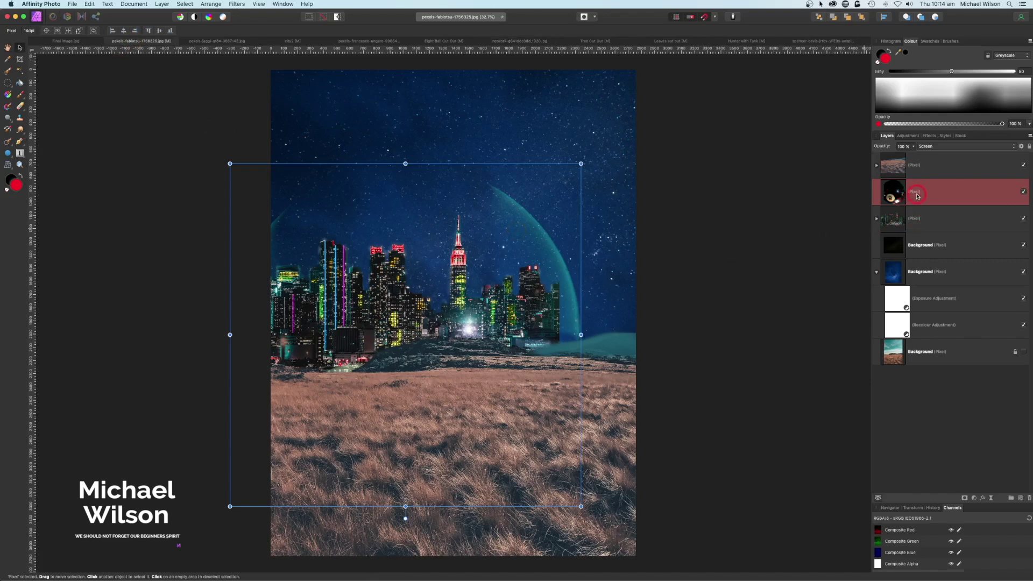
{"action": "key", "text": "super+v"}
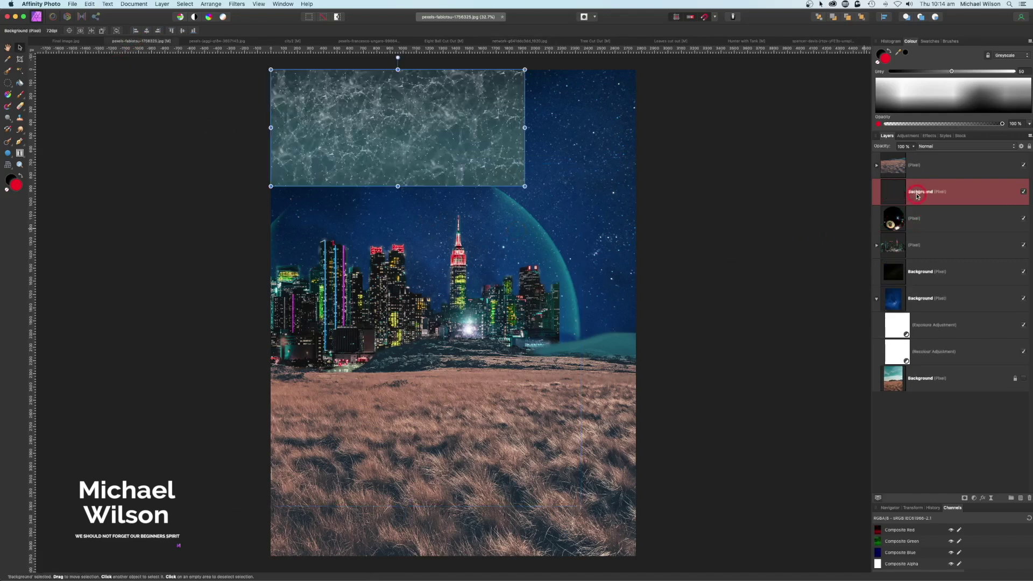
- Enlarge the network texture to about 4000 px wide, move it over the dome area and stretch its upper edge upward
{"action": "left_click_drag", "start_coordinate": [524, 187], "coordinate": [766, 388]}
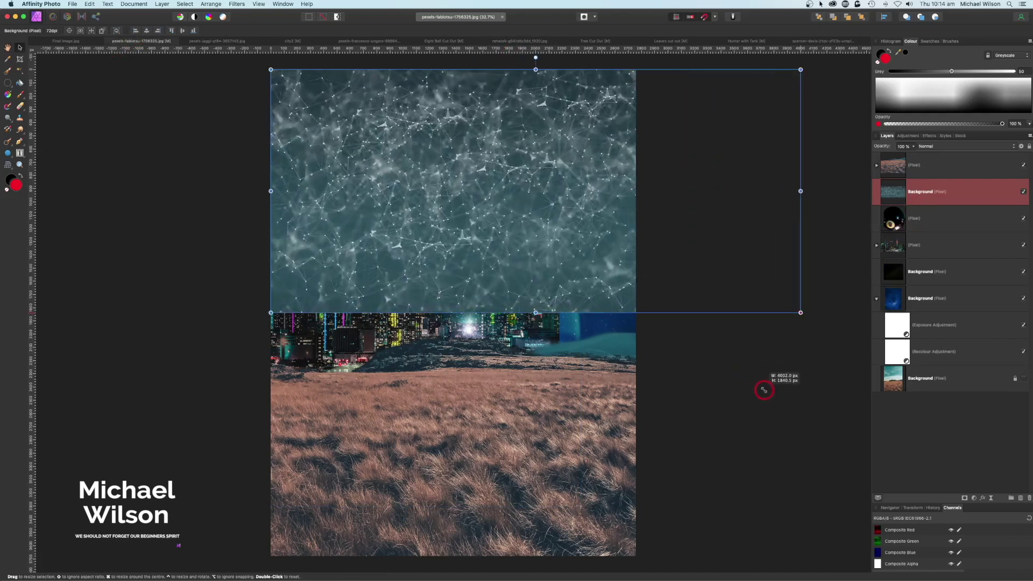
{"action": "left_click_drag", "start_coordinate": [710, 267], "coordinate": [666, 335]}
{"action": "left_click_drag", "start_coordinate": [491, 136], "coordinate": [490, 120]}
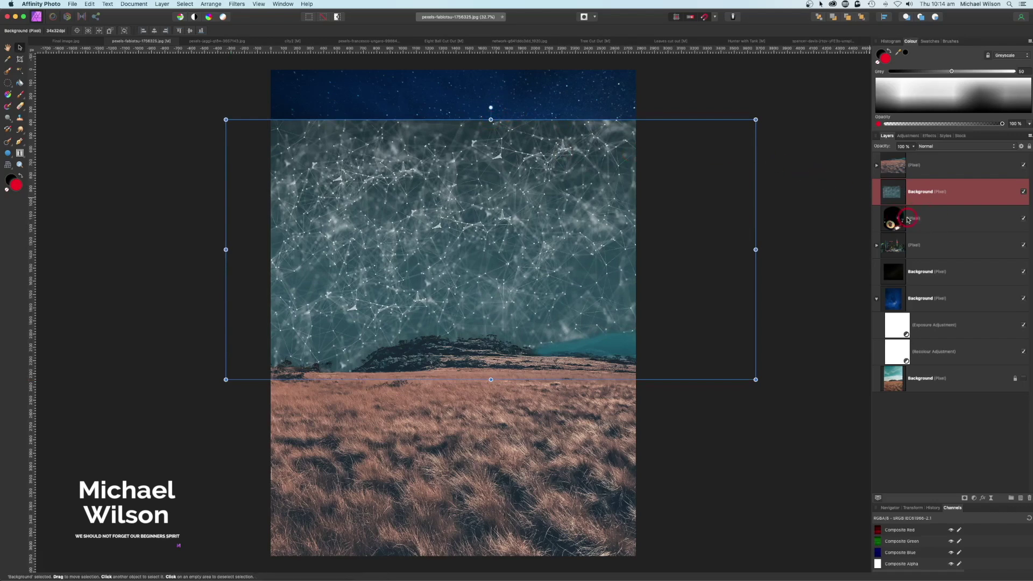
- Create a pixel selection from the eight ball dome layer, with the network texture layer active for editing
{"action": "left_click", "coordinate": [925, 220]}
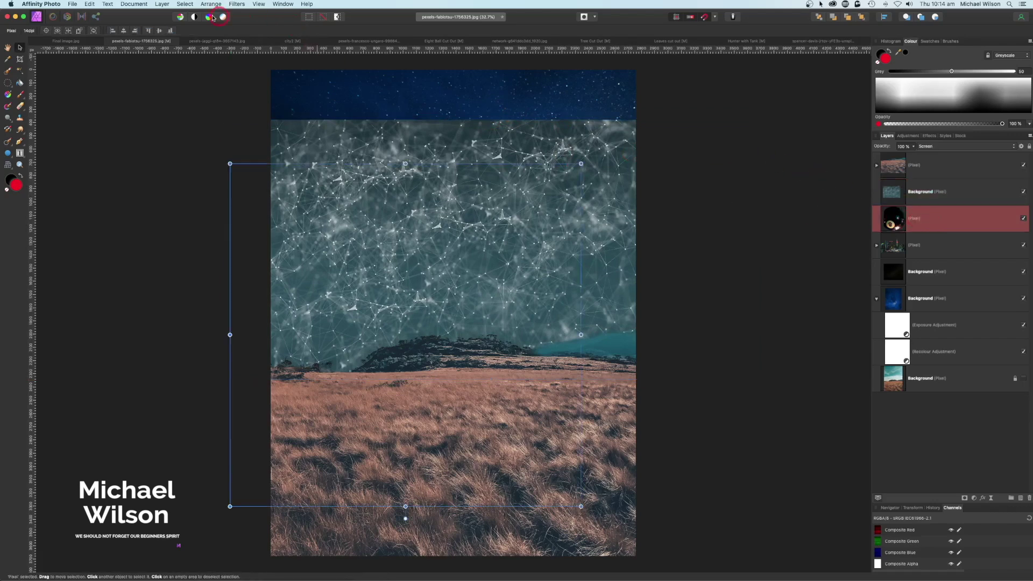
{"action": "left_click", "coordinate": [184, 4]}
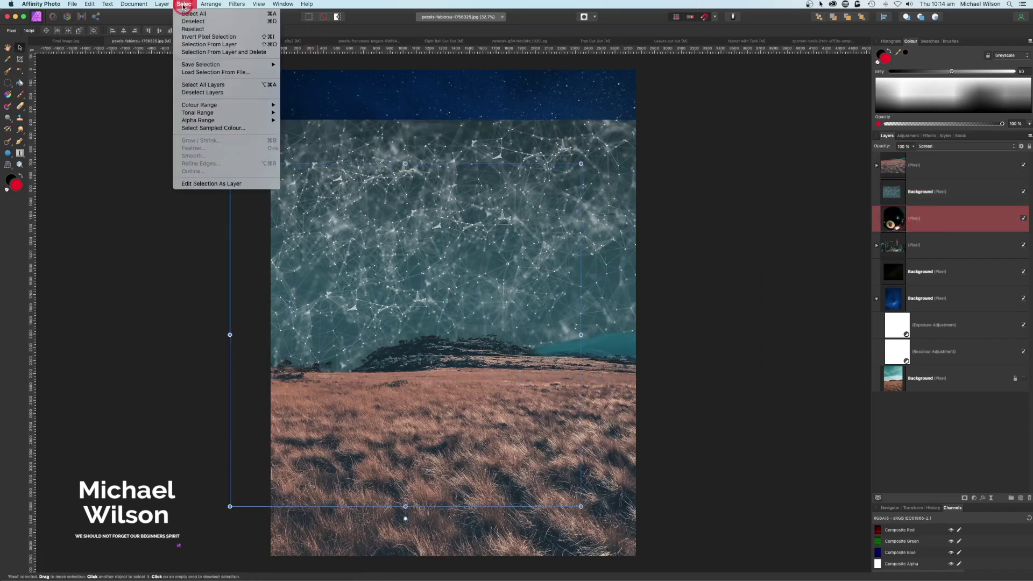
{"action": "left_click", "coordinate": [185, 36]}
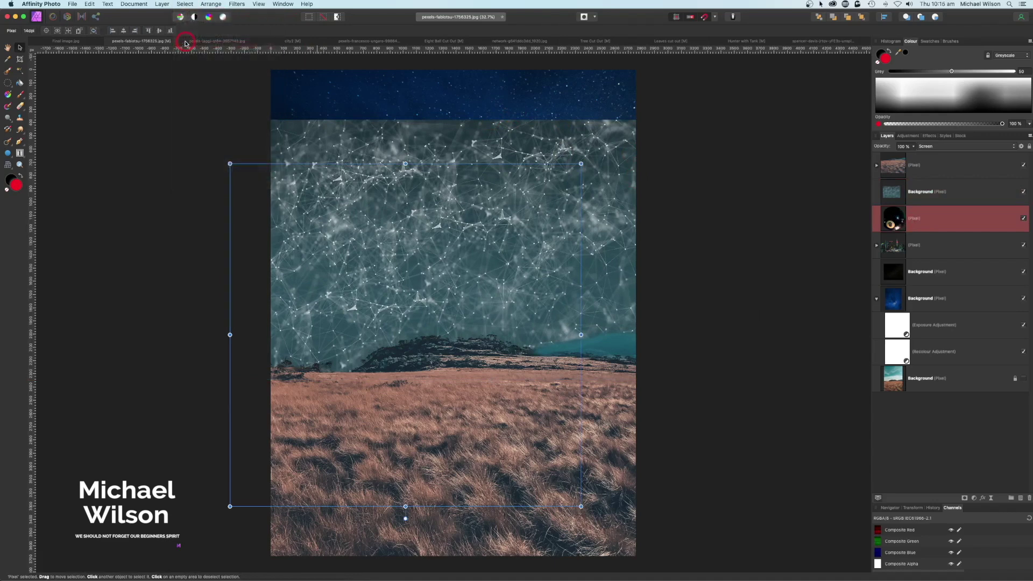
{"action": "left_click", "coordinate": [922, 194]}
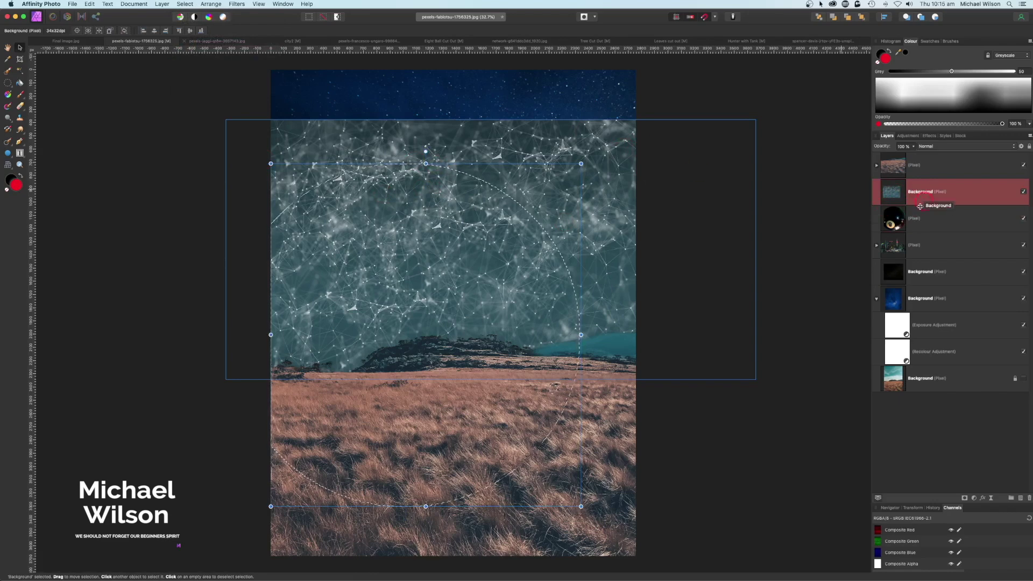
- Invert the selection and erase the network texture outside the dome outline with an enlarged Erase Brush
{"action": "left_click", "coordinate": [21, 108]}
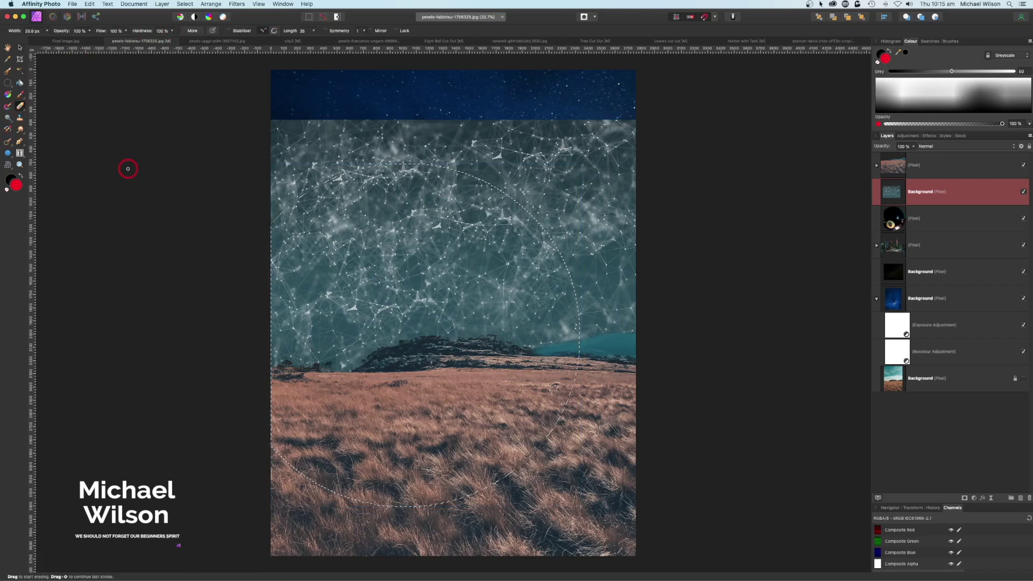
{"action": "key", "text": "bracketright"}
{"action": "key", "text": "bracketright"}
{"action": "key", "text": "bracketright"}
{"action": "key", "text": "bracketright"}
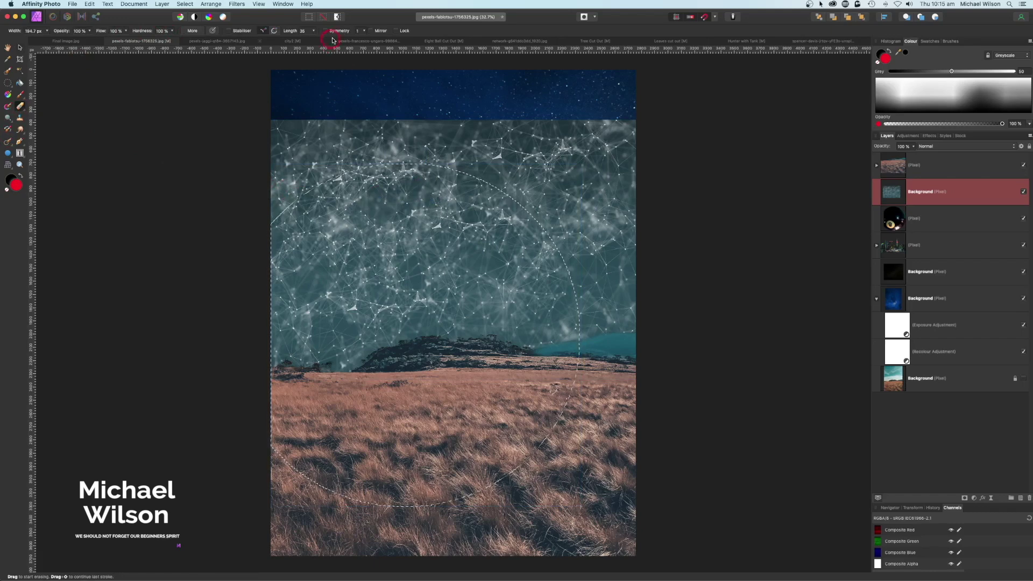
{"action": "left_click", "coordinate": [337, 18]}
{"action": "key", "text": "bracketright"}
{"action": "key", "text": "bracketright"}
{"action": "key", "text": "bracketright"}
{"action": "mouse_move", "coordinate": [250, 135]}
{"action": "left_mouse_down"}
{"action": "mouse_move", "coordinate": [253, 166]}
{"action": "mouse_move", "coordinate": [283, 189]}
{"action": "mouse_move", "coordinate": [396, 154]}
{"action": "left_mouse_up"}
{"action": "mouse_move", "coordinate": [462, 177]}
{"action": "left_mouse_down"}
{"action": "mouse_move", "coordinate": [579, 246]}
{"action": "mouse_move", "coordinate": [625, 358]}
{"action": "mouse_move", "coordinate": [575, 296]}
{"action": "mouse_move", "coordinate": [561, 242]}
{"action": "mouse_move", "coordinate": [623, 308]}
{"action": "mouse_move", "coordinate": [519, 130]}
{"action": "mouse_move", "coordinate": [613, 233]}
{"action": "mouse_move", "coordinate": [600, 111]}
{"action": "mouse_move", "coordinate": [623, 139]}
{"action": "mouse_move", "coordinate": [618, 269]}
{"action": "left_mouse_up"}
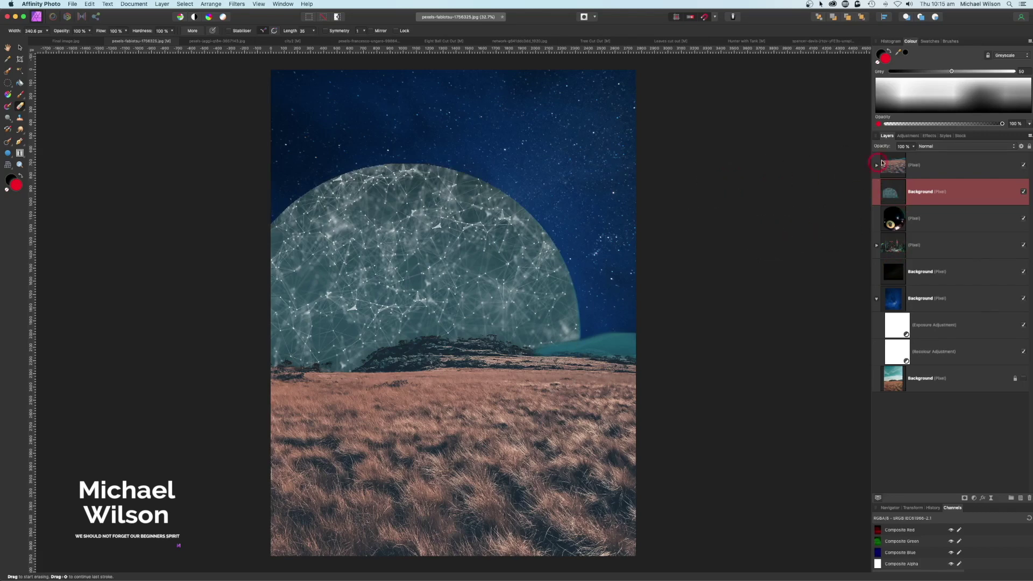
- Set the network texture layer's blend mode to Screen and smudge the texture along the dome's upper-left edge
{"action": "left_click", "coordinate": [933, 147]}
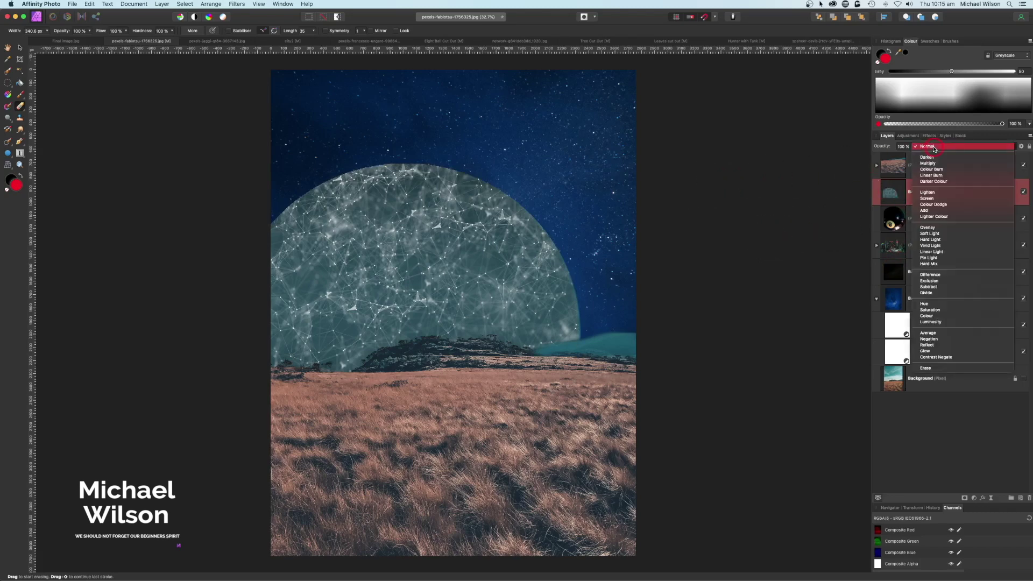
{"action": "left_click", "coordinate": [929, 199]}
{"action": "key", "text": "r"}
{"action": "left_click", "coordinate": [914, 195]}
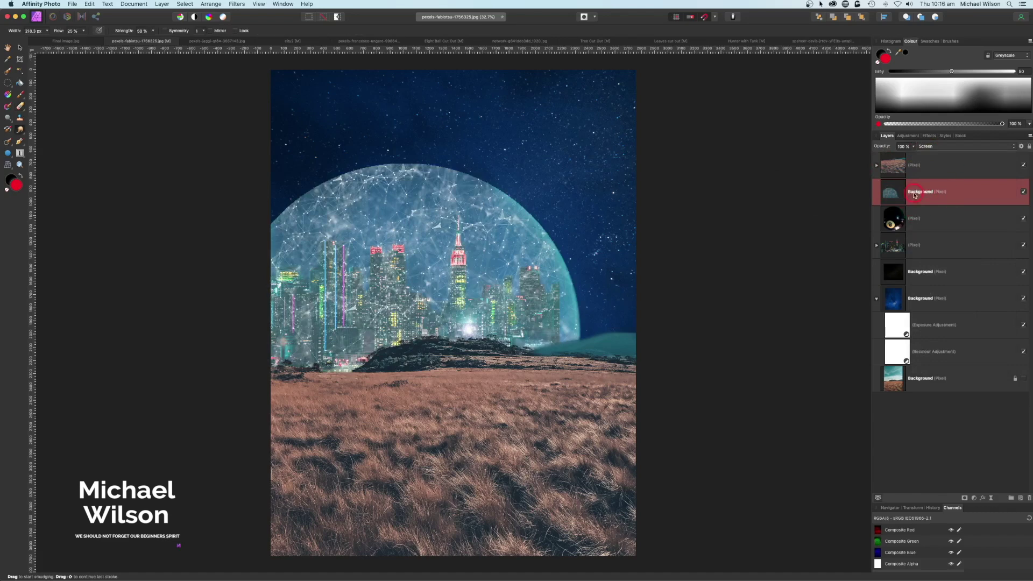
{"action": "left_click", "coordinate": [21, 129]}
{"action": "mouse_move", "coordinate": [306, 193]}
{"action": "left_mouse_down"}
{"action": "mouse_move", "coordinate": [273, 225]}
{"action": "mouse_move", "coordinate": [352, 171]}
{"action": "mouse_move", "coordinate": [455, 170]}
{"action": "mouse_move", "coordinate": [527, 209]}
{"action": "mouse_move", "coordinate": [560, 255]}
{"action": "mouse_move", "coordinate": [549, 232]}
{"action": "mouse_move", "coordinate": [580, 305]}
{"action": "mouse_move", "coordinate": [356, 170]}
{"action": "left_mouse_up"}
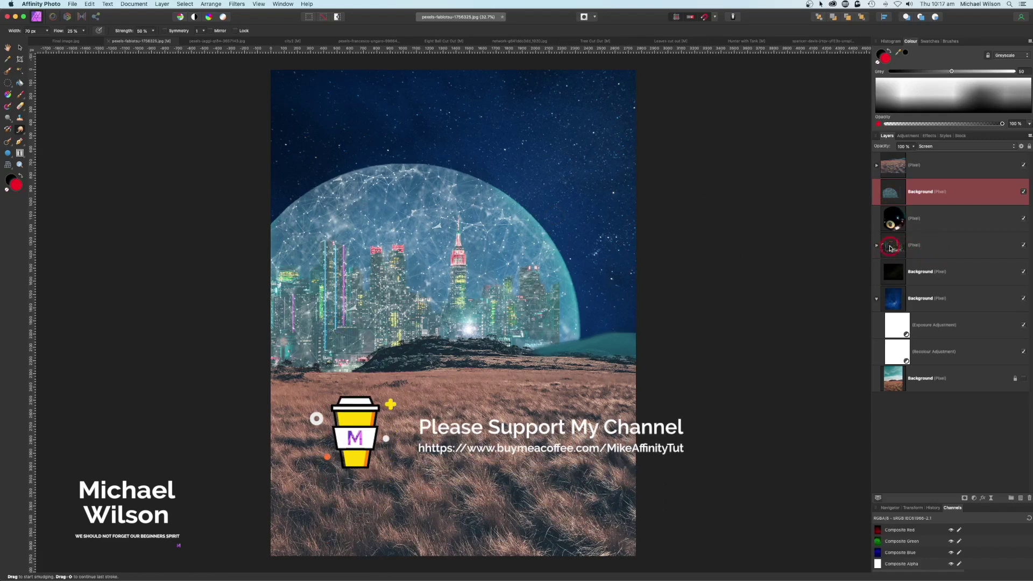
- Add a new pixel layer directly above the city skyline layer and set its blend mode to Overlay
{"action": "left_click", "coordinate": [946, 249]}
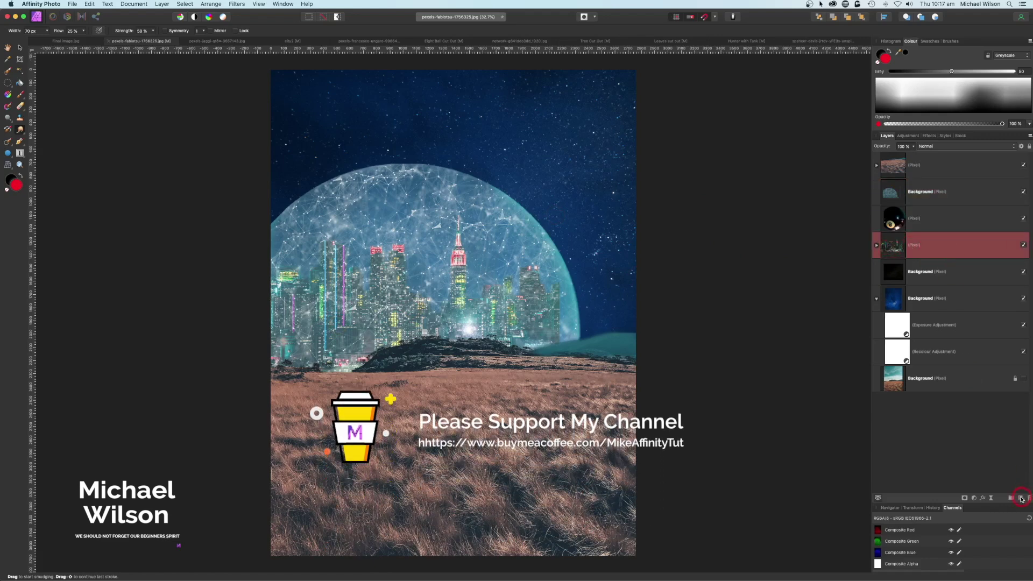
{"action": "left_click", "coordinate": [1021, 498]}
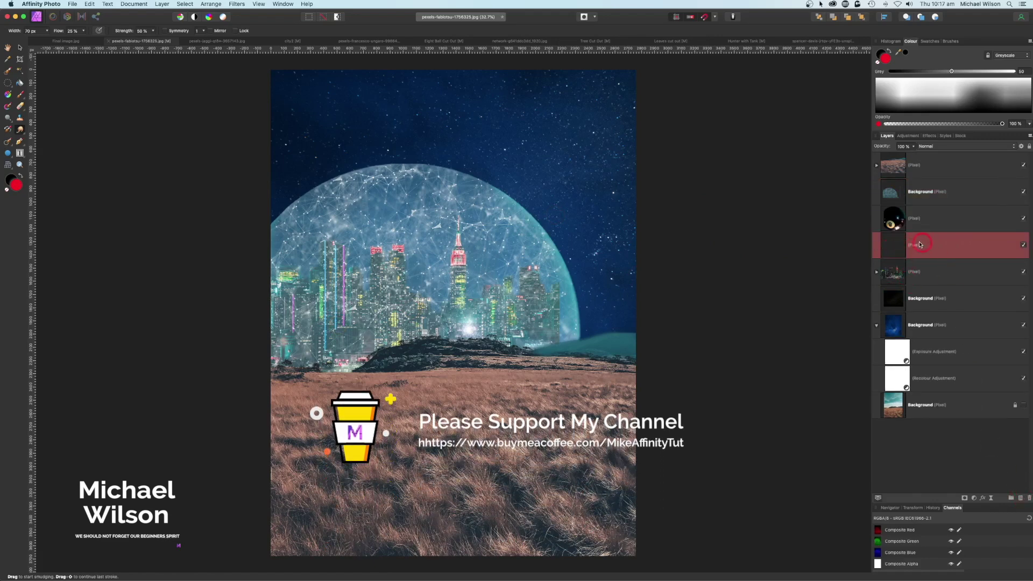
{"action": "left_click", "coordinate": [936, 146]}
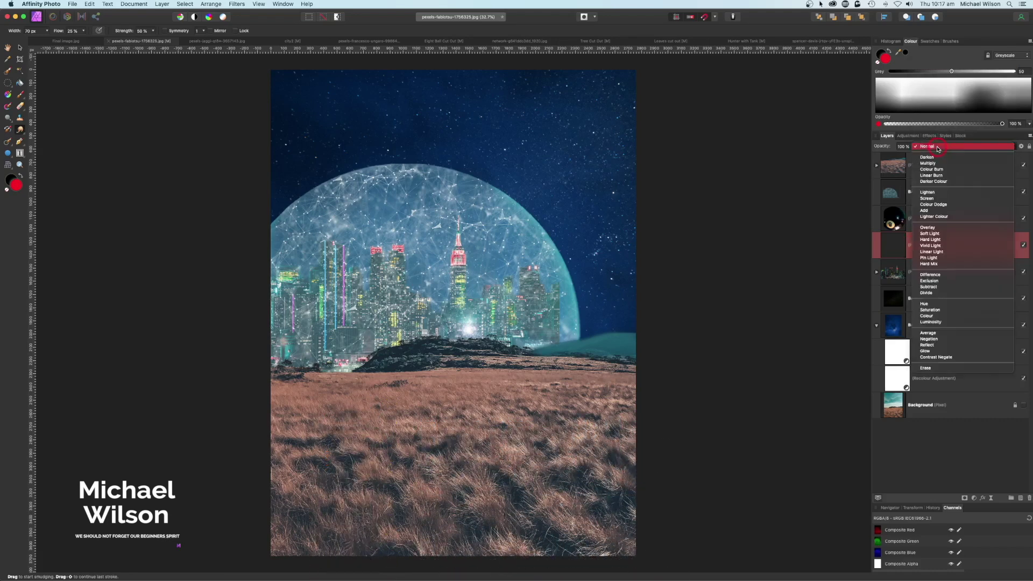
{"action": "left_click", "coordinate": [931, 228]}
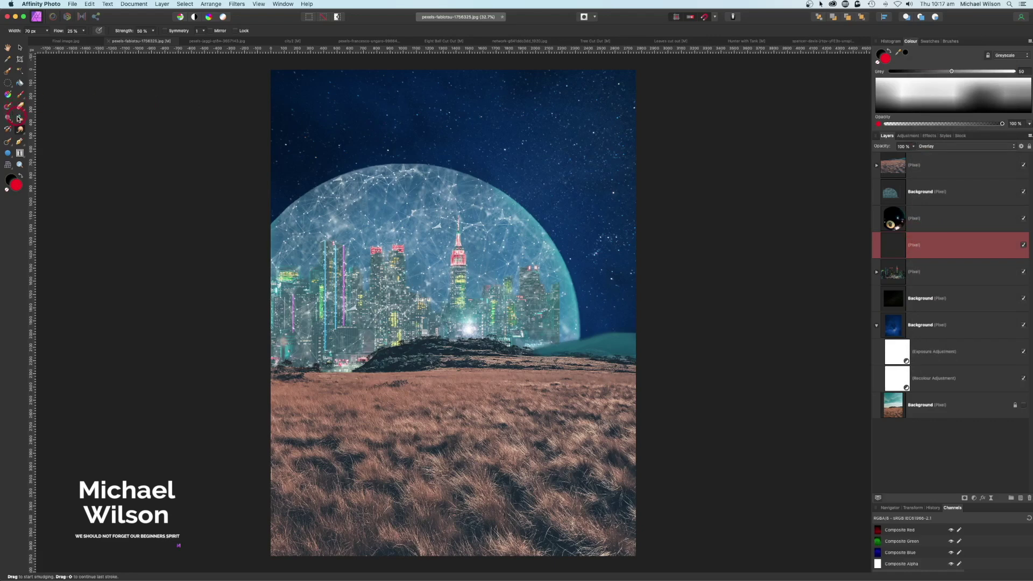
- Prepare a soft 256 px Basic paint brush with a light green colour
{"action": "left_click", "coordinate": [22, 97]}
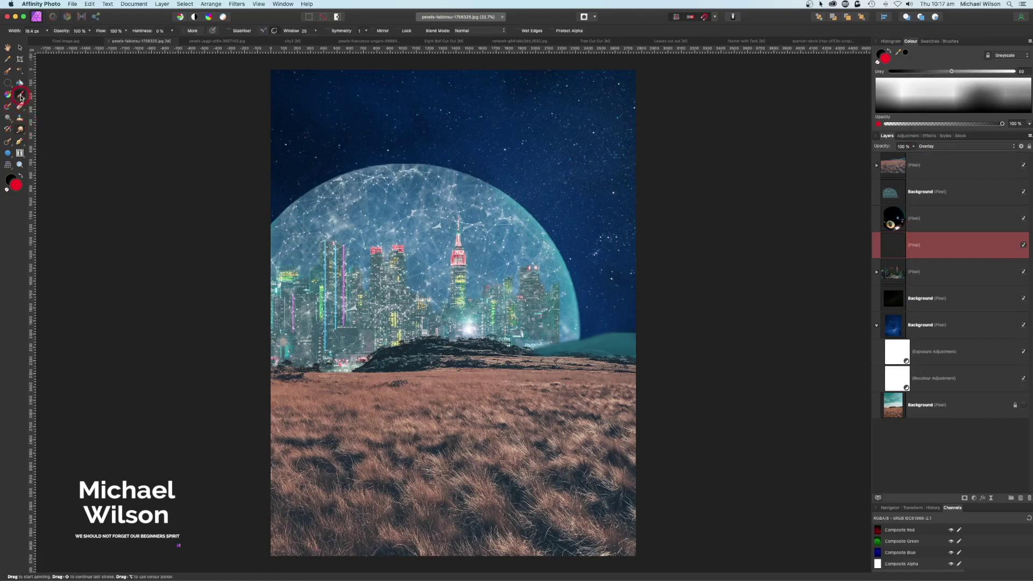
{"action": "left_click", "coordinate": [949, 41]}
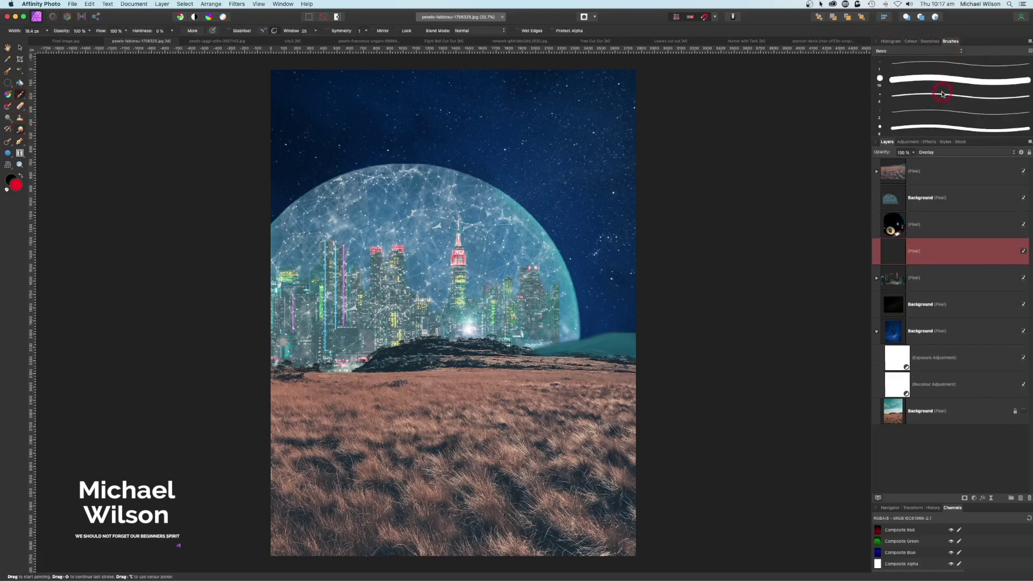
{"action": "left_click", "coordinate": [915, 112]}
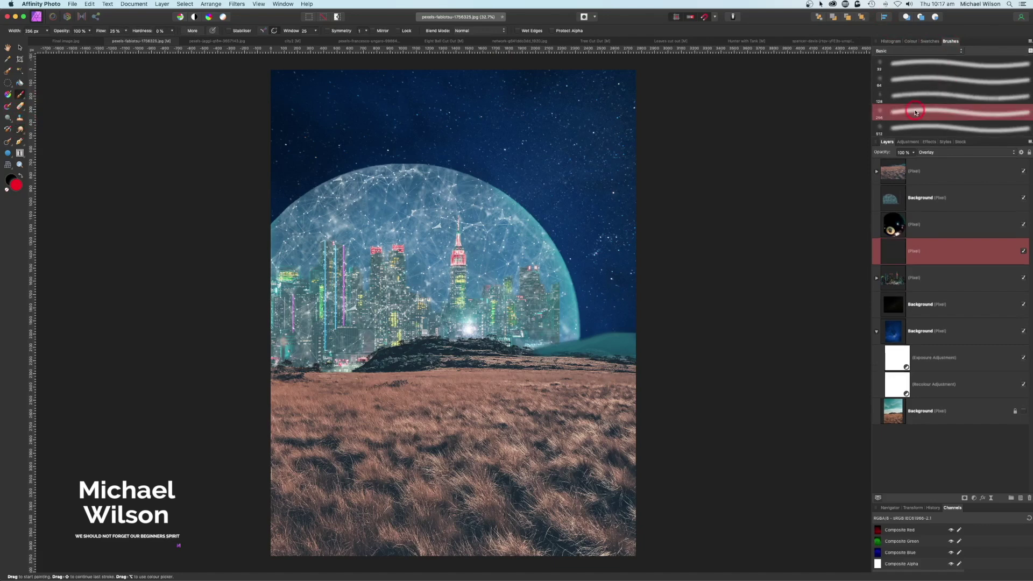
{"action": "left_click", "coordinate": [911, 41]}
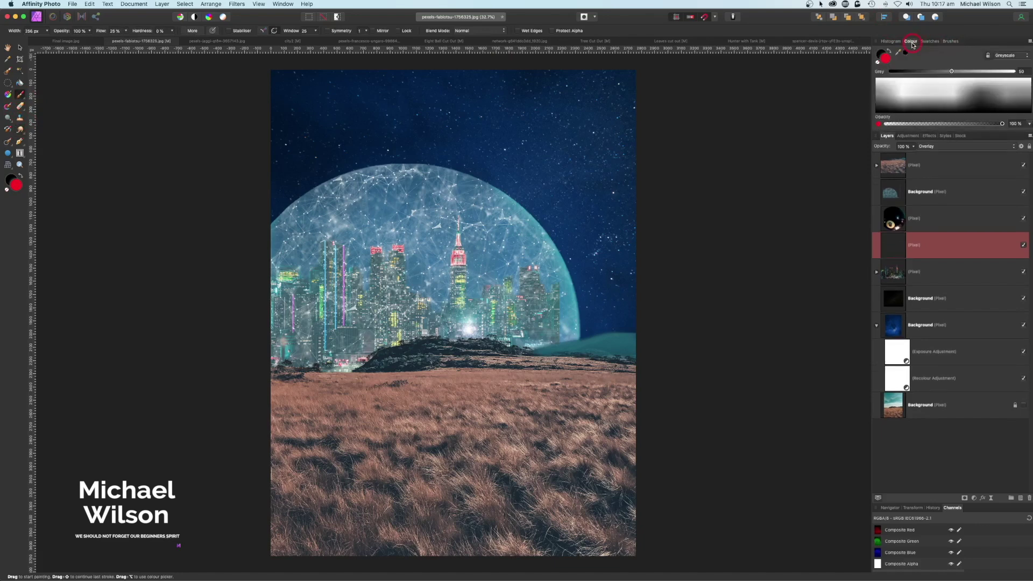
{"action": "double_click", "coordinate": [885, 60]}
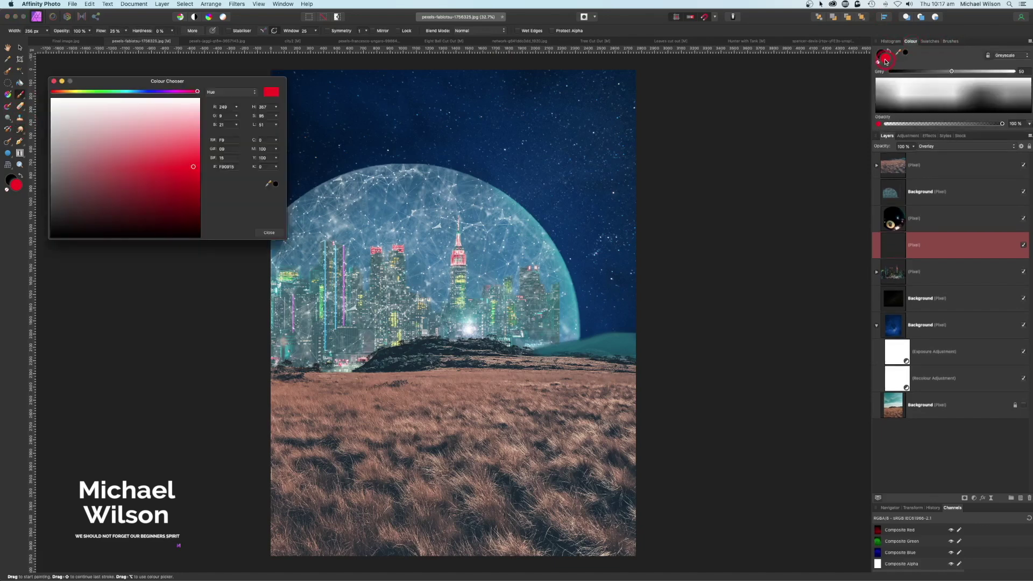
{"action": "left_click", "coordinate": [99, 91]}
{"action": "left_click", "coordinate": [193, 141]}
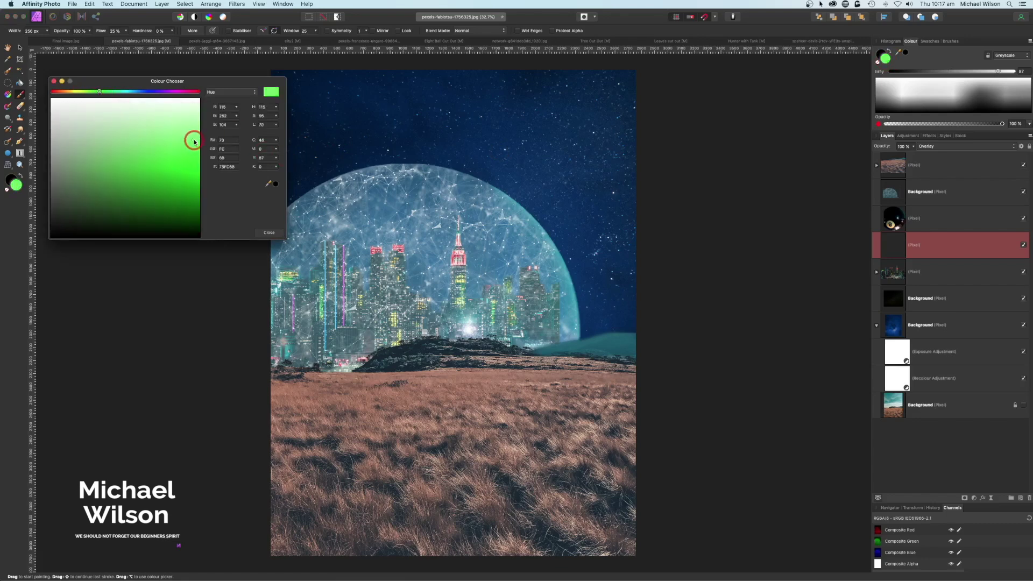
{"action": "left_click", "coordinate": [54, 81]}
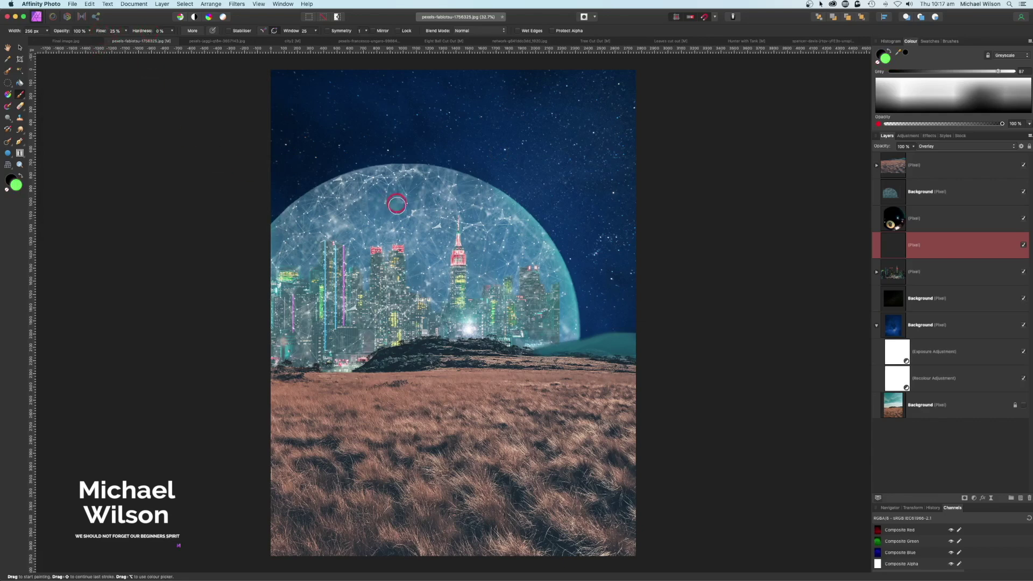
- Move the Overlay layer below the city skyline and paint a light green glow inside the dome with a brush about 1369 px wide
{"action": "left_click_drag", "start_coordinate": [399, 210], "coordinate": [445, 210]}
{"action": "left_click_drag", "start_coordinate": [936, 251], "coordinate": [897, 283]}
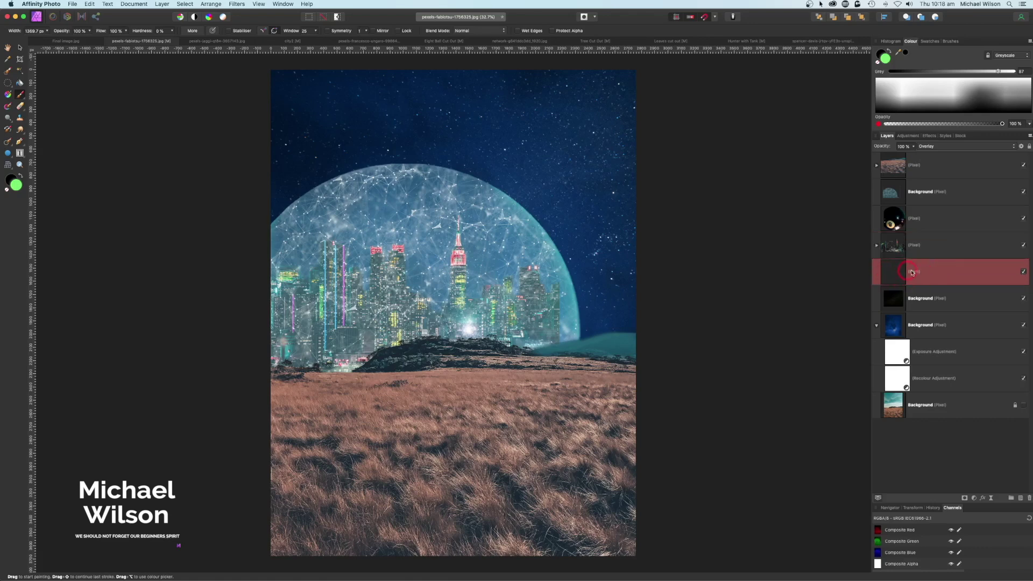
{"action": "mouse_move", "coordinate": [484, 261]}
{"action": "left_mouse_down"}
{"action": "mouse_move", "coordinate": [471, 249]}
{"action": "mouse_move", "coordinate": [395, 245]}
{"action": "mouse_move", "coordinate": [344, 250]}
{"action": "mouse_move", "coordinate": [301, 272]}
{"action": "mouse_move", "coordinate": [370, 246]}
{"action": "left_mouse_up"}
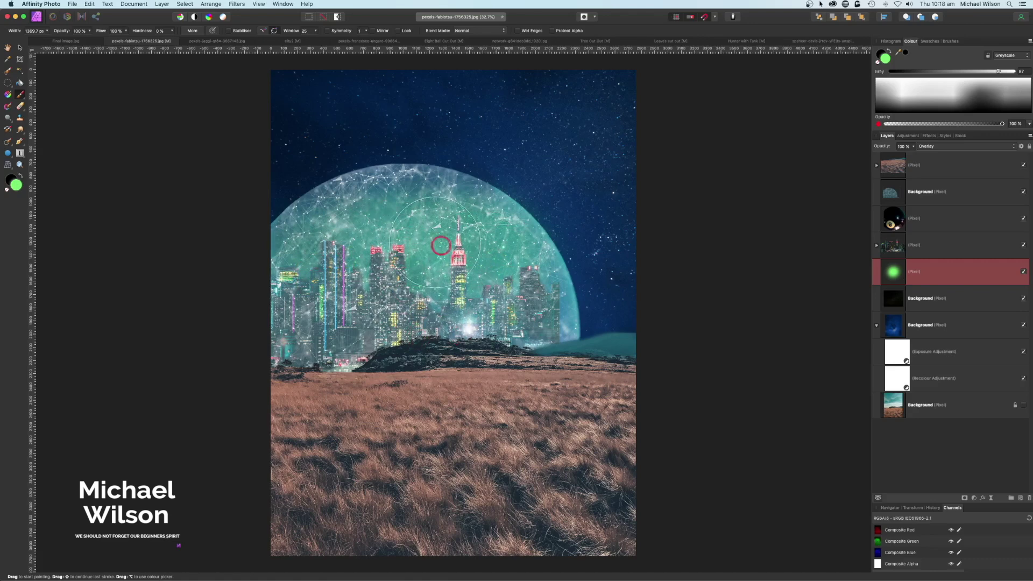
- Change the brush colour to a more saturated green and paint over the glow behind the city buildings
{"action": "double_click", "coordinate": [887, 62]}
{"action": "left_click", "coordinate": [197, 169]}
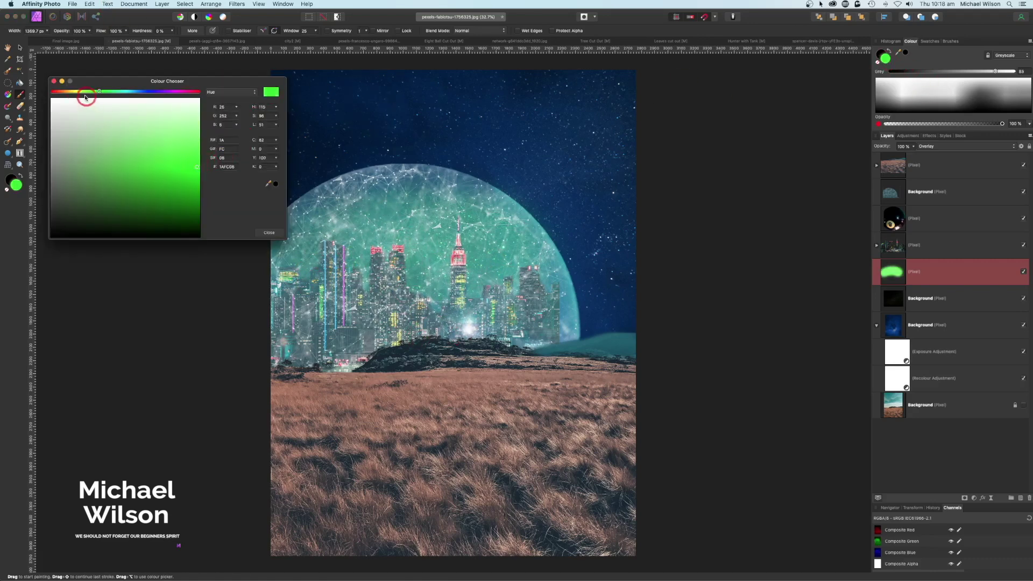
{"action": "left_click", "coordinate": [53, 81]}
{"action": "mouse_move", "coordinate": [411, 272]}
{"action": "left_mouse_down"}
{"action": "mouse_move", "coordinate": [517, 271]}
{"action": "mouse_move", "coordinate": [384, 250]}
{"action": "mouse_move", "coordinate": [320, 258]}
{"action": "mouse_move", "coordinate": [304, 273]}
{"action": "mouse_move", "coordinate": [550, 281]}
{"action": "mouse_move", "coordinate": [556, 306]}
{"action": "left_mouse_up"}
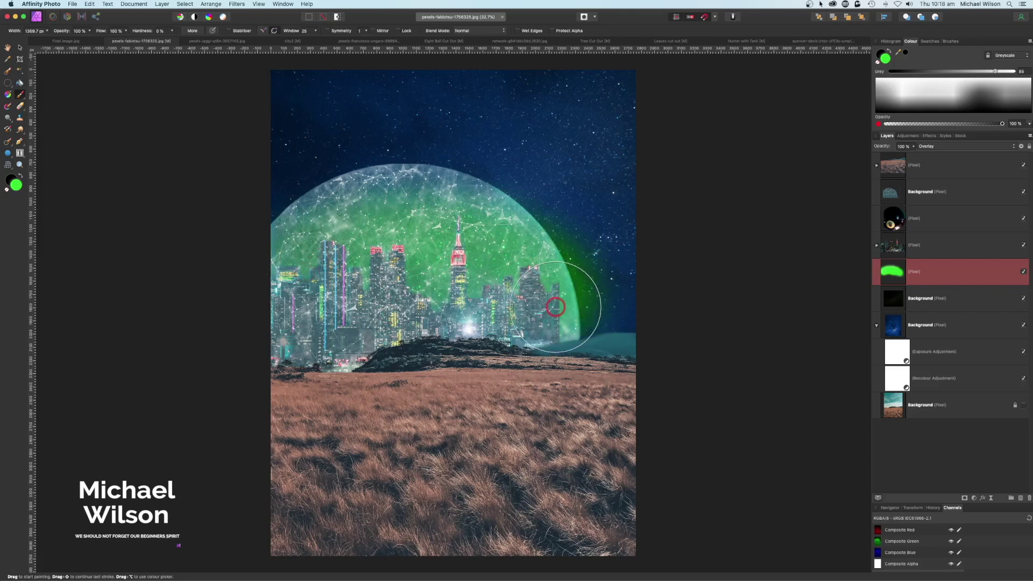
- Undo the last green stroke and fill in the glow inside the dome's right side with a brush reduced to about 373 px
{"action": "key", "text": "super+z"}
{"action": "key", "text": "bracketleft"}
{"action": "key", "text": "bracketleft"}
{"action": "key", "text": "bracketleft"}
{"action": "key", "text": "bracketleft"}
{"action": "key", "text": "bracketleft"}
{"action": "key", "text": "bracketleft"}
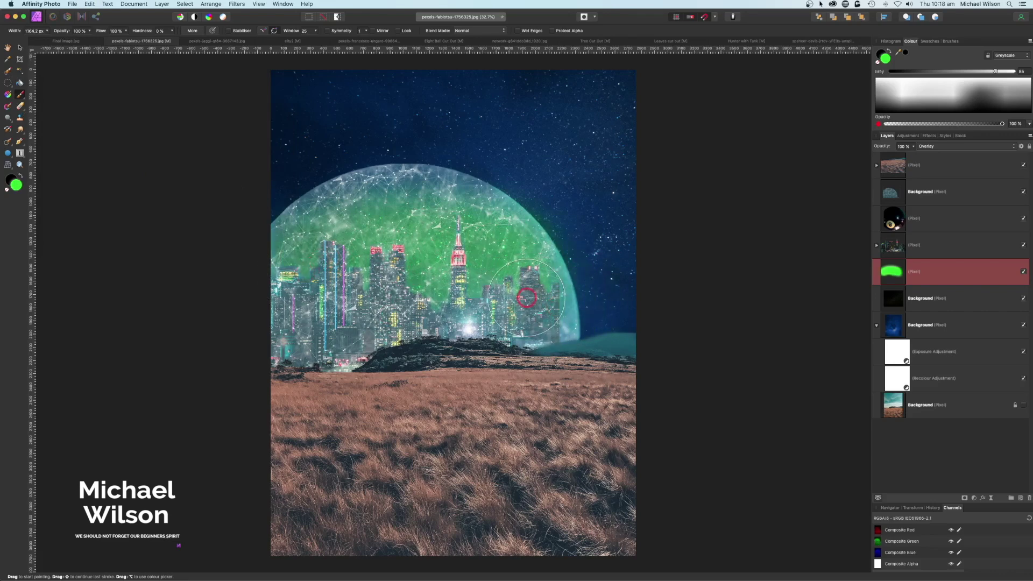
{"action": "key", "text": "bracketleft"}
{"action": "key", "text": "bracketleft"}
{"action": "key", "text": "bracketleft"}
{"action": "key", "text": "bracketleft"}
{"action": "key", "text": "bracketleft"}
{"action": "key", "text": "bracketleft"}
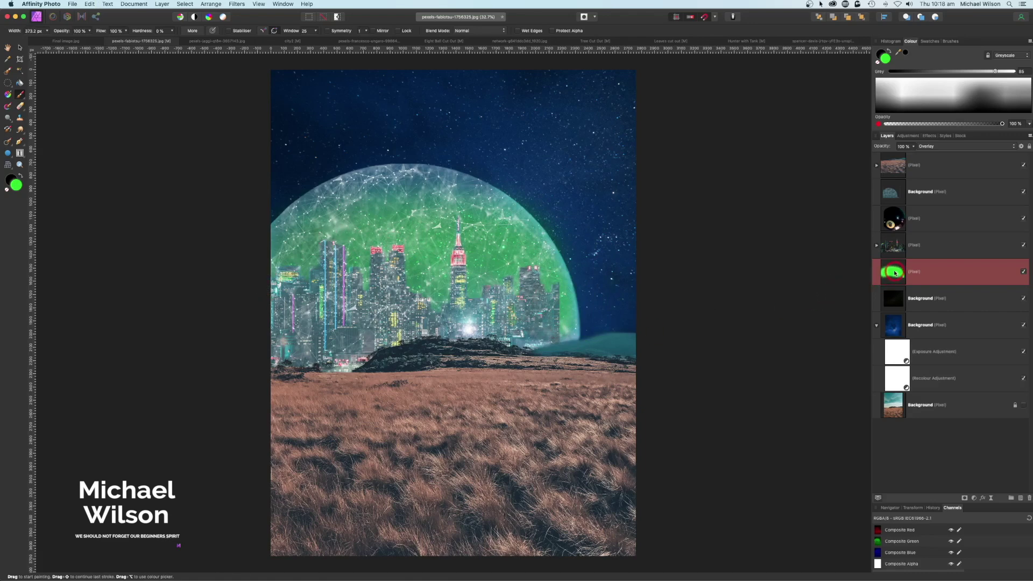
- Duplicate the green glow layer, place the copy at the top of the layer stack and move it down over the grass
{"action": "key", "text": "super+j"}
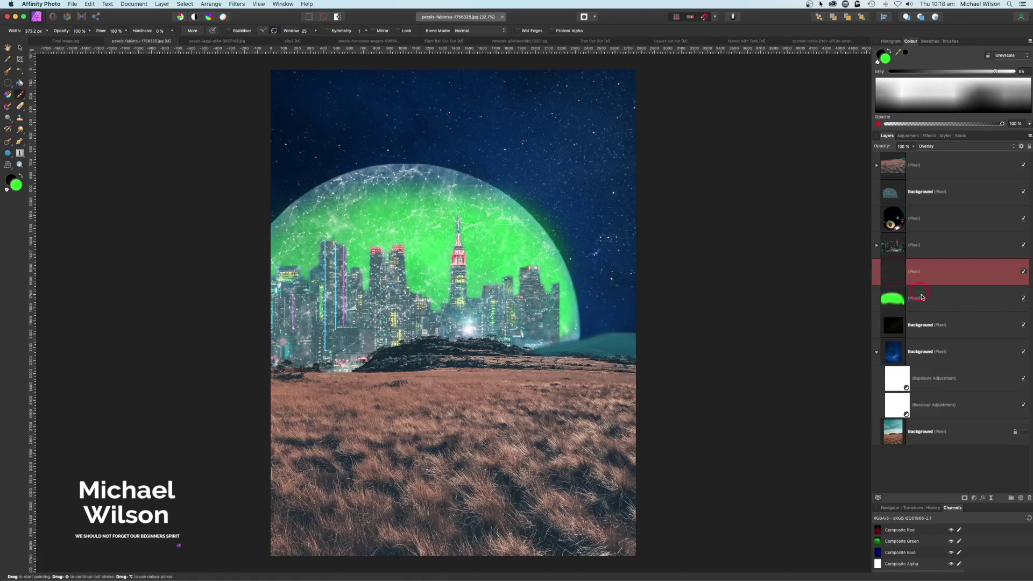
{"action": "left_click", "coordinate": [924, 299]}
{"action": "left_click_drag", "start_coordinate": [935, 273], "coordinate": [921, 160]}
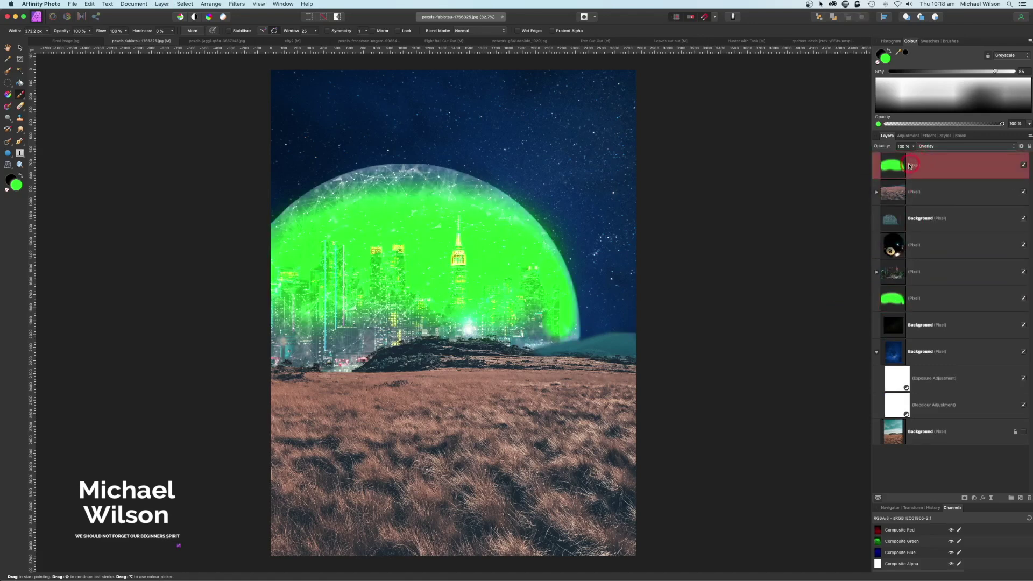
{"action": "left_click", "coordinate": [20, 49]}
{"action": "left_click_drag", "start_coordinate": [417, 306], "coordinate": [458, 347]}
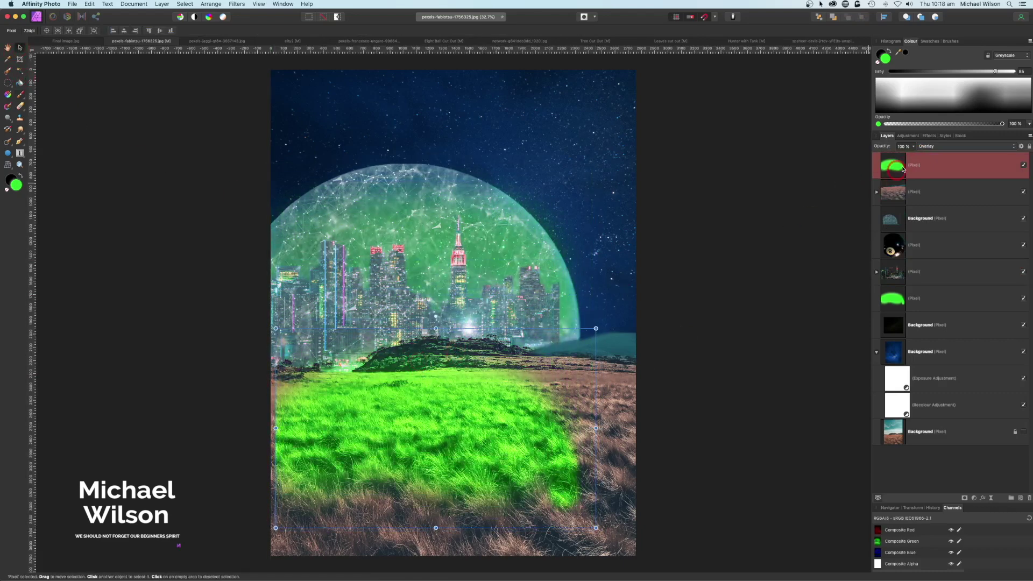
- Set the duplicated glow layer's blend mode to Soft Light and reduce its opacity to about 53%
{"action": "left_click", "coordinate": [932, 147]}
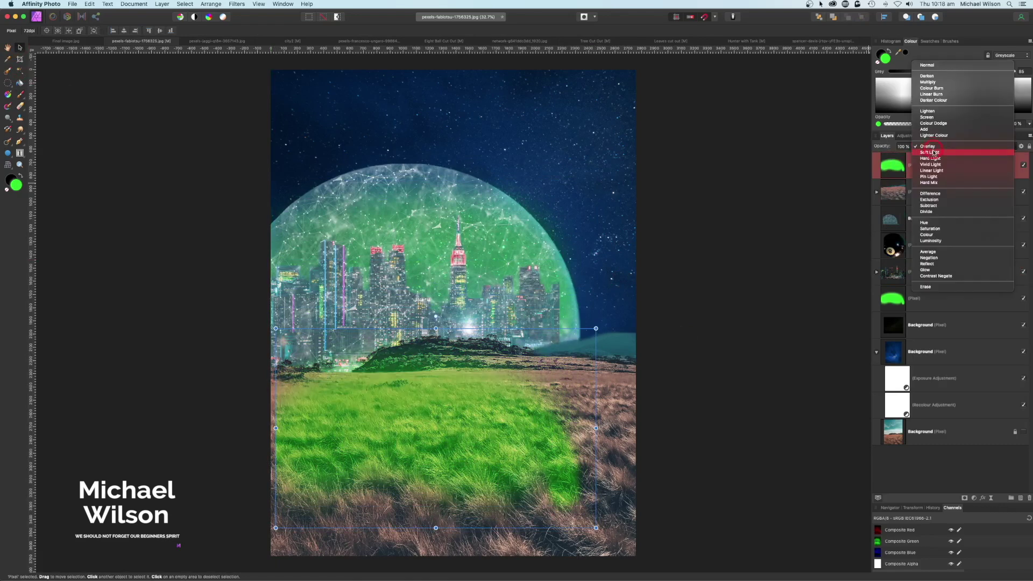
{"action": "left_click", "coordinate": [934, 153]}
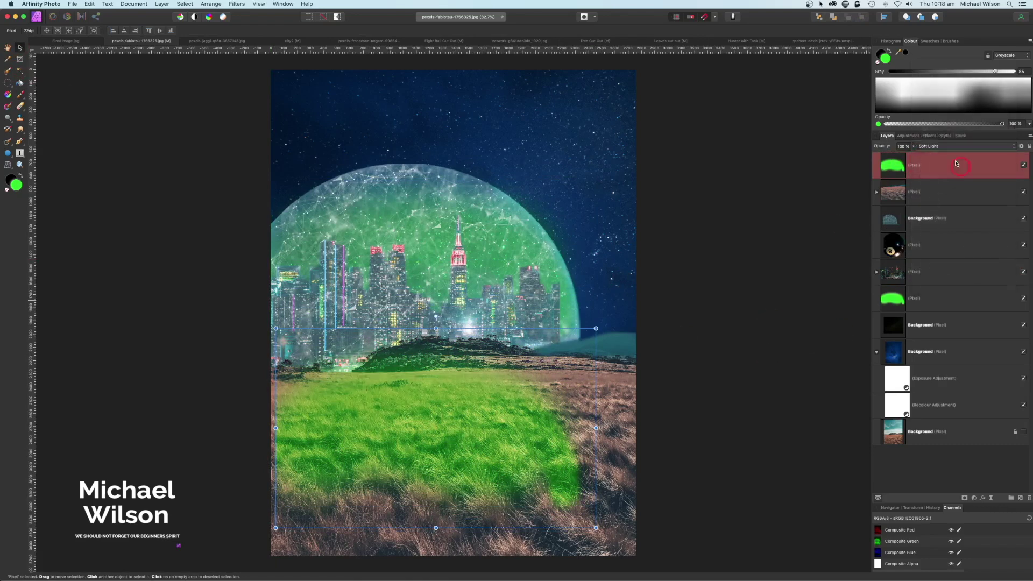
{"action": "left_click", "coordinate": [914, 150]}
{"action": "left_click_drag", "start_coordinate": [913, 155], "coordinate": [882, 157]}
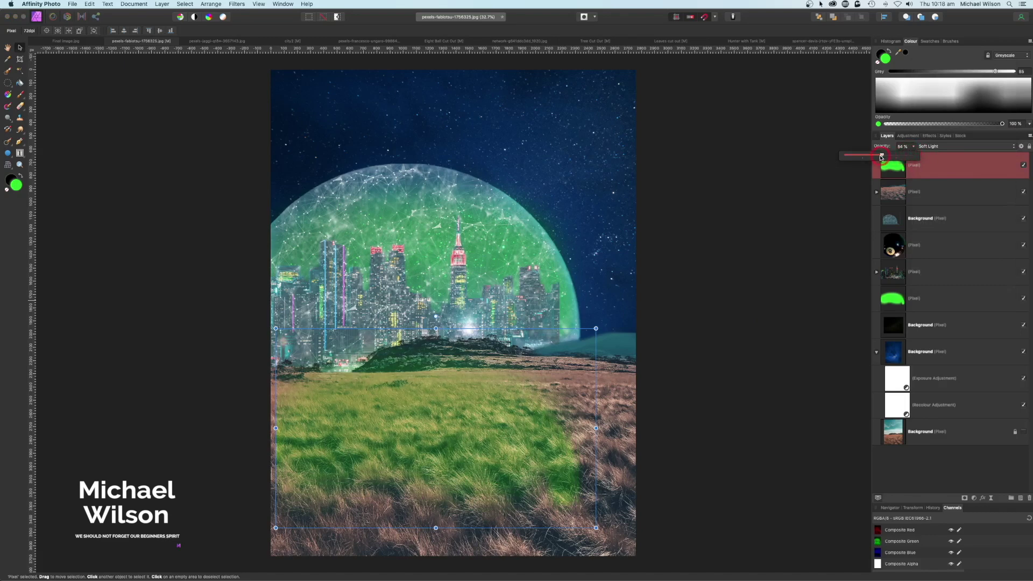
- Stretch the grass glow layer beyond both side edges of the image and nudge it slightly downward
{"action": "left_click_drag", "start_coordinate": [596, 428], "coordinate": [687, 427]}
{"action": "left_click_drag", "start_coordinate": [276, 427], "coordinate": [221, 428]}
{"action": "left_click_drag", "start_coordinate": [391, 438], "coordinate": [392, 444]}
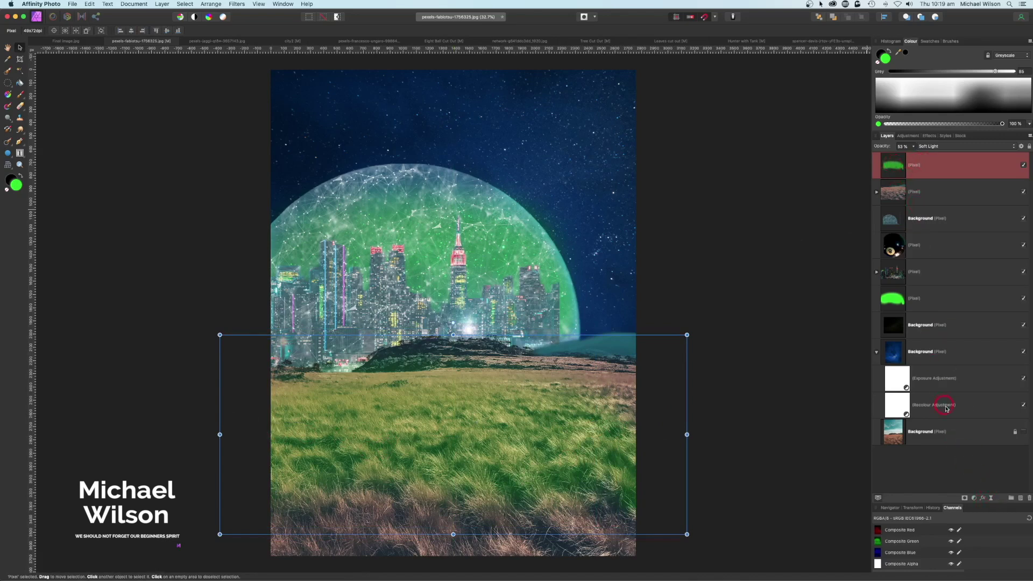
- Add a live Gaussian Blur with a 100 px radius to the green grass glow layer
{"action": "left_click", "coordinate": [992, 498]}
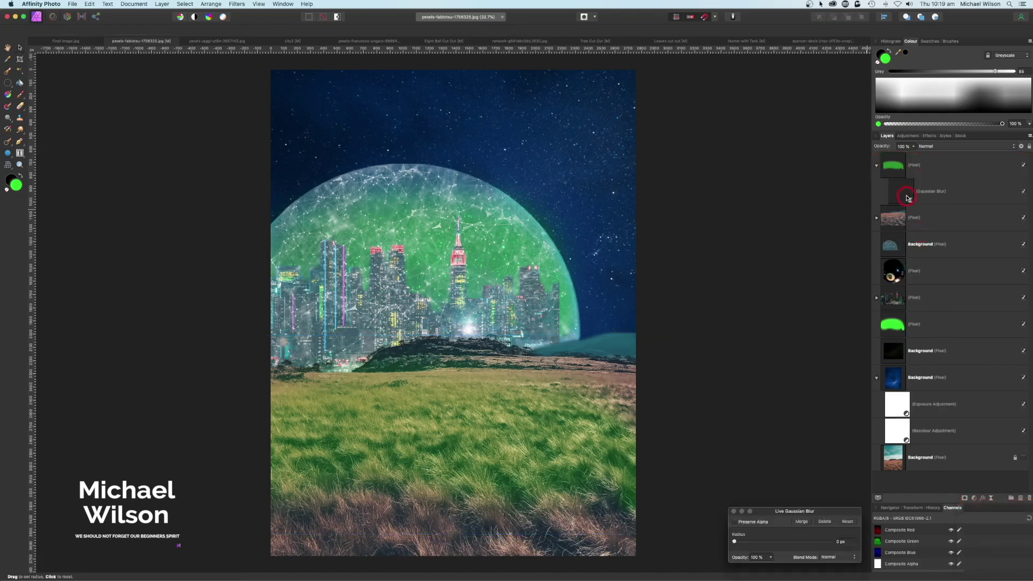
{"action": "left_click", "coordinate": [907, 197]}
{"action": "left_click_drag", "start_coordinate": [735, 543], "coordinate": [847, 551]}
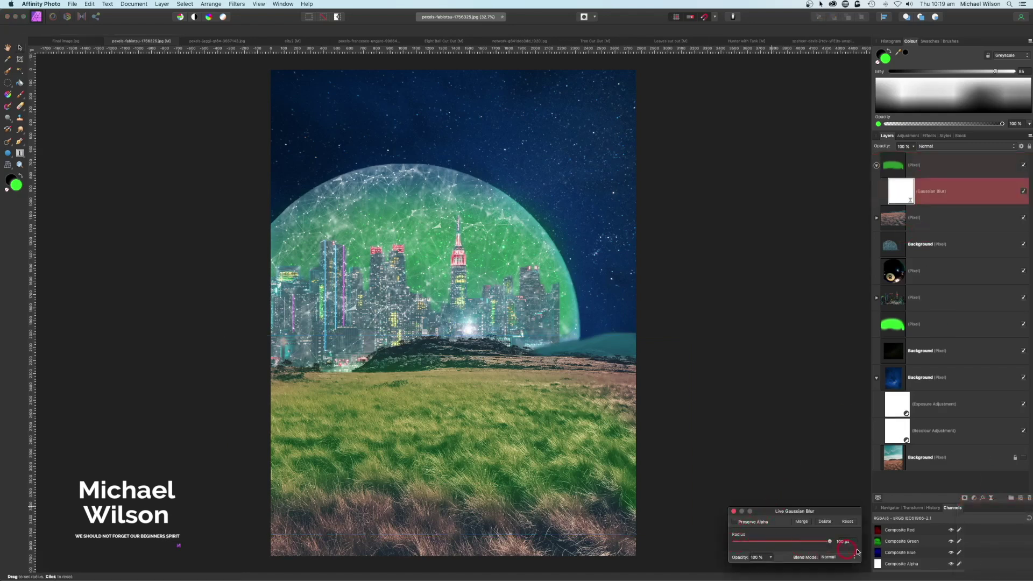
{"action": "left_click", "coordinate": [735, 512]}
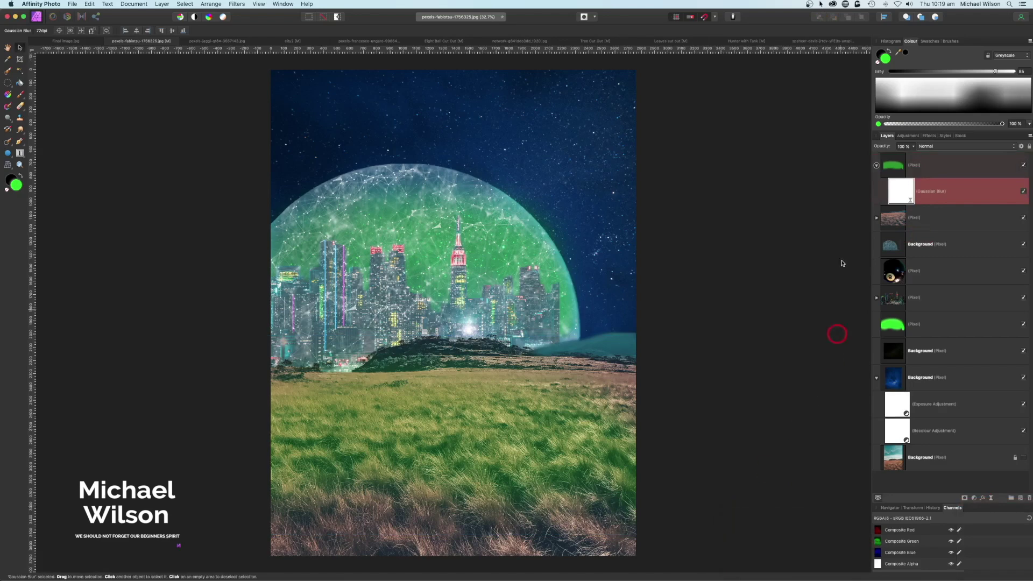
{"action": "left_click", "coordinate": [879, 193]}
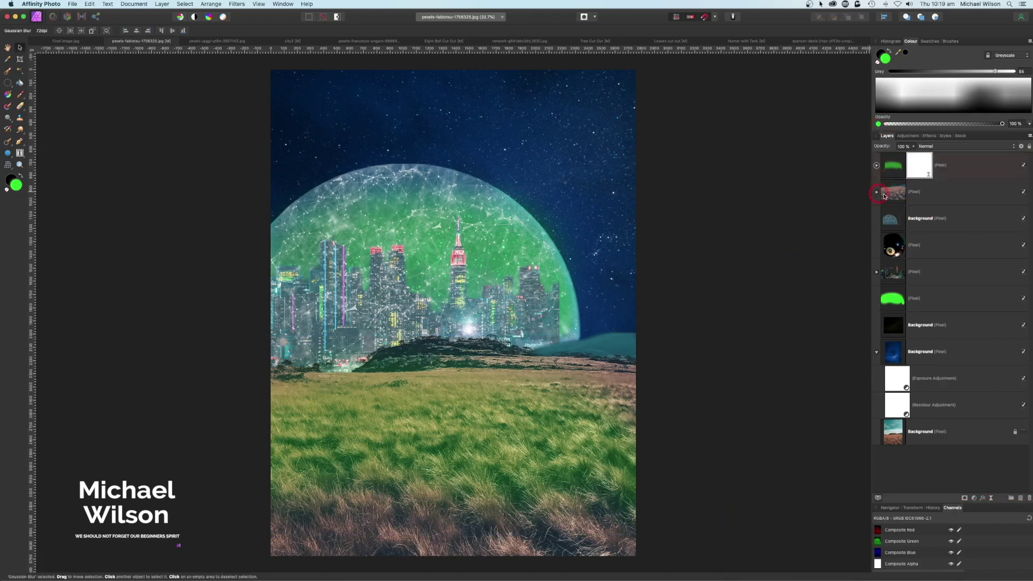
- Add an Exposure adjustment nested inside the grass field layer and lower the exposure until the grass is nearly black
{"action": "left_click", "coordinate": [920, 191]}
{"action": "left_click", "coordinate": [876, 191]}
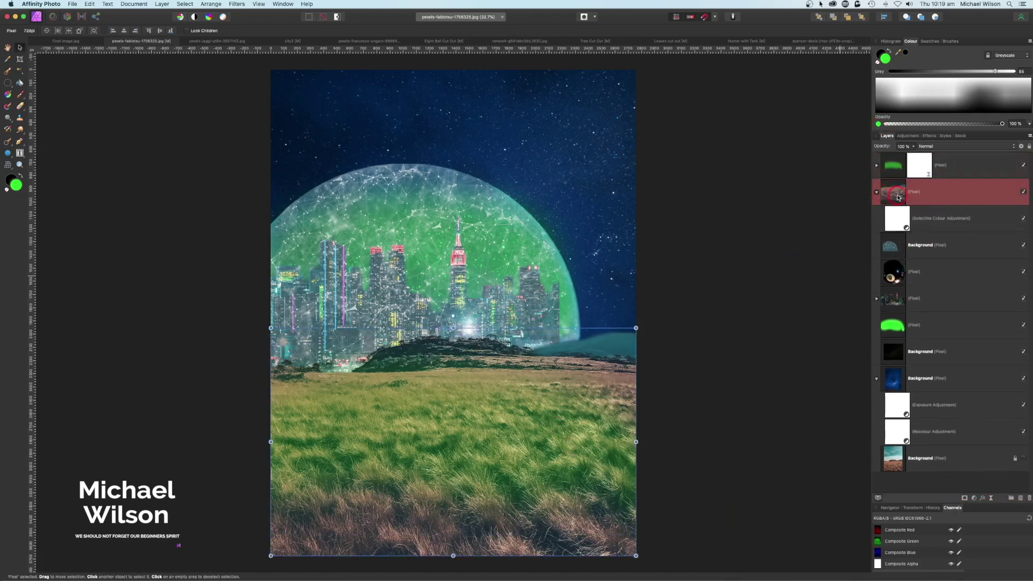
{"action": "left_click", "coordinate": [974, 499]}
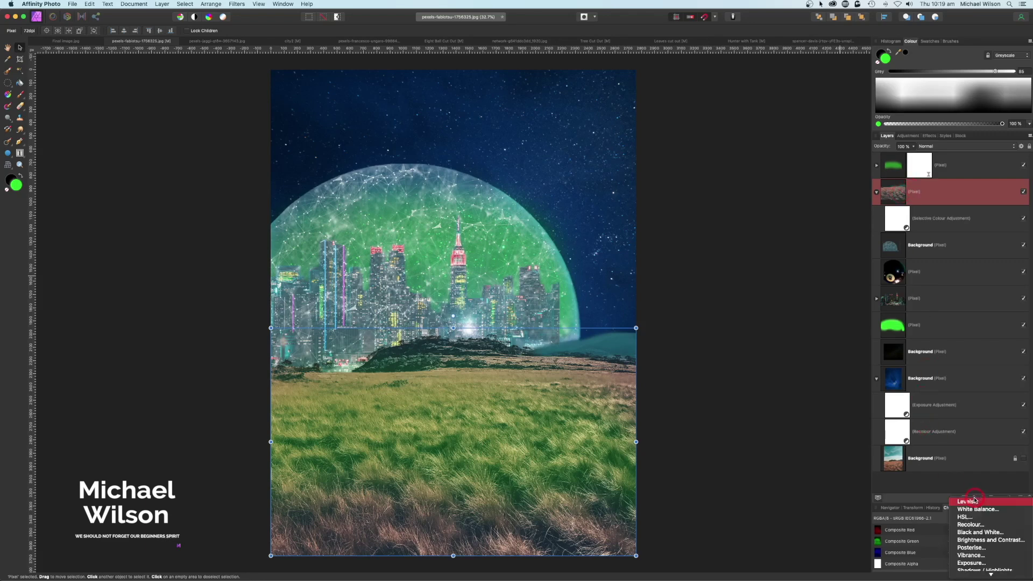
{"action": "left_click", "coordinate": [977, 563]}
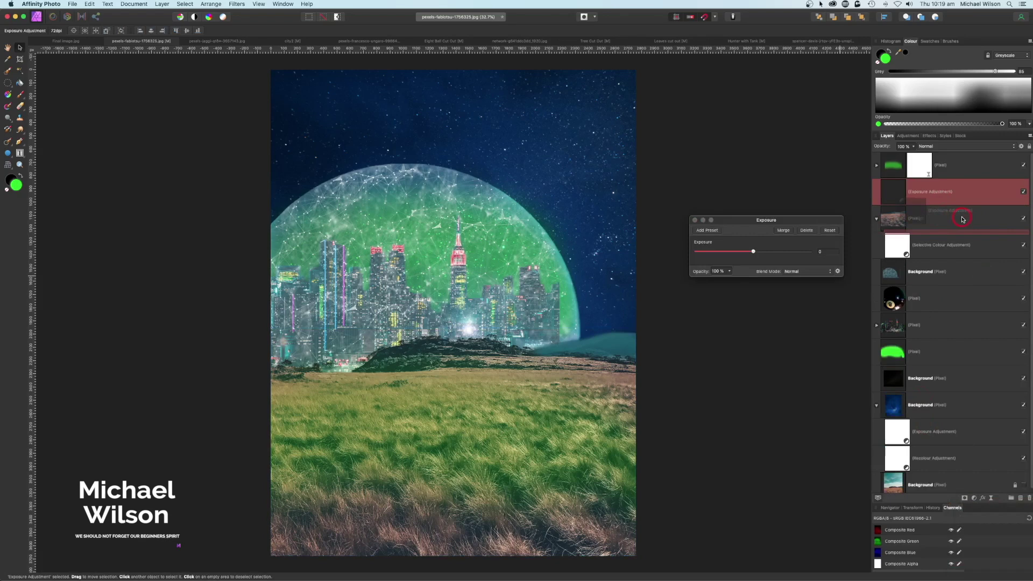
{"action": "left_click_drag", "start_coordinate": [833, 221], "coordinate": [825, 168]}
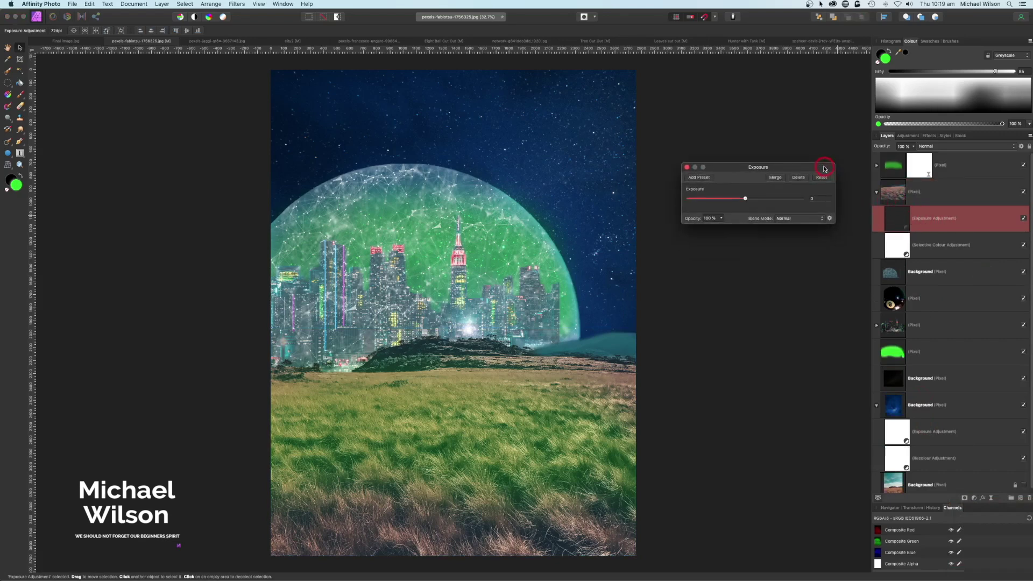
{"action": "left_click_drag", "start_coordinate": [739, 200], "coordinate": [707, 200]}
{"action": "left_click", "coordinate": [685, 170]}
{"action": "left_click", "coordinate": [893, 218]}
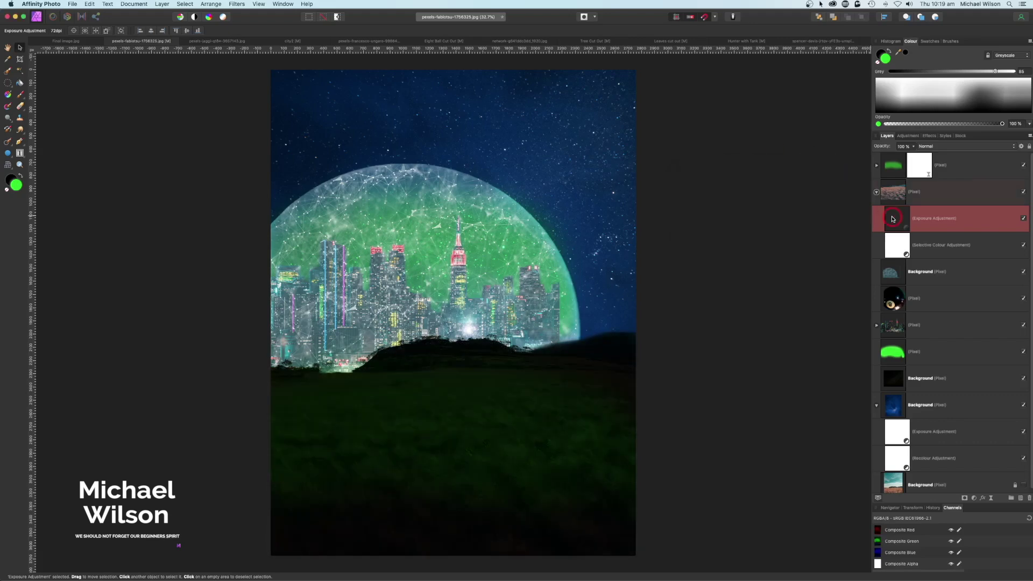
- Invert the mask of the grass Exposure adjustment and enlarge the paint brush to about 1313 px
{"action": "scroll", "coordinate": [892, 218], "scroll_direction": "down", "scroll_amount": 1}
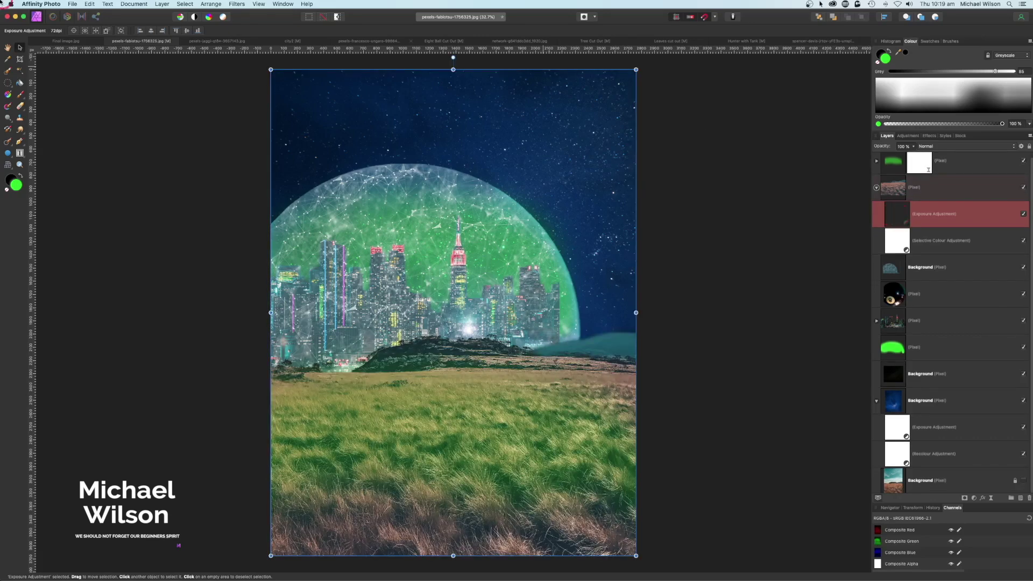
{"action": "left_click", "coordinate": [20, 95]}
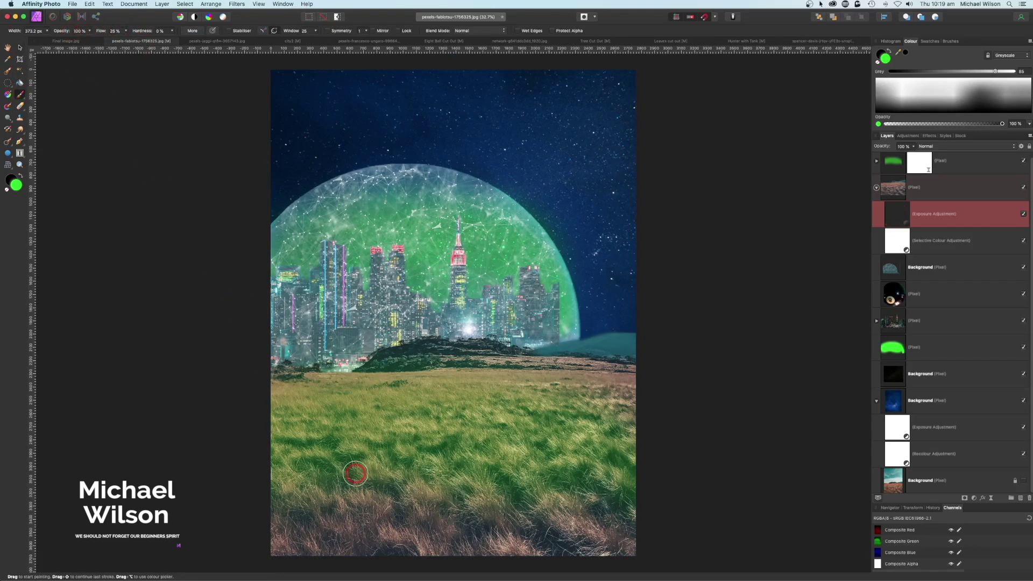
{"action": "key", "text": "bracketright"}
{"action": "key", "text": "bracketright"}
{"action": "key", "text": "bracketright"}
{"action": "key", "text": "bracketright"}
{"action": "key", "text": "bracketright"}
{"action": "key", "text": "bracketright"}
{"action": "key", "text": "bracketright"}
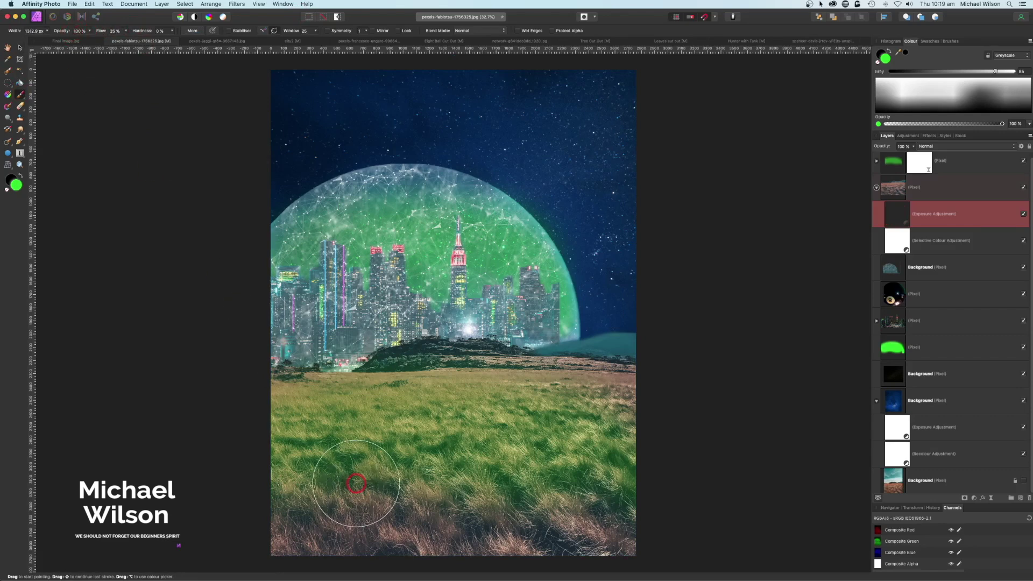
{"action": "key", "text": "super+i"}
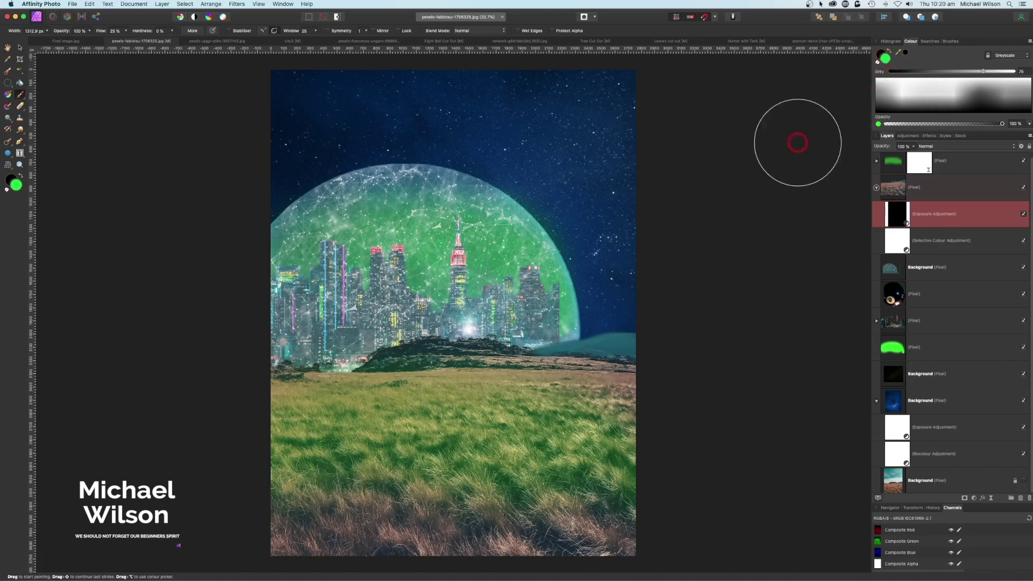
- Darken the lower grass by painting white on the Exposure mask with a brush about 1736 px wide at 11% flow
{"action": "key", "text": "d"}
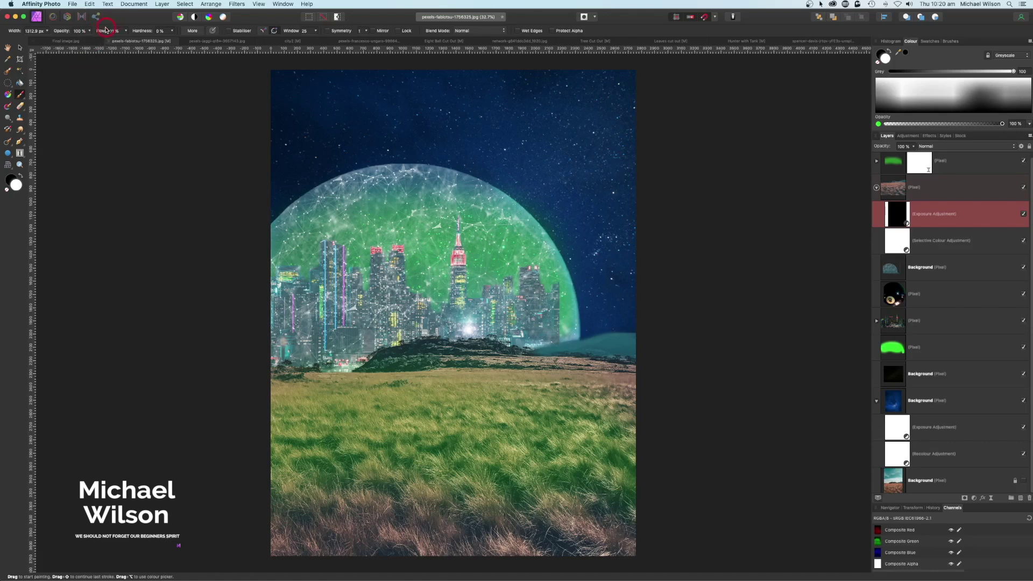
{"action": "key", "text": "bracketright"}
{"action": "key", "text": "bracketright"}
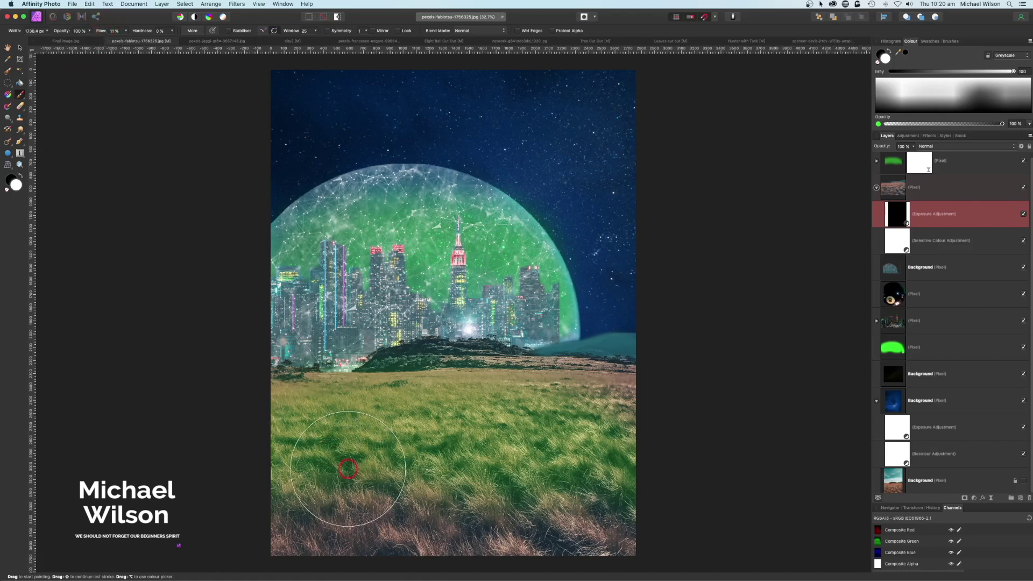
{"action": "mouse_move", "coordinate": [279, 483]}
{"action": "left_mouse_down"}
{"action": "mouse_move", "coordinate": [333, 548]}
{"action": "mouse_move", "coordinate": [410, 543]}
{"action": "mouse_move", "coordinate": [376, 514]}
{"action": "mouse_move", "coordinate": [476, 533]}
{"action": "mouse_move", "coordinate": [587, 528]}
{"action": "mouse_move", "coordinate": [628, 493]}
{"action": "mouse_move", "coordinate": [550, 469]}
{"action": "mouse_move", "coordinate": [354, 468]}
{"action": "mouse_move", "coordinate": [271, 440]}
{"action": "mouse_move", "coordinate": [285, 488]}
{"action": "mouse_move", "coordinate": [340, 548]}
{"action": "mouse_move", "coordinate": [333, 509]}
{"action": "mouse_move", "coordinate": [566, 485]}
{"action": "mouse_move", "coordinate": [646, 459]}
{"action": "mouse_move", "coordinate": [644, 474]}
{"action": "mouse_move", "coordinate": [543, 559]}
{"action": "mouse_move", "coordinate": [297, 556]}
{"action": "mouse_move", "coordinate": [666, 543]}
{"action": "mouse_move", "coordinate": [693, 418]}
{"action": "mouse_move", "coordinate": [429, 463]}
{"action": "mouse_move", "coordinate": [288, 452]}
{"action": "mouse_move", "coordinate": [236, 478]}
{"action": "mouse_move", "coordinate": [234, 545]}
{"action": "mouse_move", "coordinate": [538, 554]}
{"action": "left_mouse_up"}
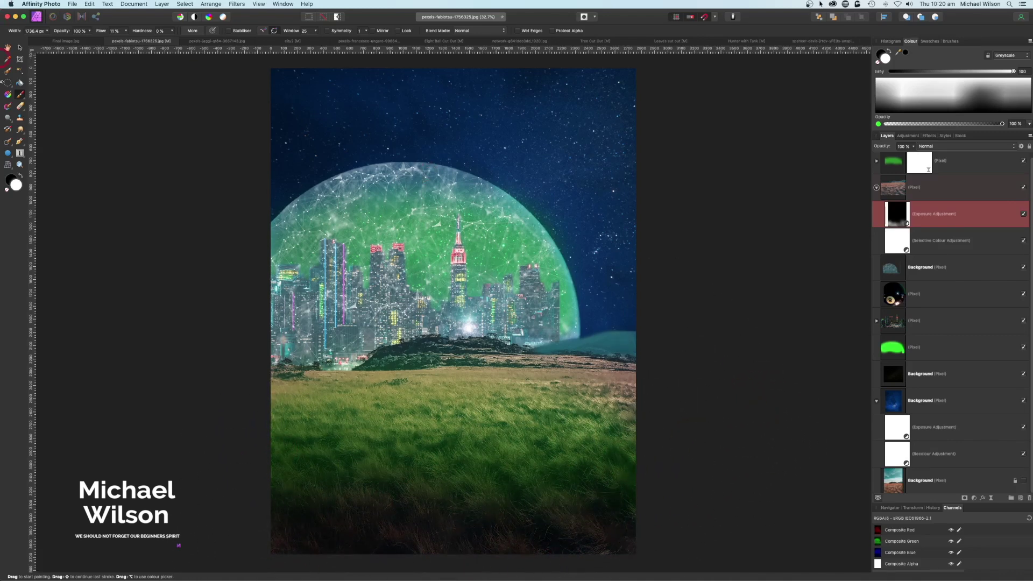
{"action": "scroll", "coordinate": [721, 251], "scroll_direction": "up", "scroll_amount": 2}
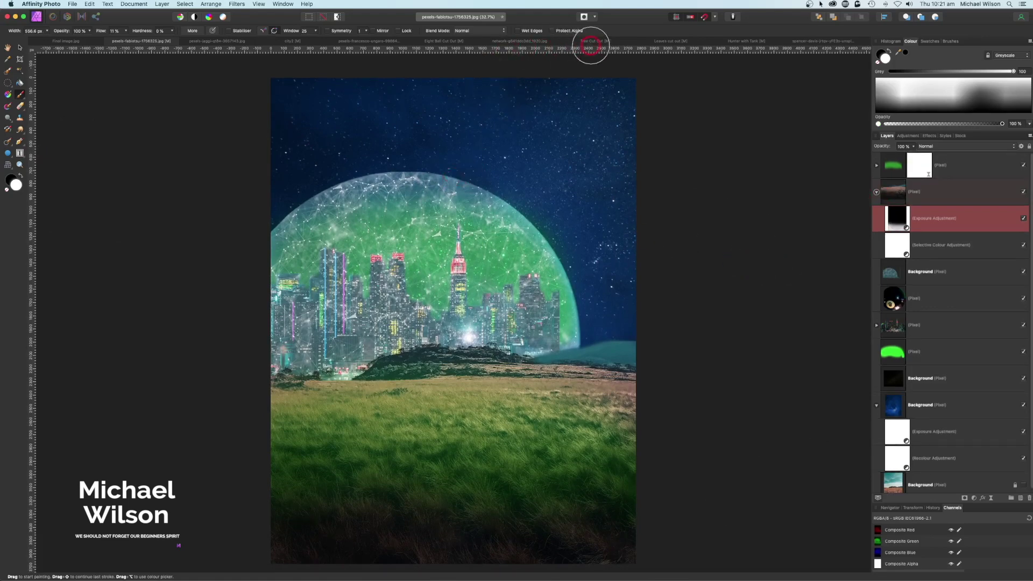
- Hide the background in the Tree Cut Out document, then copy the tree and paste it above the grass glow layer in the composite
{"action": "left_click", "coordinate": [591, 42]}
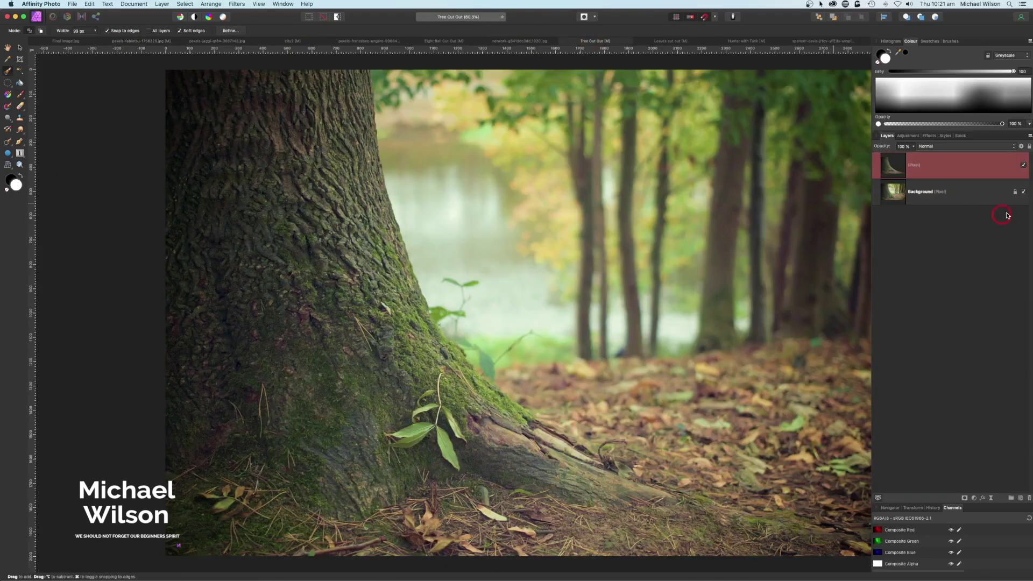
{"action": "left_click", "coordinate": [1024, 194]}
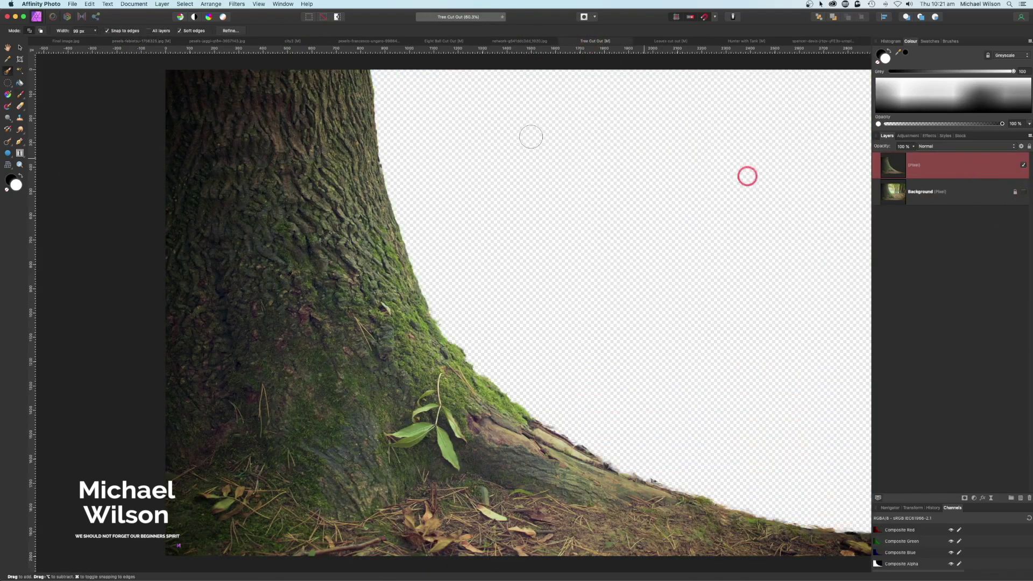
{"action": "mouse_move", "coordinate": [371, 264]}
{"action": "left_mouse_down"}
{"action": "mouse_move", "coordinate": [416, 284]}
{"action": "mouse_move", "coordinate": [397, 293]}
{"action": "left_mouse_up"}
{"action": "left_click", "coordinate": [130, 43]}
{"action": "left_click", "coordinate": [896, 165]}
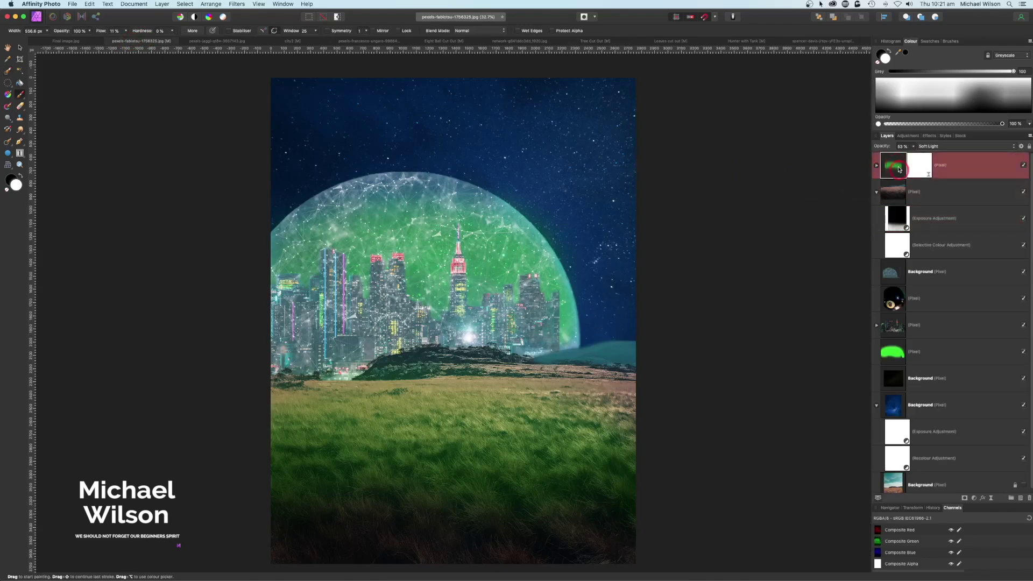
{"action": "key", "text": "super+v"}
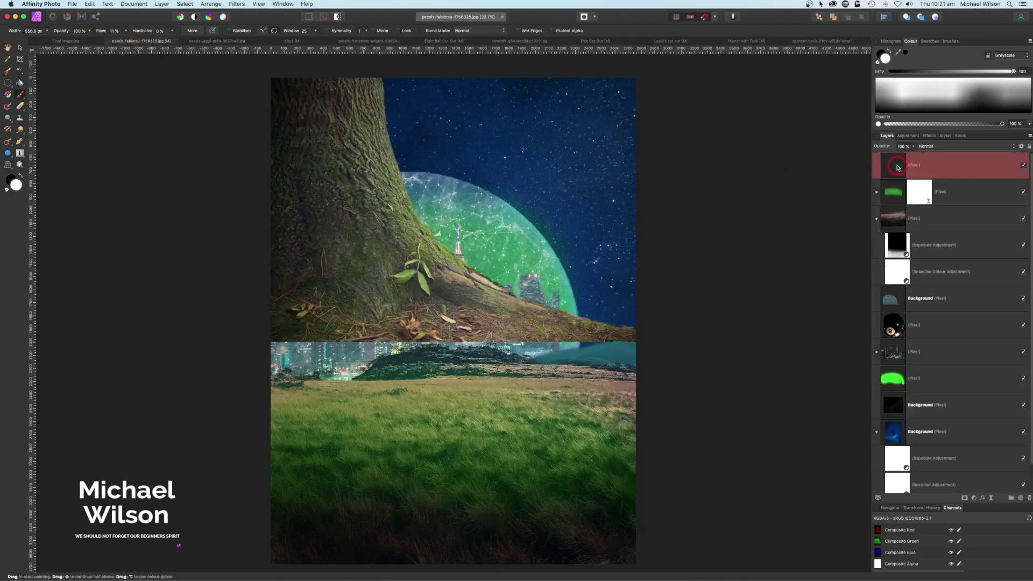
- Move the pasted tree down over the grass and stretch it upward towards the sky
{"action": "left_click", "coordinate": [21, 49]}
{"action": "left_click_drag", "start_coordinate": [395, 162], "coordinate": [396, 355]}
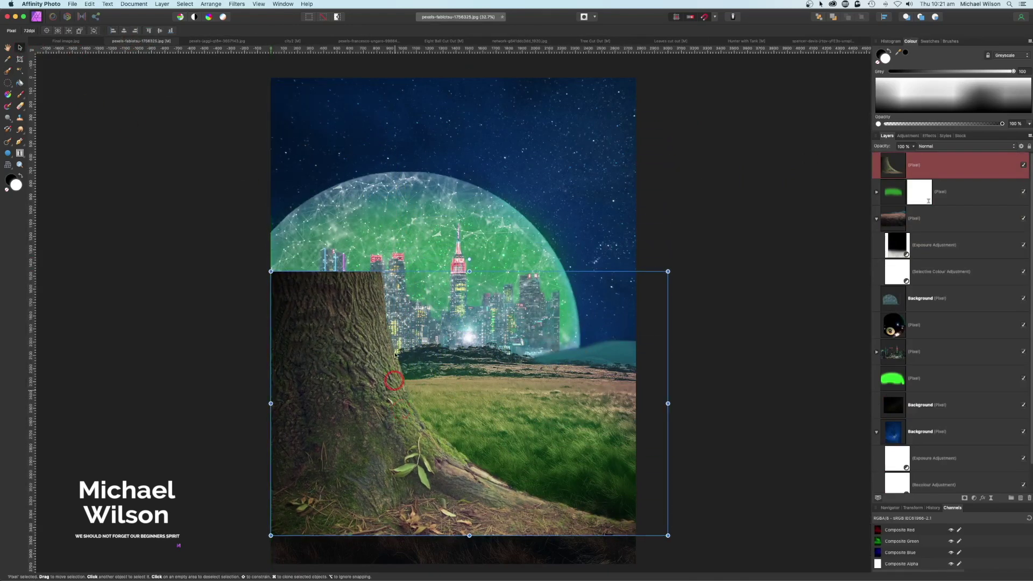
{"action": "left_click_drag", "start_coordinate": [469, 271], "coordinate": [476, 98]}
- Shift the tree to the image's left edge, make it narrower and extend it slightly taller so it frames the dome
{"action": "left_click_drag", "start_coordinate": [316, 335], "coordinate": [169, 358]}
{"action": "left_click_drag", "start_coordinate": [359, 389], "coordinate": [300, 396]}
{"action": "left_click_drag", "start_coordinate": [110, 362], "coordinate": [193, 363]}
{"action": "left_click_drag", "start_coordinate": [334, 145], "coordinate": [334, 120]}
{"action": "left_click", "coordinate": [148, 295]}
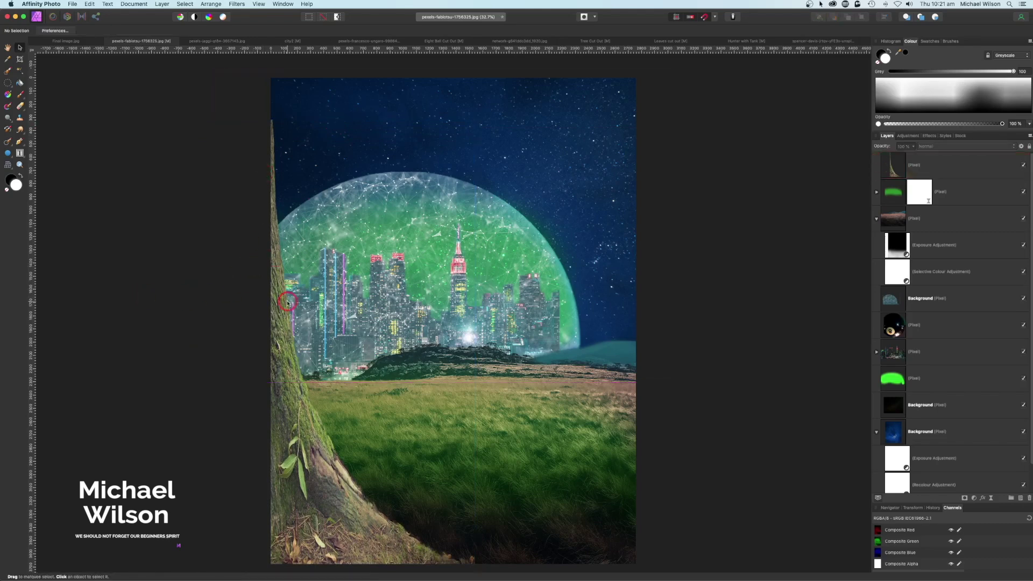
{"action": "left_click", "coordinate": [287, 303]}
{"action": "left_click_drag", "start_coordinate": [194, 350], "coordinate": [196, 351]}
- Nest a Selective Colour adjustment in the tree layer and set the Neutrals to 31% cyan and about -15% yellow
{"action": "left_click", "coordinate": [915, 165]}
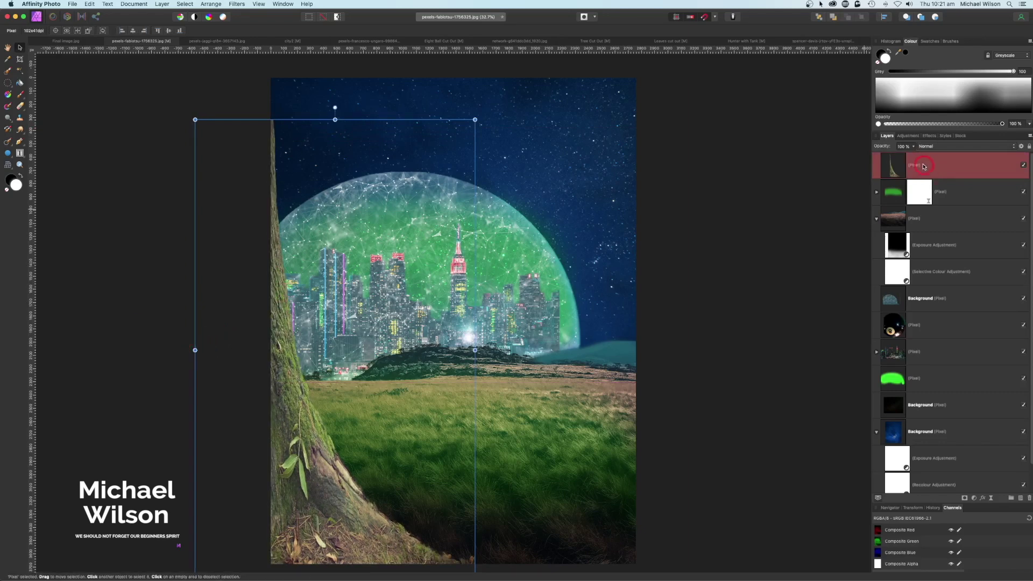
{"action": "left_click", "coordinate": [974, 498]}
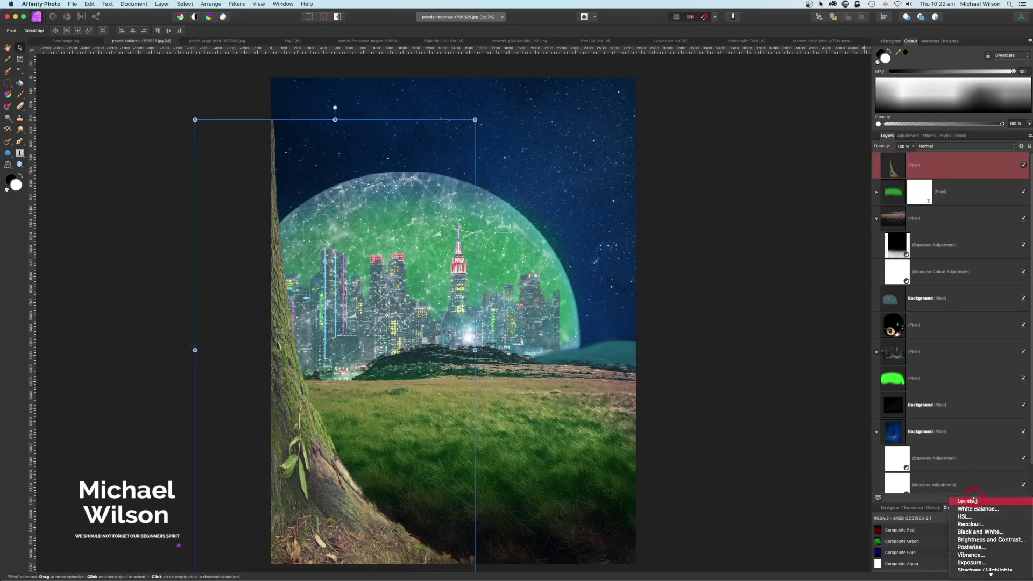
{"action": "mouse_move", "coordinate": [982, 573]}
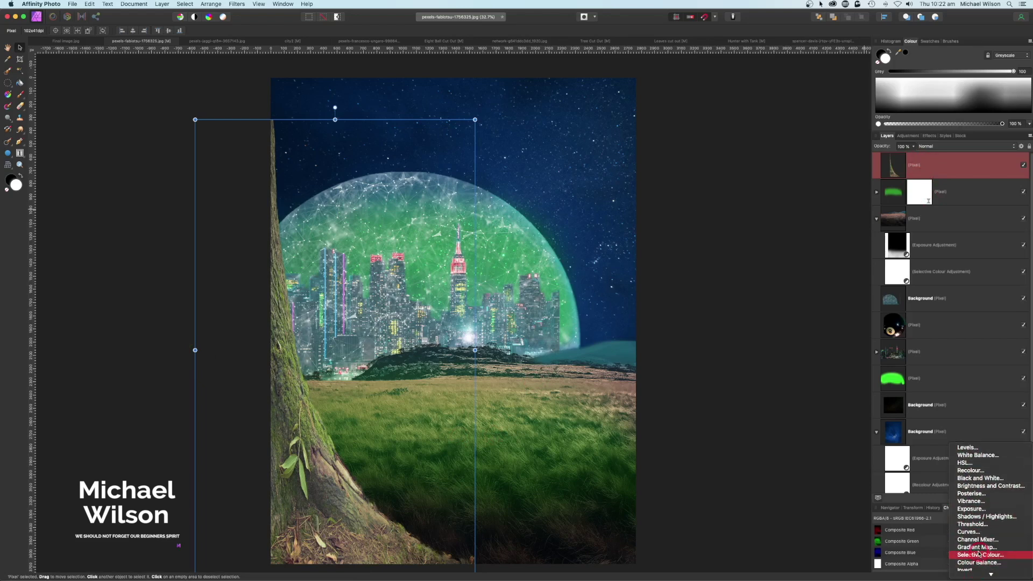
{"action": "left_click", "coordinate": [980, 555]}
{"action": "left_click_drag", "start_coordinate": [931, 169], "coordinate": [953, 194]}
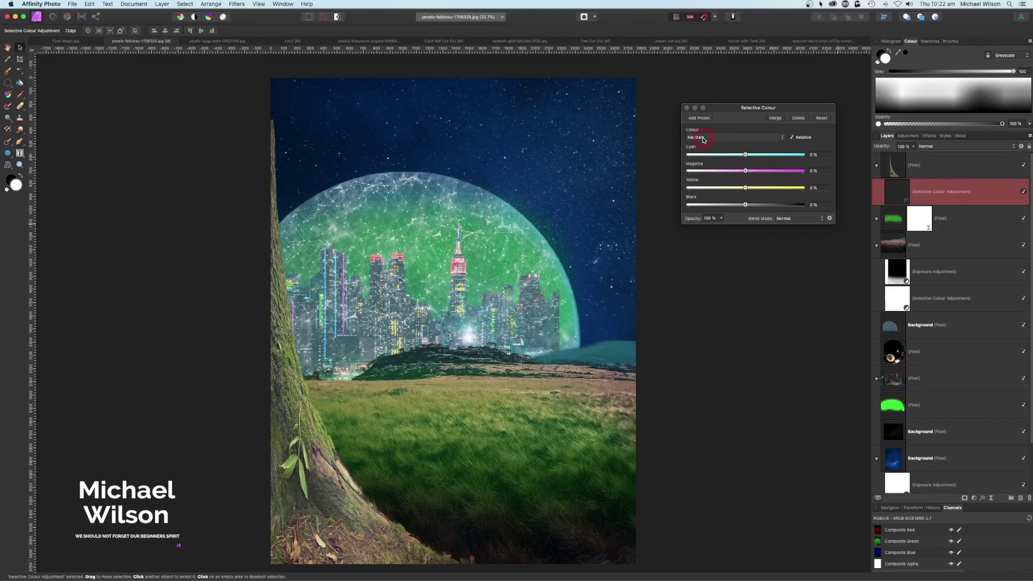
{"action": "left_click", "coordinate": [745, 156]}
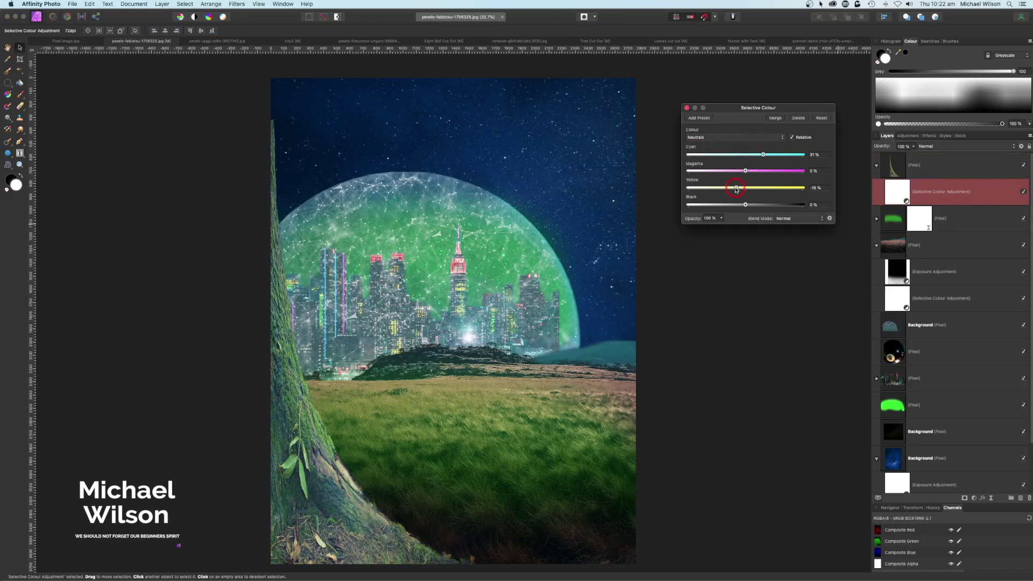
{"action": "left_click", "coordinate": [683, 108]}
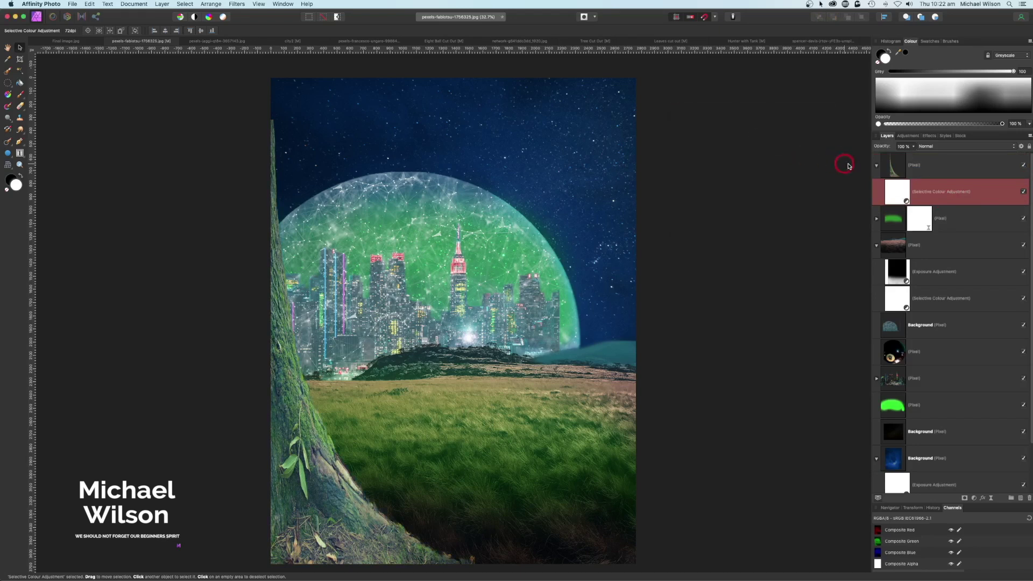
- Nest an Exposure adjustment in the tree layer and lower the exposure to about -3
{"action": "left_click", "coordinate": [930, 166]}
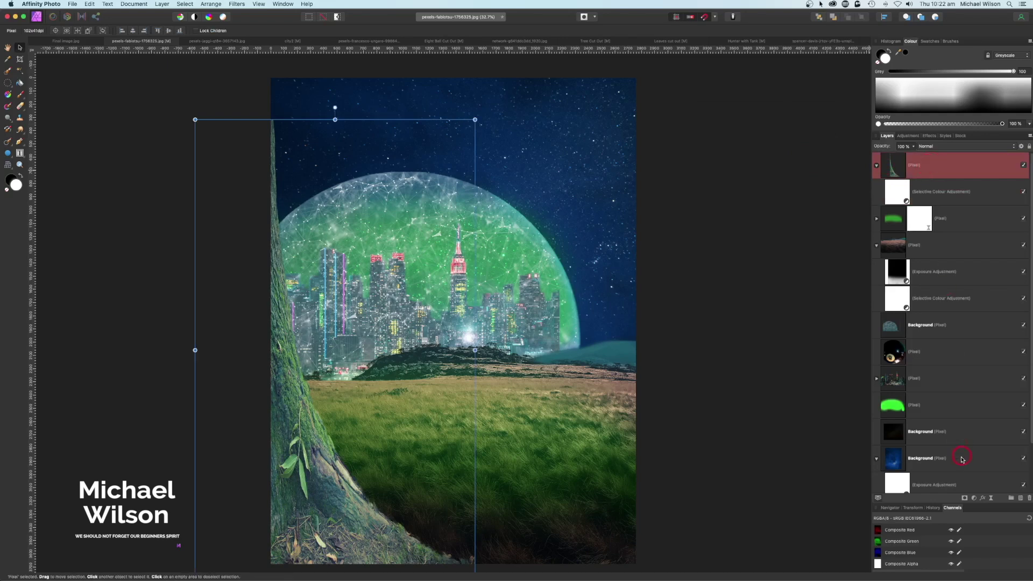
{"action": "left_click", "coordinate": [972, 499]}
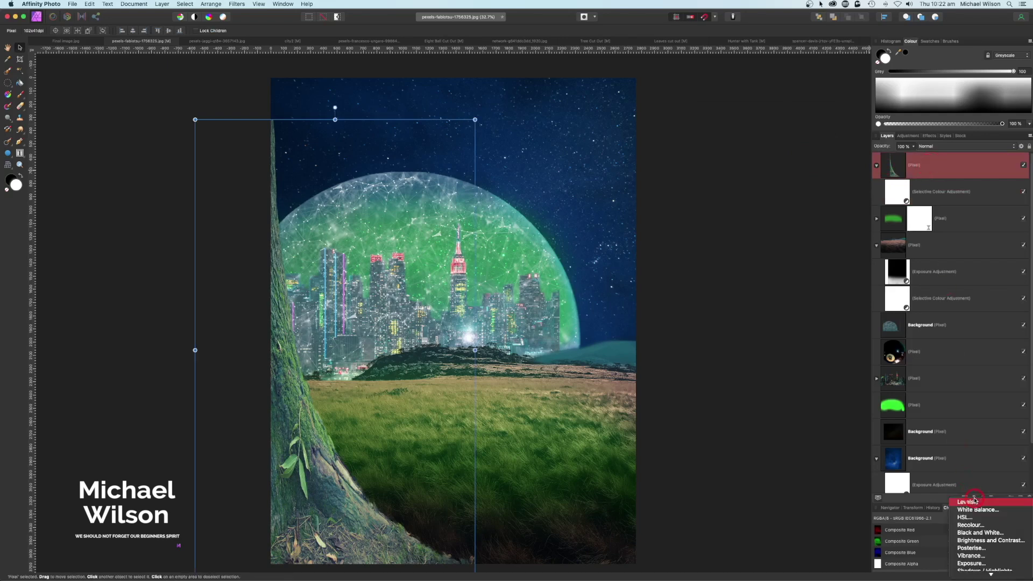
{"action": "left_click", "coordinate": [973, 563]}
{"action": "left_click_drag", "start_coordinate": [939, 167], "coordinate": [955, 192]}
{"action": "left_click_drag", "start_coordinate": [745, 198], "coordinate": [727, 199]}
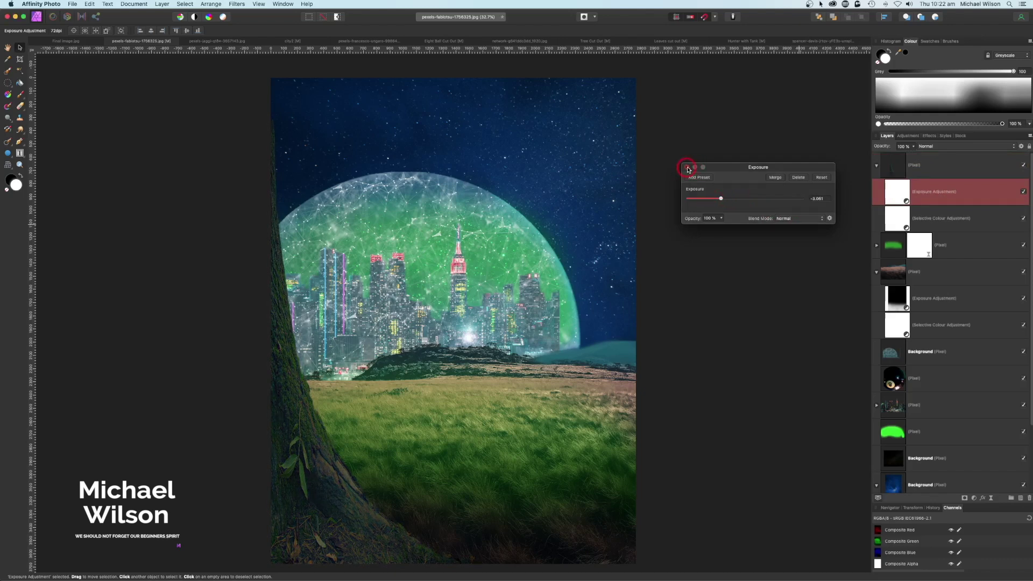
{"action": "left_click", "coordinate": [686, 169]}
- Collapse the darkened tree layer and duplicate it together with its adjustments
{"action": "left_click", "coordinate": [877, 166]}
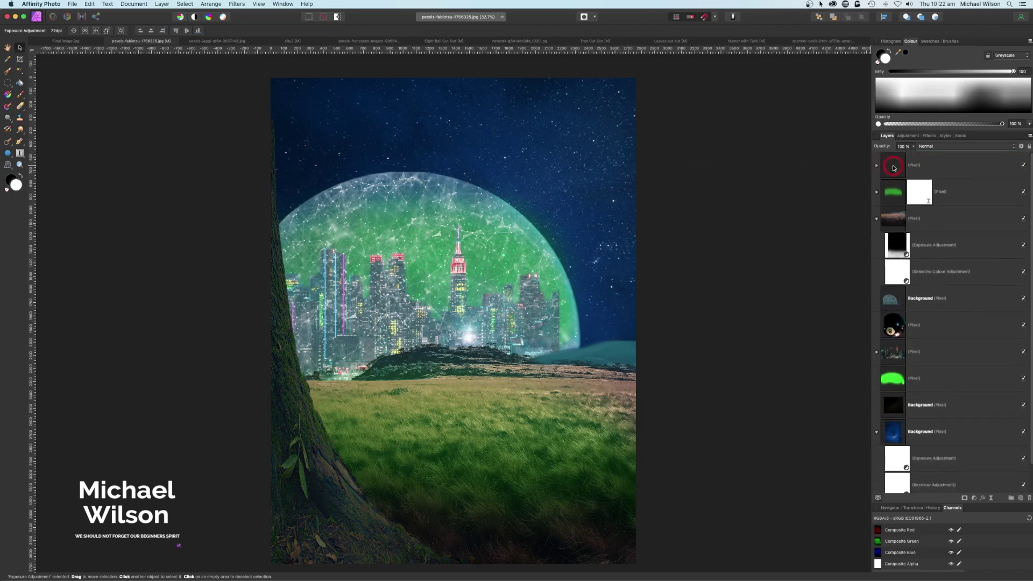
{"action": "left_click", "coordinate": [901, 169]}
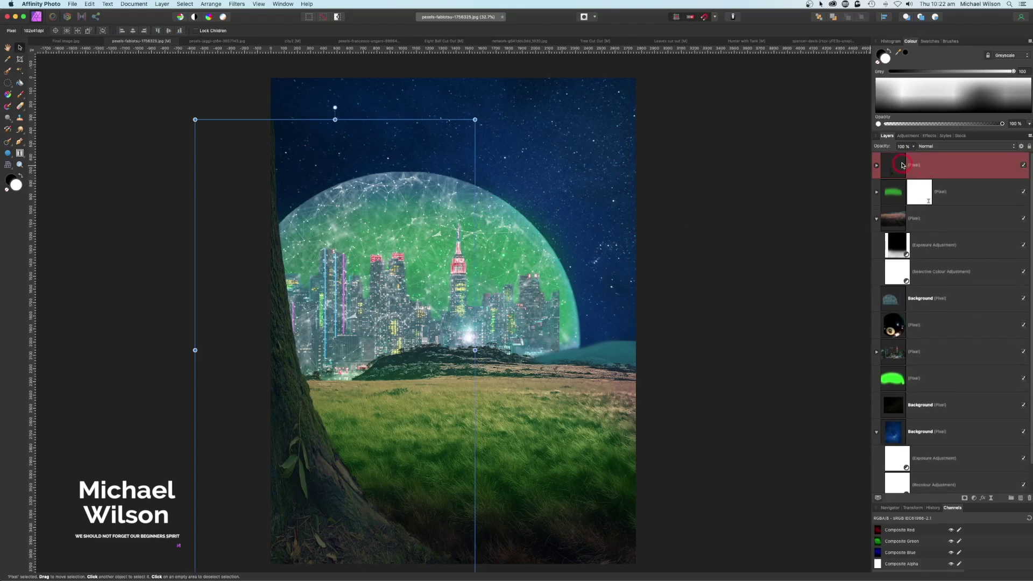
{"action": "key", "text": "super+j"}
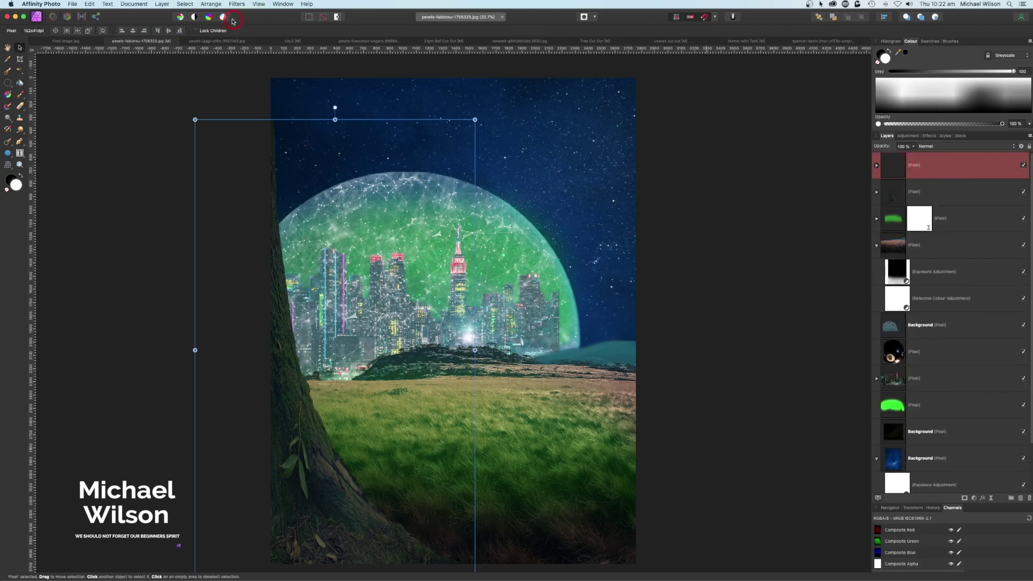
- Flip the duplicated tree horizontally, move it to the image's right edge and make it narrower so it frames the dome
{"action": "left_click", "coordinate": [210, 5]}
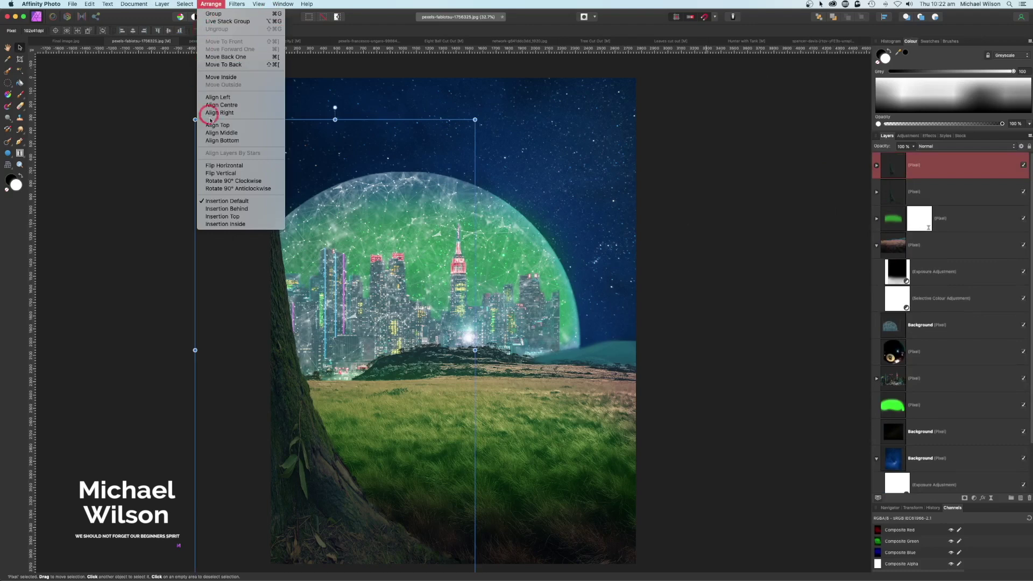
{"action": "left_click", "coordinate": [215, 165]}
{"action": "left_click_drag", "start_coordinate": [415, 277], "coordinate": [749, 281]}
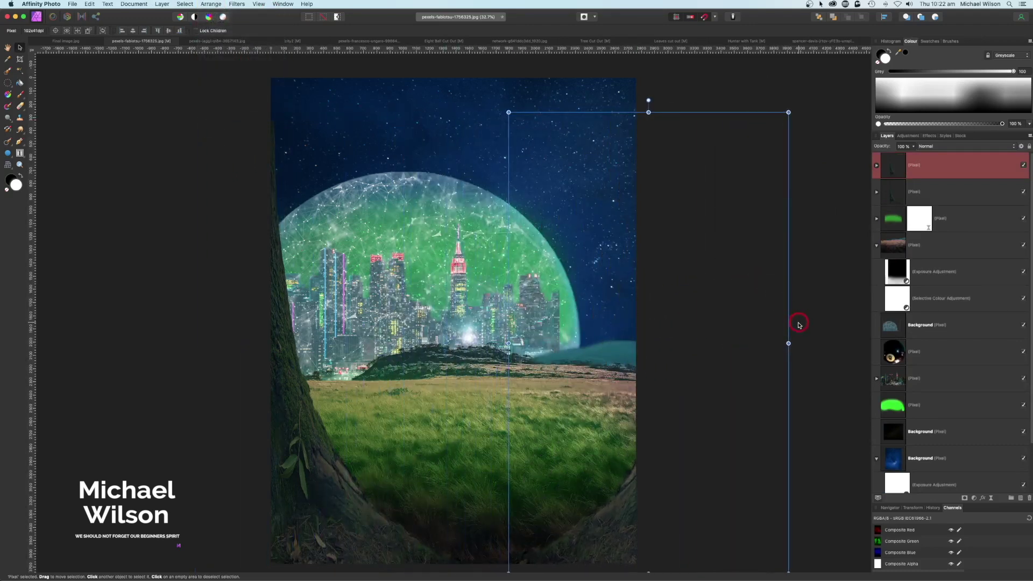
{"action": "left_click_drag", "start_coordinate": [788, 343], "coordinate": [683, 325]}
{"action": "left_click_drag", "start_coordinate": [644, 401], "coordinate": [649, 401]}
{"action": "left_click_drag", "start_coordinate": [689, 343], "coordinate": [680, 343]}
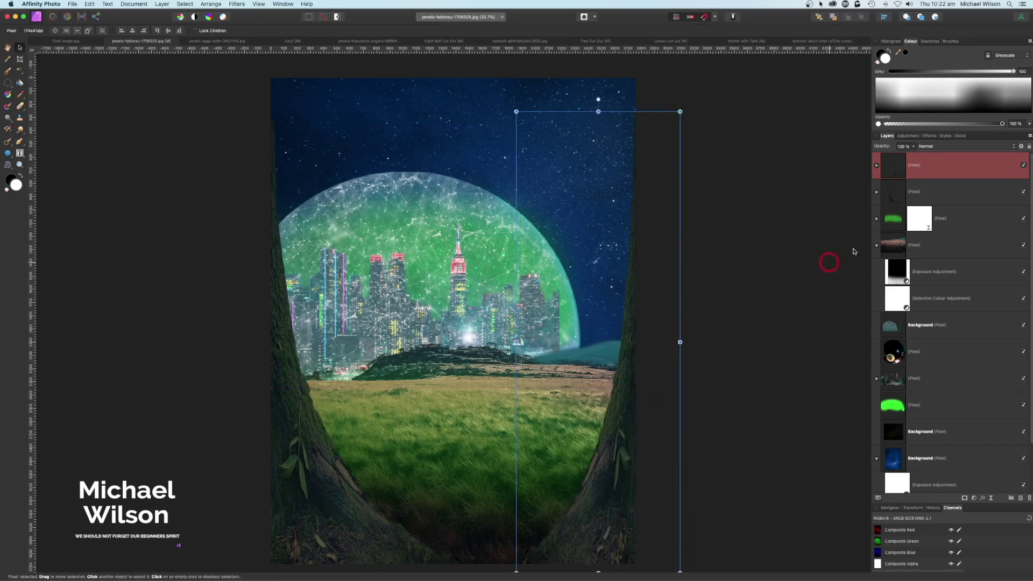
- Fine-tune the position and width of the tree on the image's left edge, and deselect everything
{"action": "left_click", "coordinate": [906, 202]}
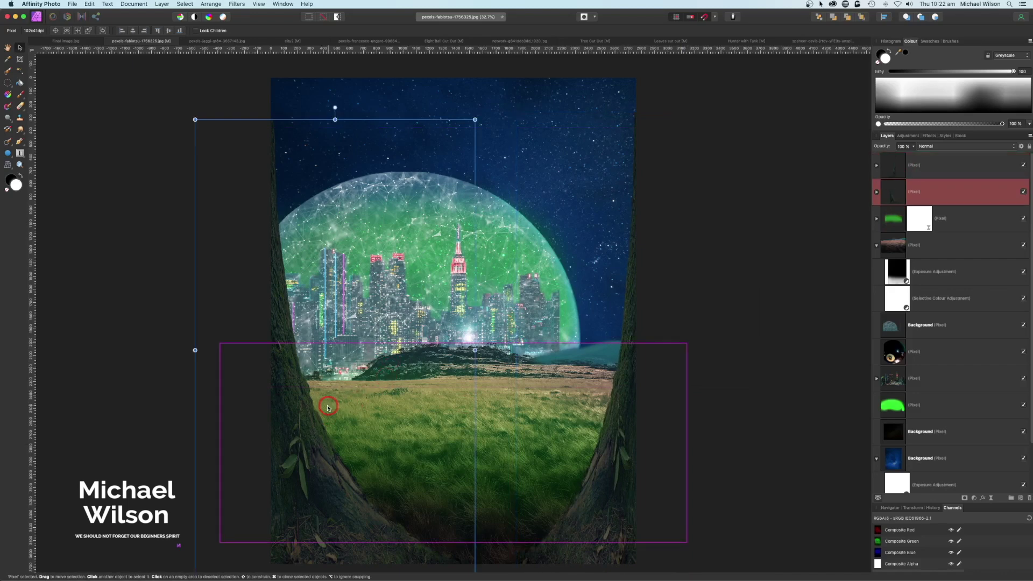
{"action": "left_click_drag", "start_coordinate": [327, 407], "coordinate": [322, 407]}
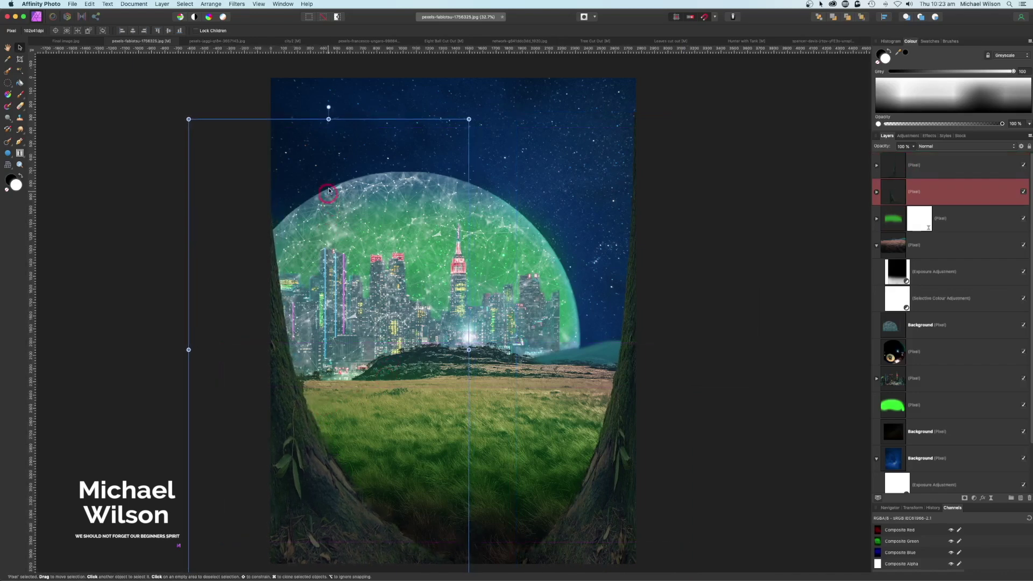
{"action": "left_click_drag", "start_coordinate": [188, 350], "coordinate": [196, 350]}
{"action": "left_click", "coordinate": [684, 356]}
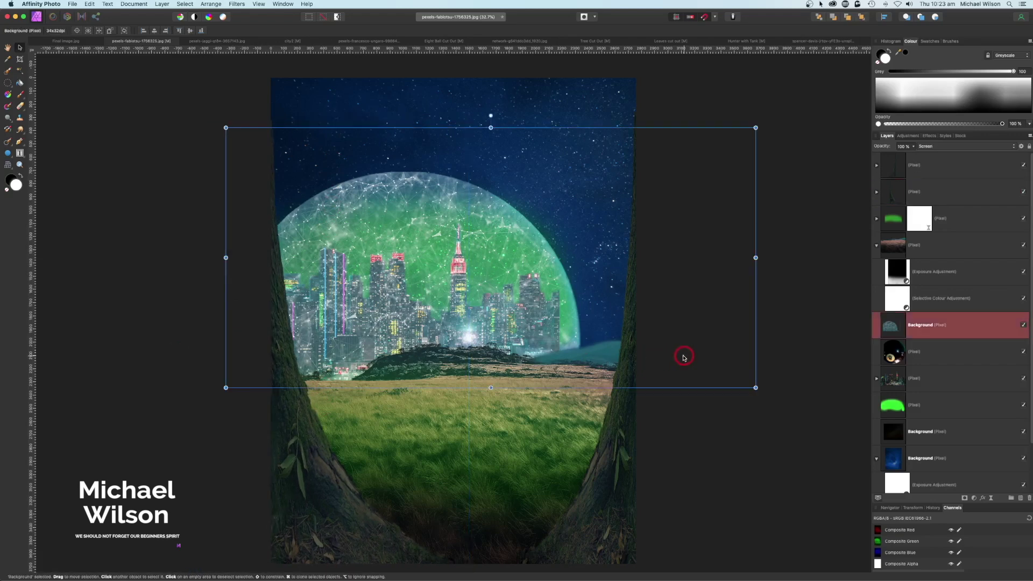
{"action": "left_click", "coordinate": [152, 251]}
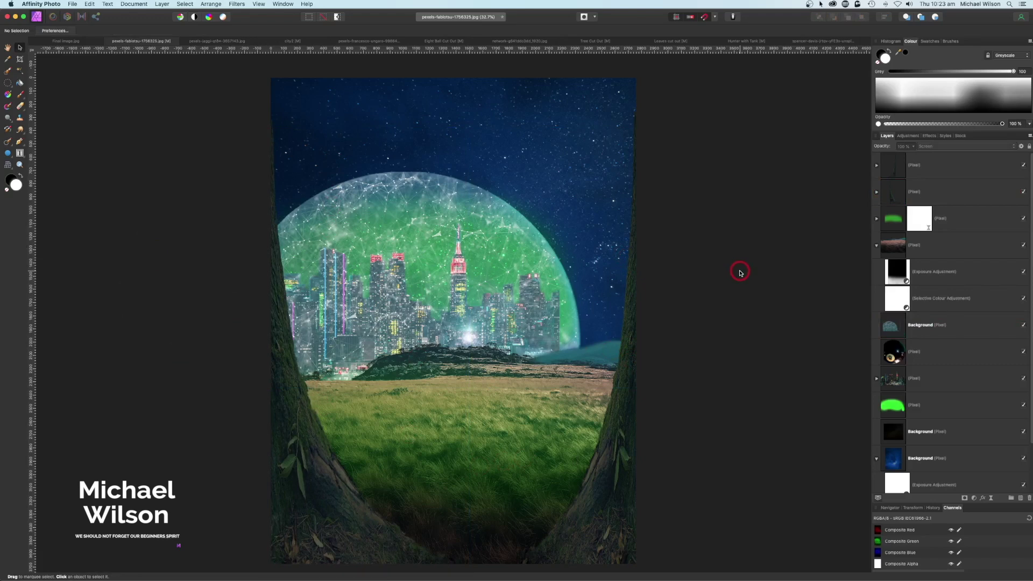
- In the Leaves cut out document, hide the Background layer to isolate the leaves layer, and copy that layer
{"action": "left_click", "coordinate": [670, 42]}
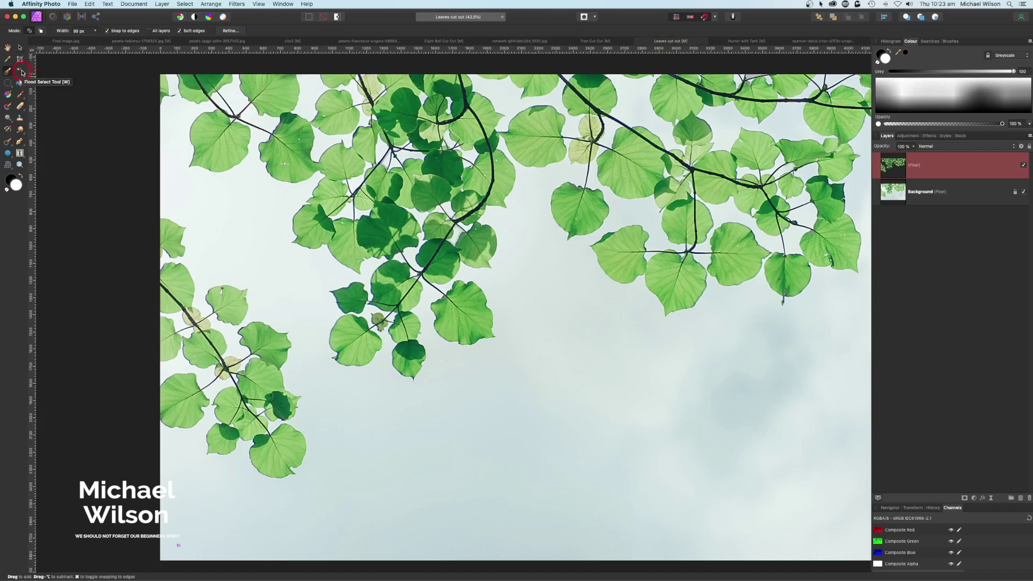
{"action": "left_click", "coordinate": [41, 31]}
{"action": "left_click", "coordinate": [30, 32]}
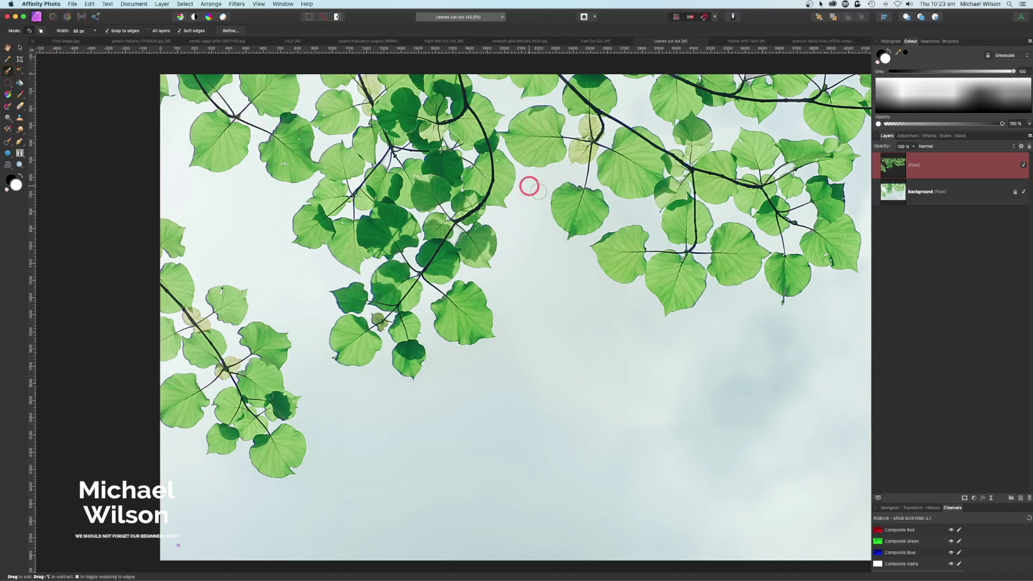
{"action": "left_click", "coordinate": [1025, 193]}
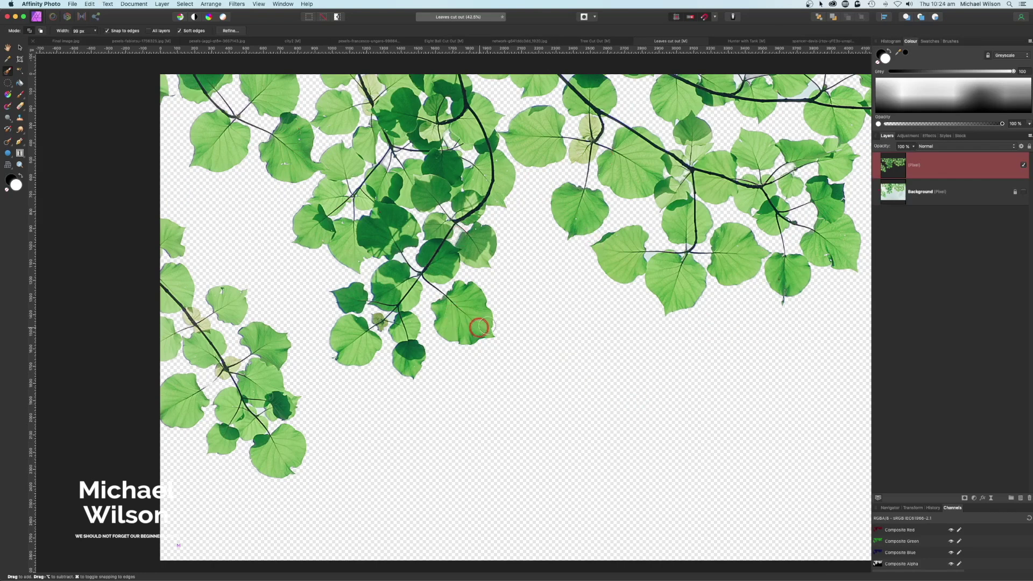
- Return to the dome composite and paste the cut-out leaves above the two tree layers
{"action": "left_click", "coordinate": [128, 42]}
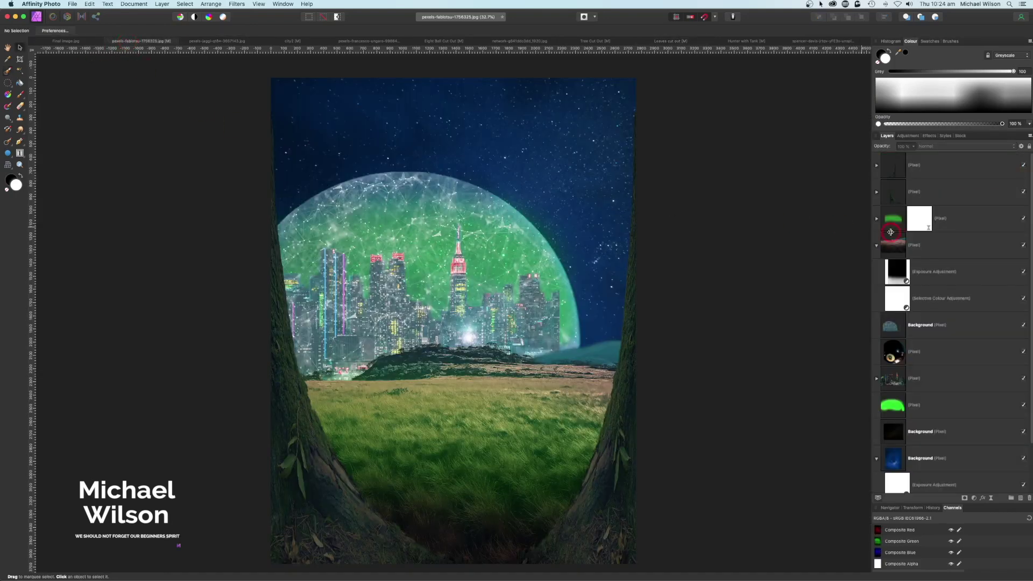
{"action": "left_click", "coordinate": [923, 166]}
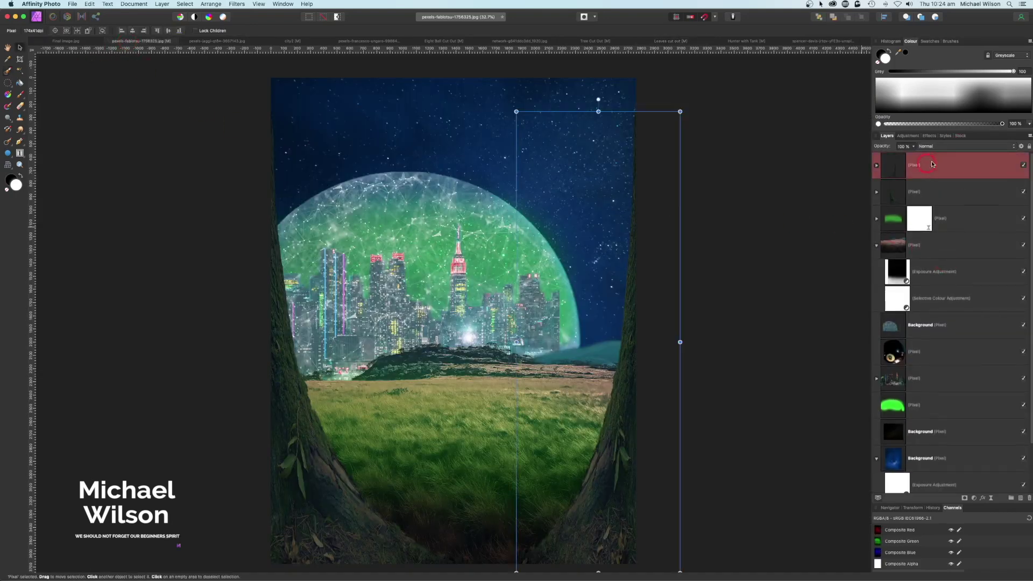
{"action": "key", "text": "super+v"}
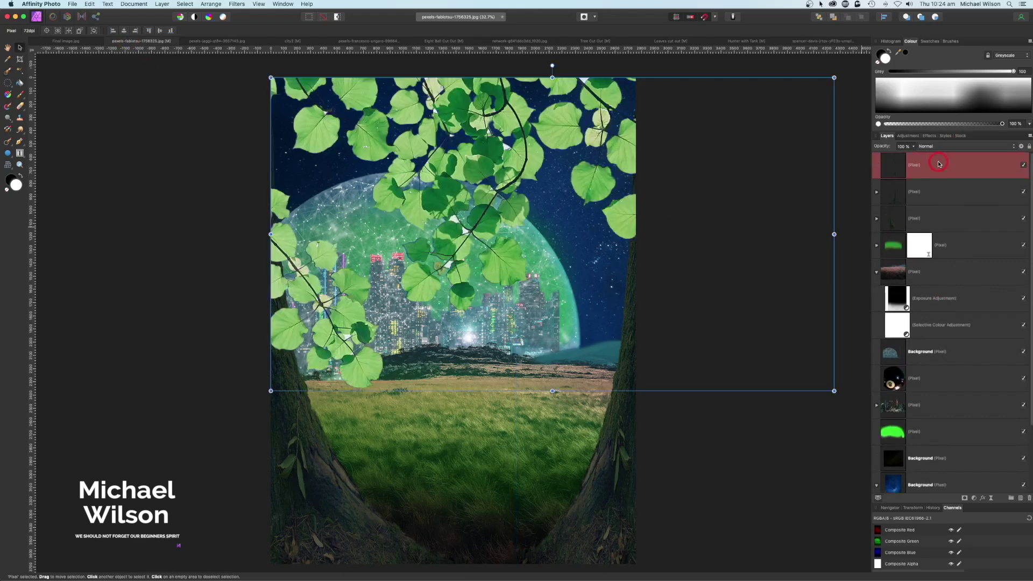
- Shrink the leaves to nearly the image's width, rotate them and place them in the upper-left corner over the tree
{"action": "left_click_drag", "start_coordinate": [833, 77], "coordinate": [605, 175]}
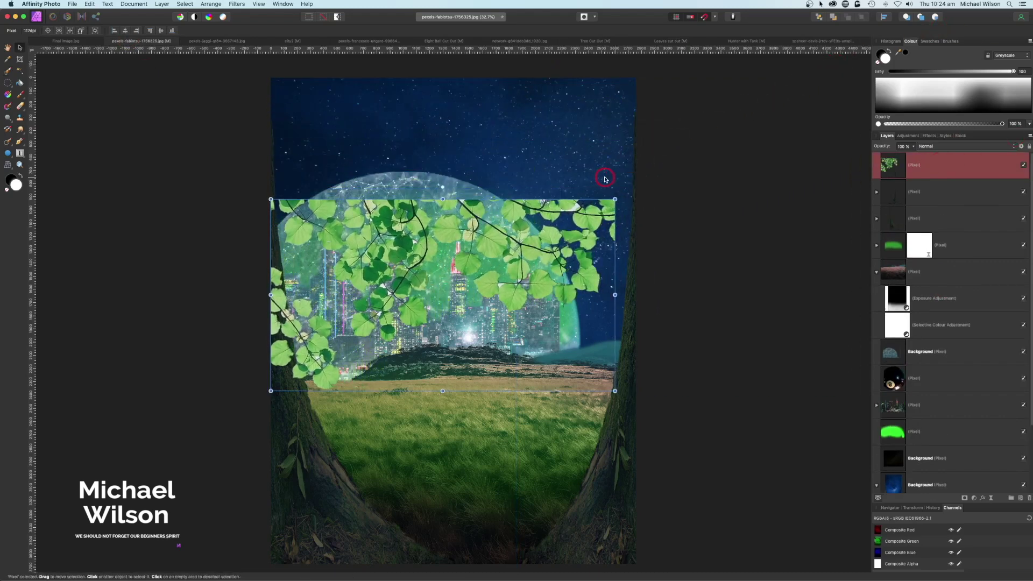
{"action": "left_click_drag", "start_coordinate": [444, 186], "coordinate": [386, 202]}
{"action": "left_click_drag", "start_coordinate": [485, 225], "coordinate": [402, 70]}
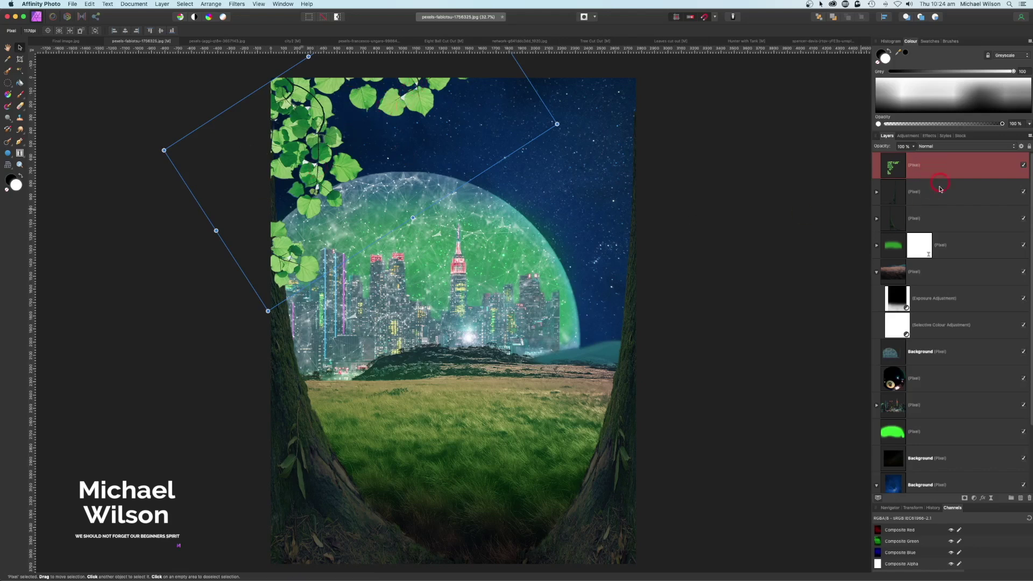
- Duplicate the right tree's nested Exposure and Selective Colour adjustments, nest the copies in the leaves layer and collapse it
{"action": "left_click", "coordinate": [20, 72]}
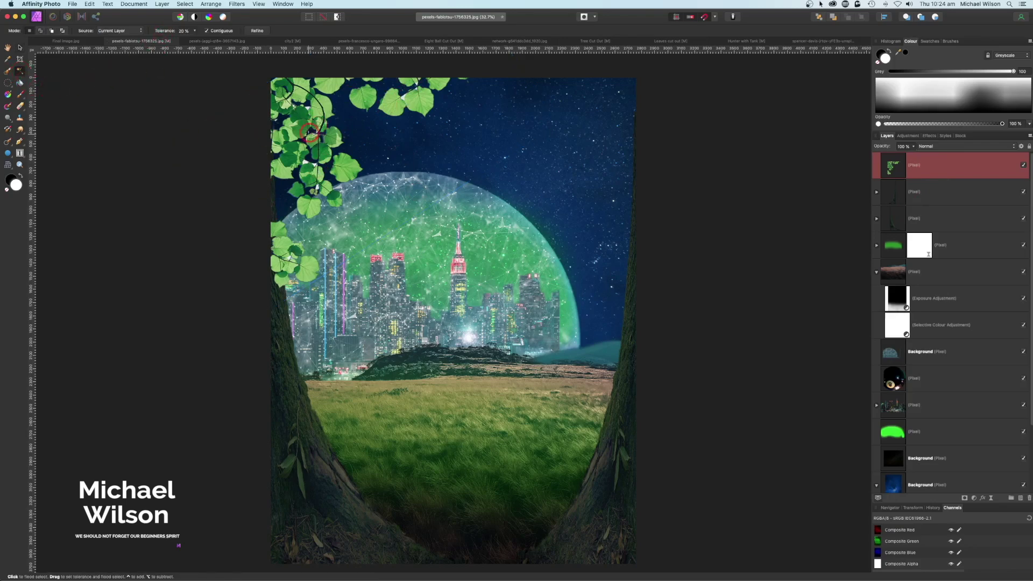
{"action": "scroll", "coordinate": [308, 139], "scroll_direction": "up", "scroll_amount": 3}
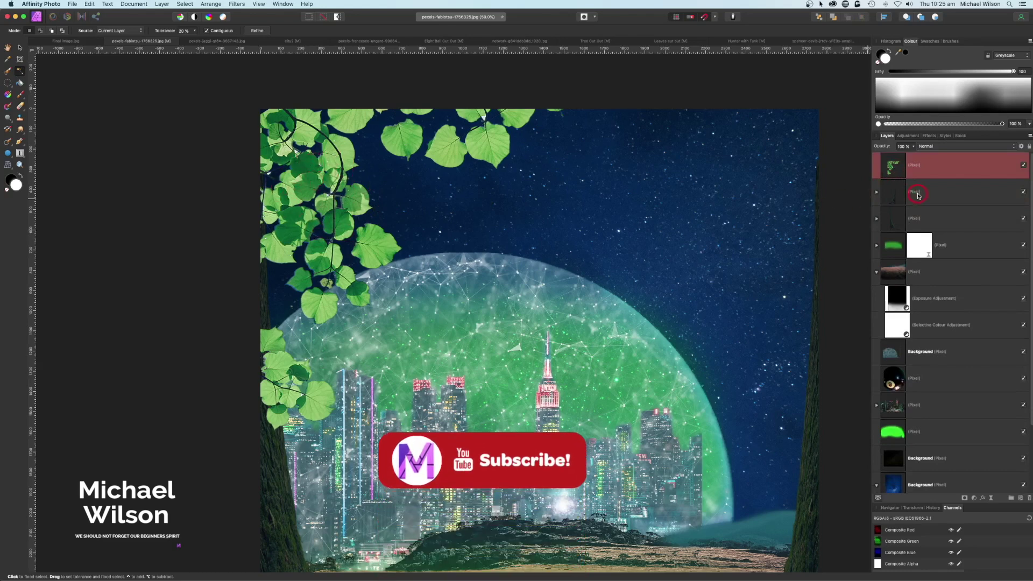
{"action": "left_click", "coordinate": [878, 192]}
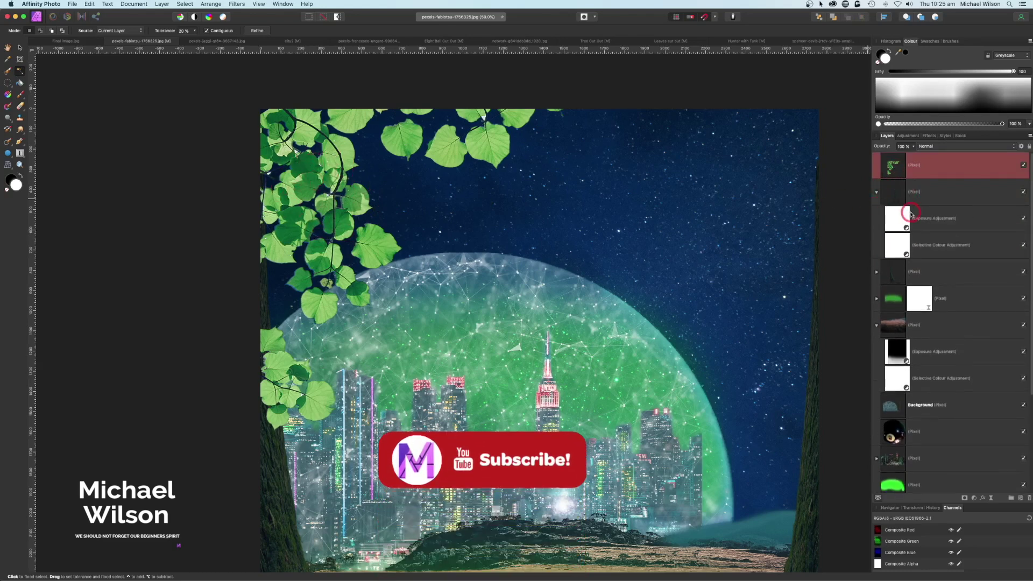
{"action": "left_click", "coordinate": [898, 217]}
{"action": "left_click", "coordinate": [902, 252], "text": "shift"}
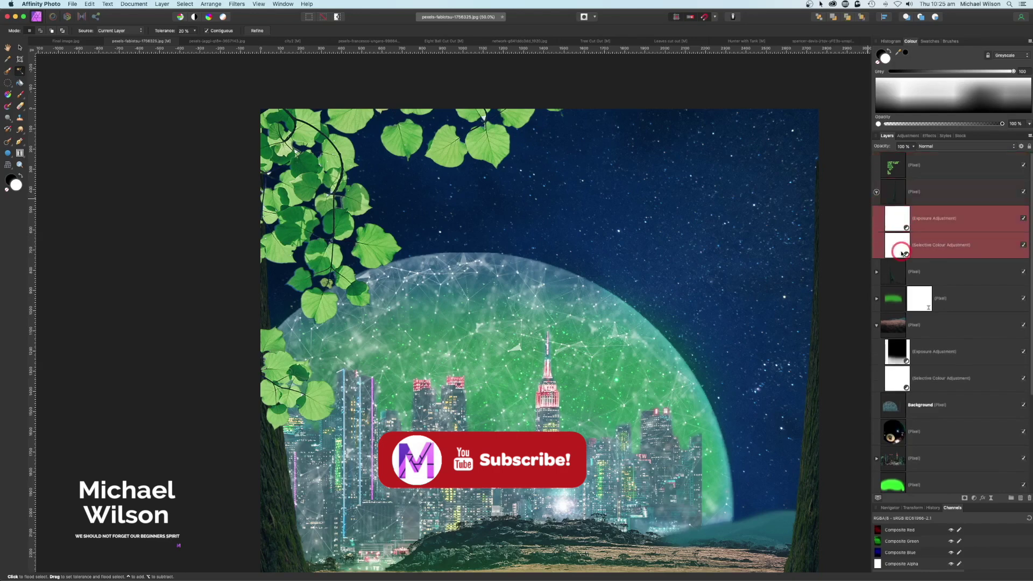
{"action": "key", "text": "super+j"}
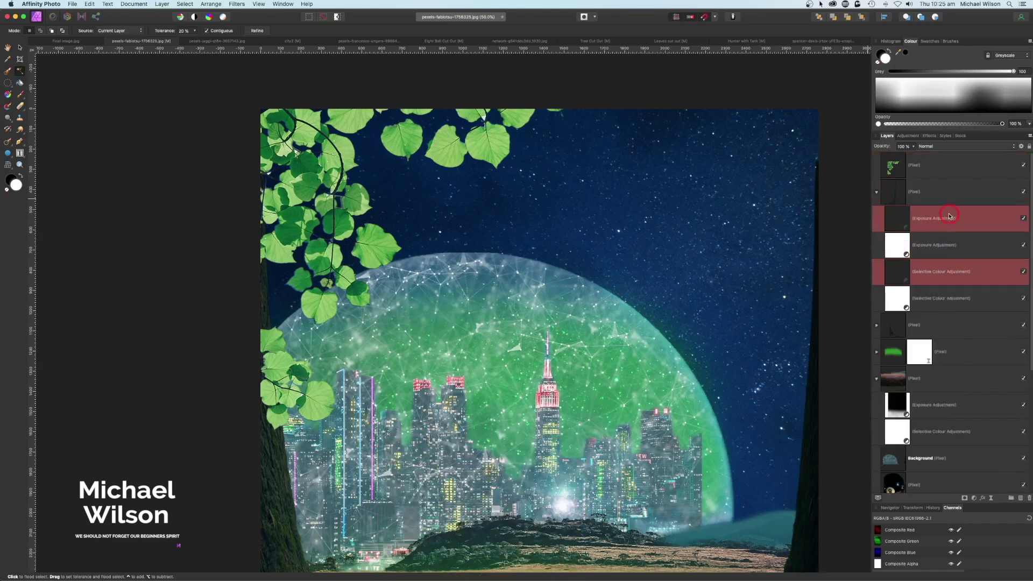
{"action": "left_click_drag", "start_coordinate": [949, 216], "coordinate": [973, 173]}
{"action": "left_click", "coordinate": [882, 168]}
{"action": "left_click", "coordinate": [896, 169]}
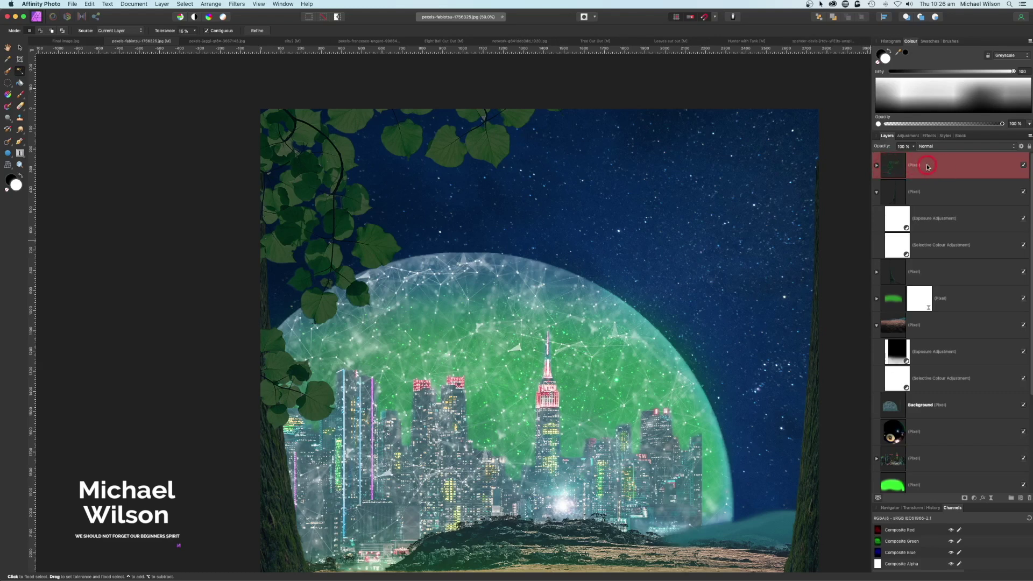
- Duplicate the darkened leaves layer, flip the copy horizontally and move it to the image's right side
{"action": "key", "text": "super+shift+n"}
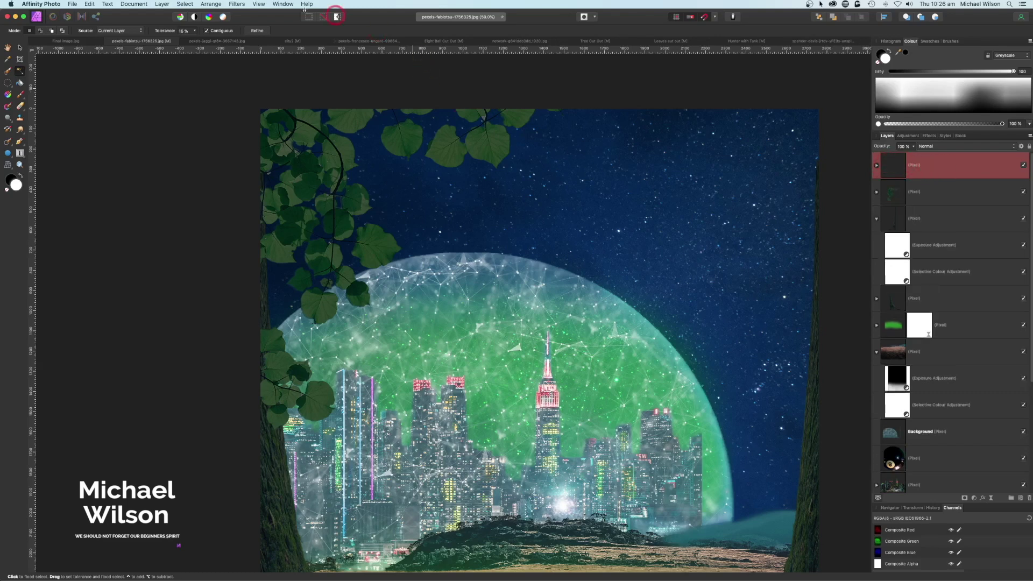
{"action": "left_click", "coordinate": [209, 4]}
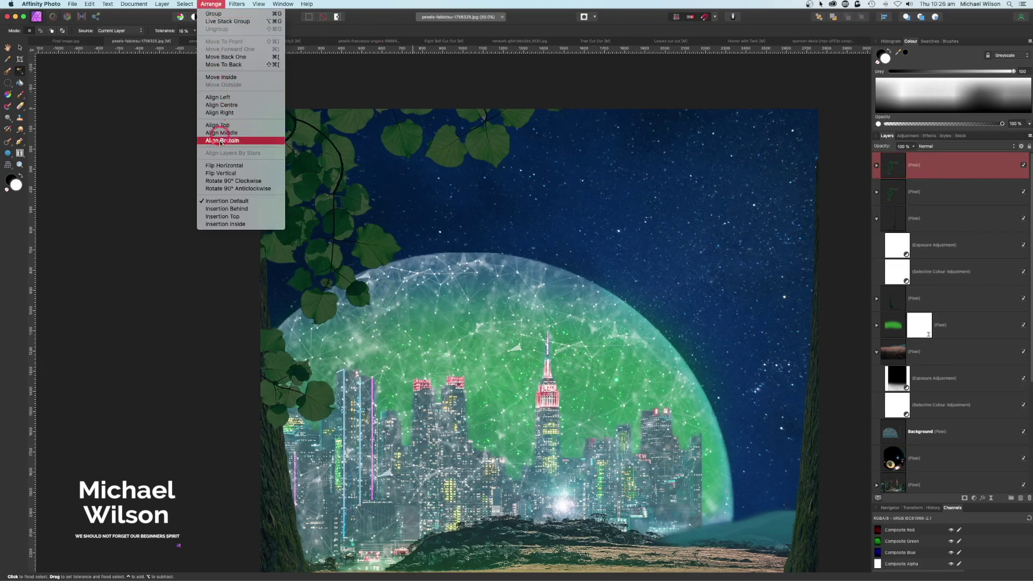
{"action": "left_click", "coordinate": [222, 165]}
{"action": "left_click", "coordinate": [31, 32]}
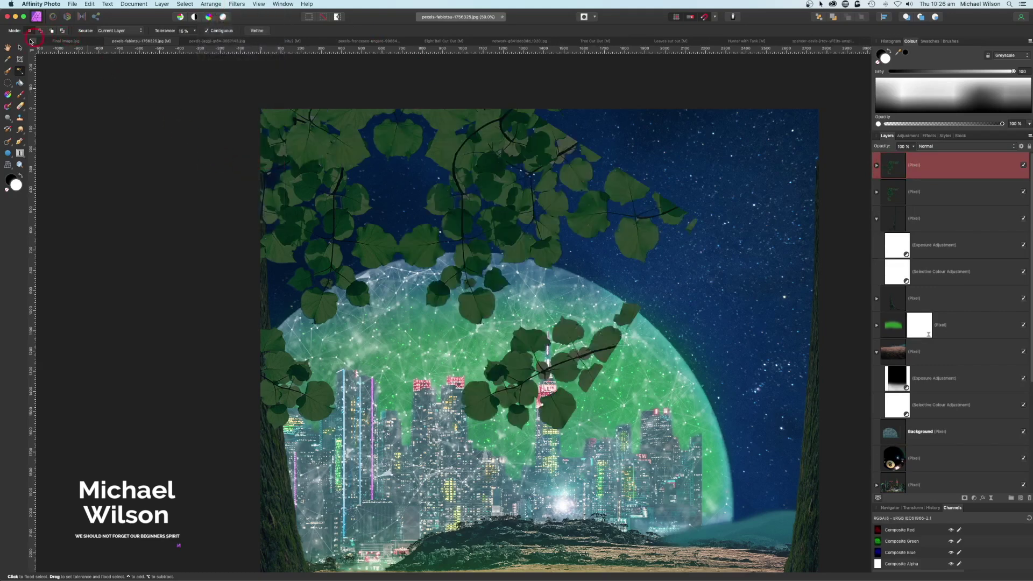
{"action": "left_click", "coordinate": [20, 49]}
{"action": "left_click_drag", "start_coordinate": [392, 173], "coordinate": [589, 237]}
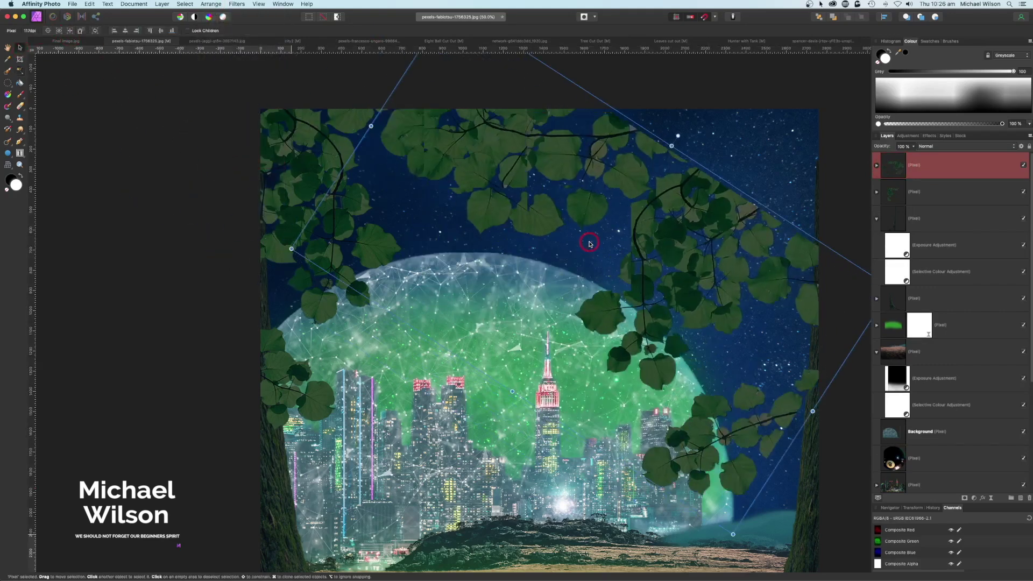
- Rotate the flipped leaves and position them so they hang along the right tree, and deselect everything
{"action": "left_click_drag", "start_coordinate": [674, 141], "coordinate": [834, 234]}
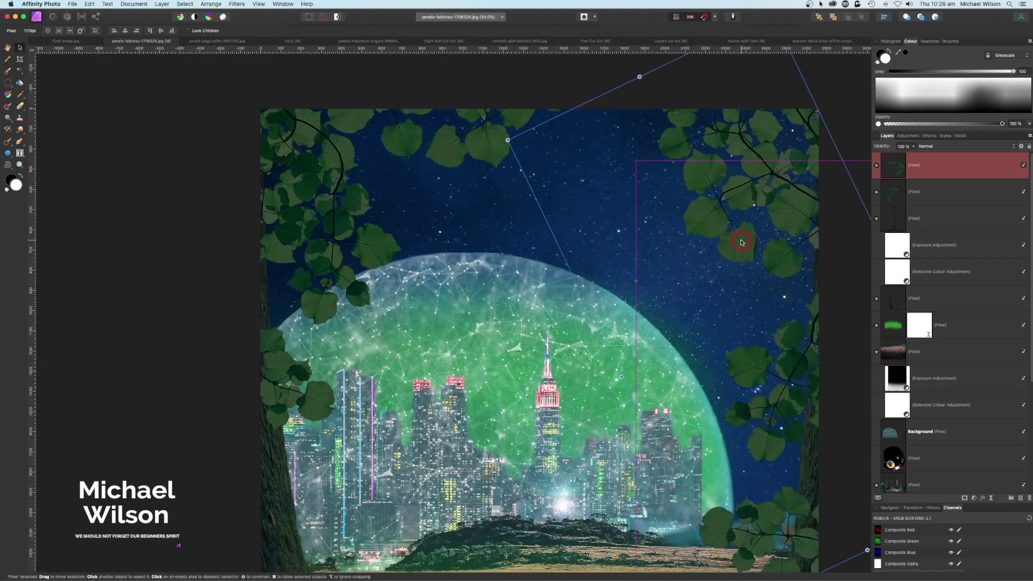
{"action": "key", "text": "super+minus"}
{"action": "mouse_move", "coordinate": [619, 263]}
{"action": "left_mouse_down"}
{"action": "mouse_move", "coordinate": [634, 253]}
{"action": "mouse_move", "coordinate": [633, 269]}
{"action": "left_mouse_up"}
{"action": "left_click", "coordinate": [718, 269]}
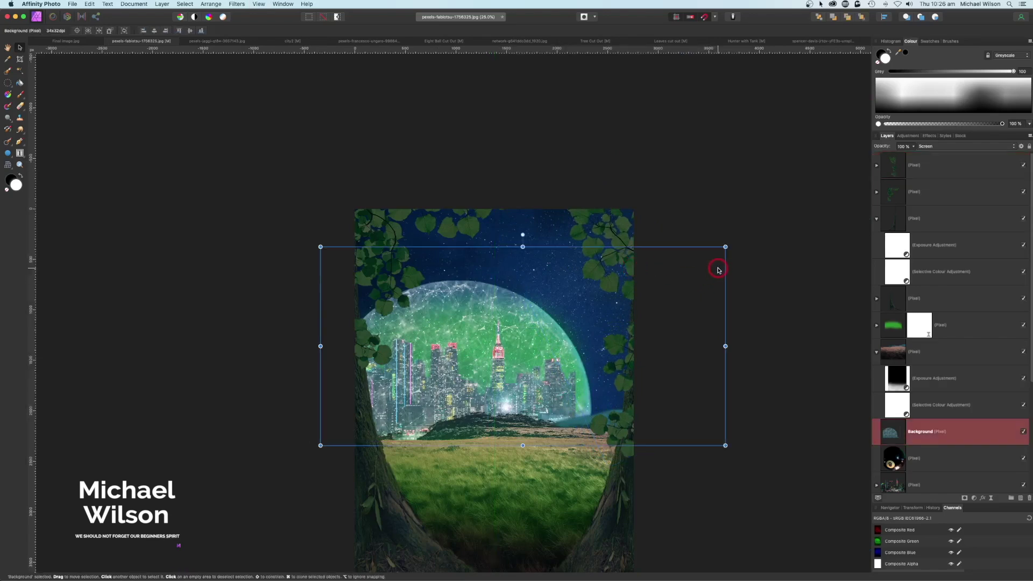
{"action": "key", "text": "super+0"}
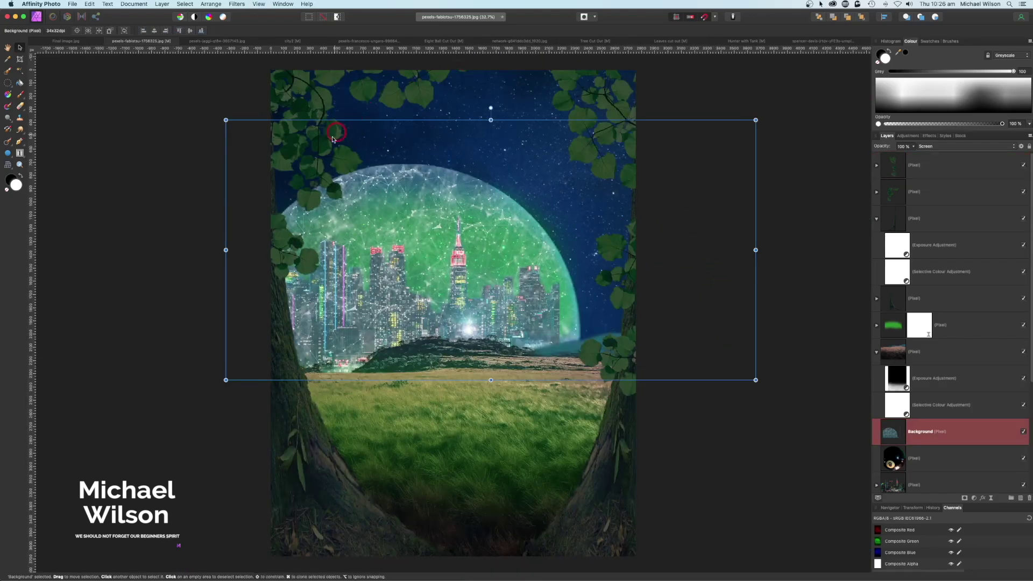
{"action": "left_click", "coordinate": [783, 134]}
{"action": "left_click", "coordinate": [127, 206]}
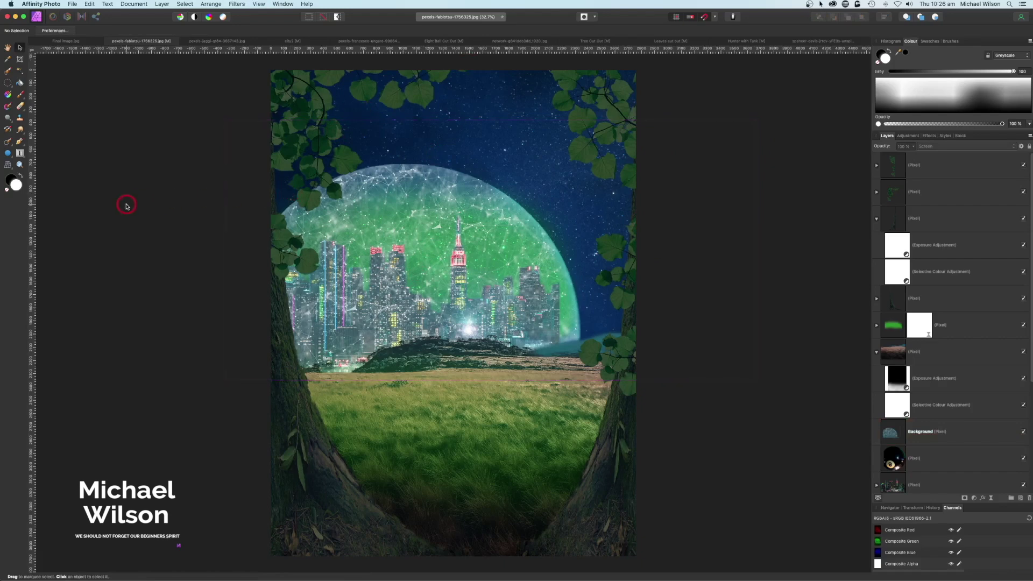
- Enable an Outer Glow effect on the right-hand leaves layer and set its colour to light green
{"action": "left_click", "coordinate": [916, 168]}
{"action": "left_click", "coordinate": [929, 169]}
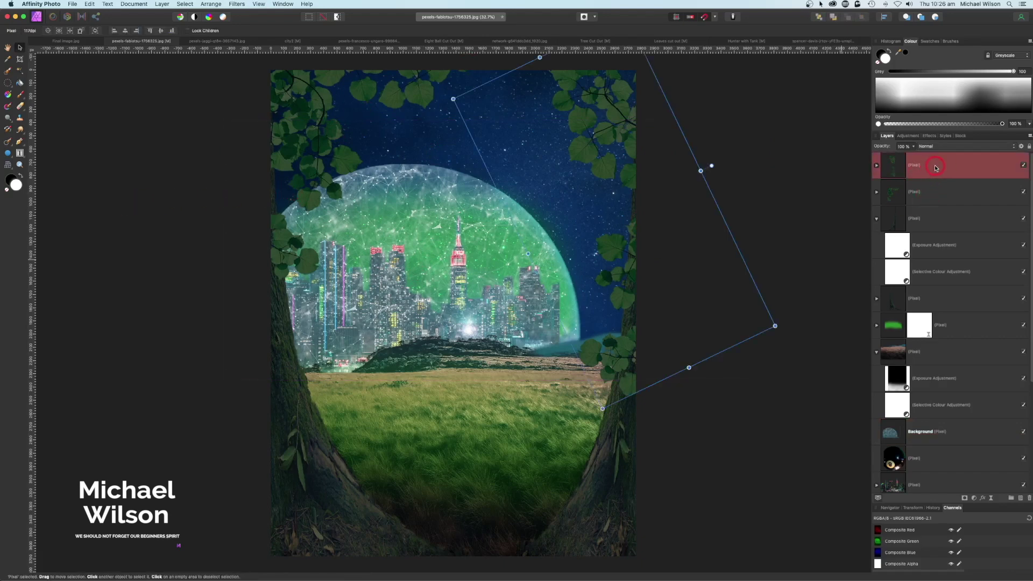
{"action": "left_click", "coordinate": [984, 498]}
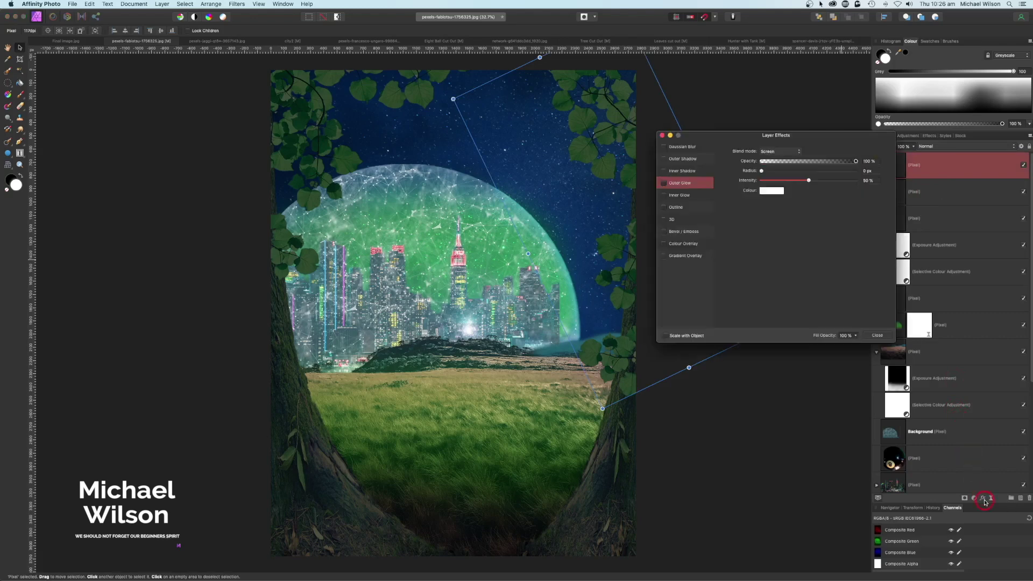
{"action": "left_click", "coordinate": [664, 184]}
{"action": "left_click", "coordinate": [772, 191]}
{"action": "left_click", "coordinate": [761, 193]}
{"action": "left_click", "coordinate": [775, 191]}
{"action": "left_click", "coordinate": [790, 260]}
{"action": "left_click", "coordinate": [797, 188]}
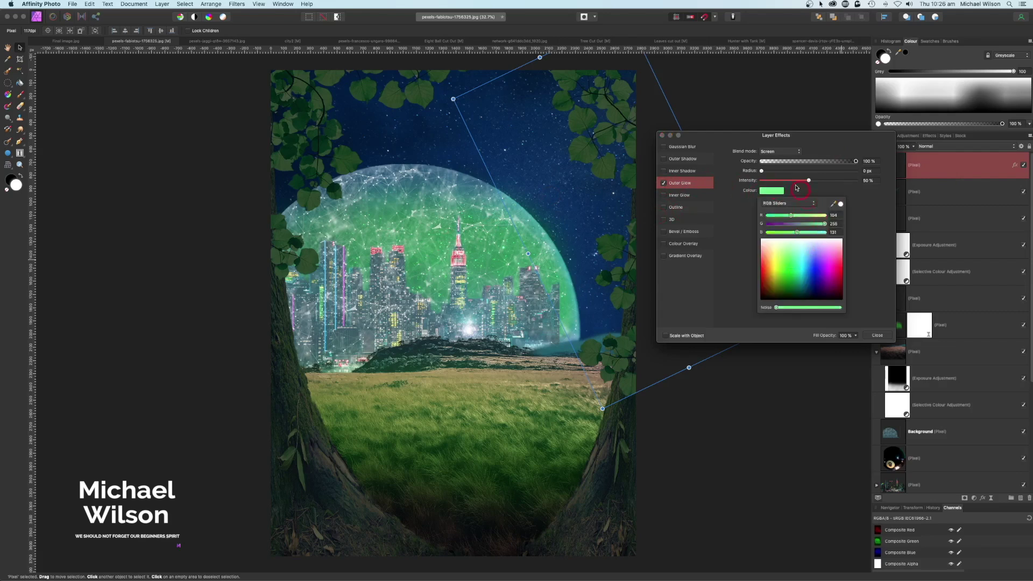
- Give the leaves' outer glow a radius of only a few pixels and 0% intensity, and close the layer effects
{"action": "left_click", "coordinate": [762, 172]}
{"action": "left_click_drag", "start_coordinate": [762, 173], "coordinate": [763, 172]}
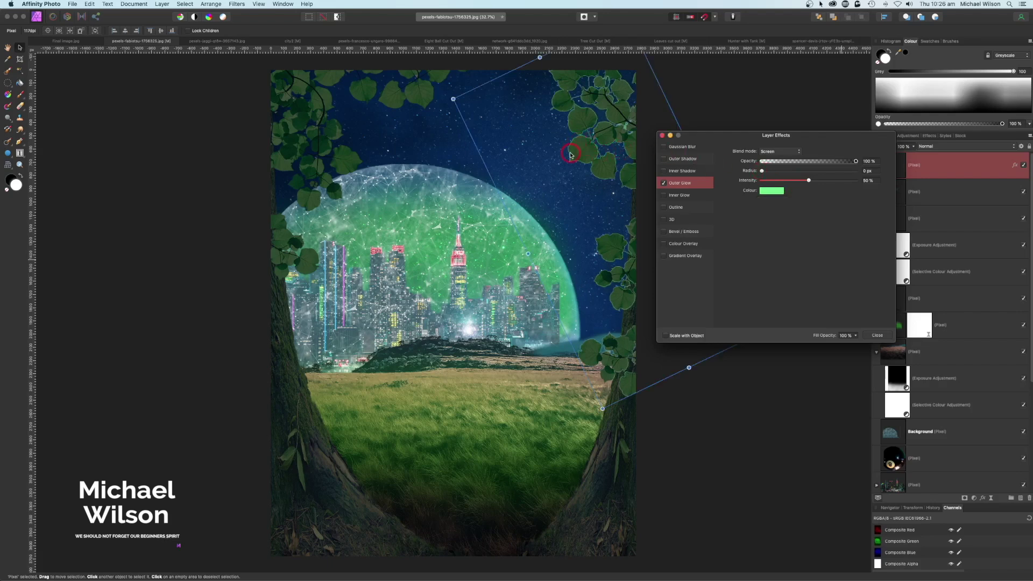
{"action": "left_click_drag", "start_coordinate": [807, 181], "coordinate": [759, 183]}
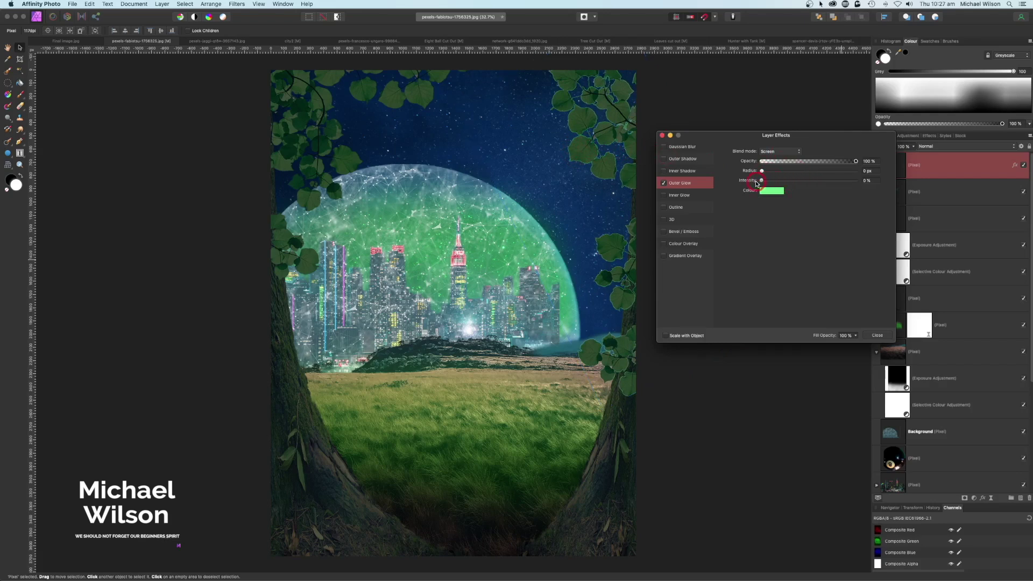
{"action": "left_click", "coordinate": [663, 135]}
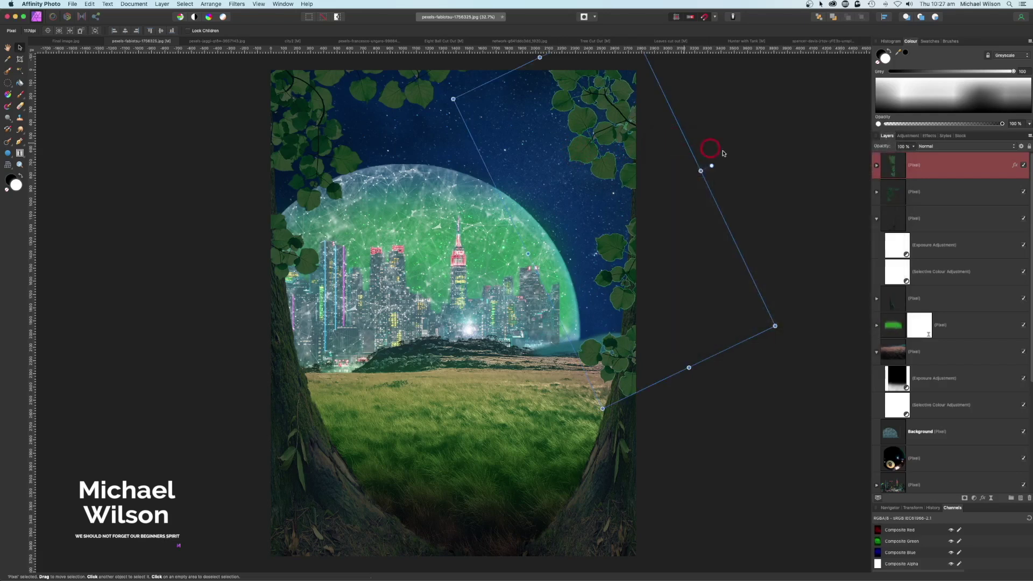
- Enable an Outer Glow effect on the left-hand leaves layer and set its colour to light green
{"action": "left_click", "coordinate": [948, 197]}
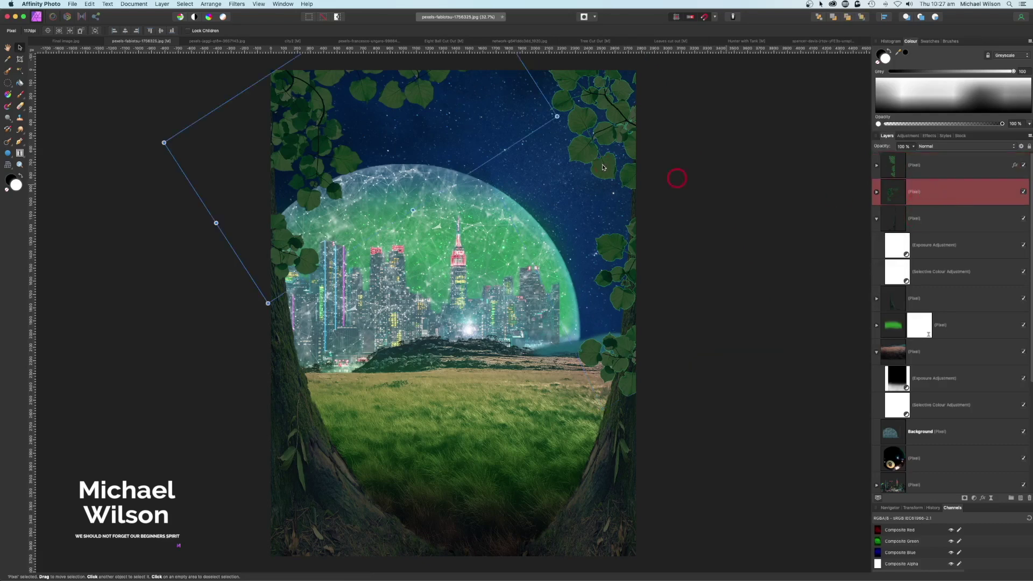
{"action": "left_click", "coordinate": [982, 499]}
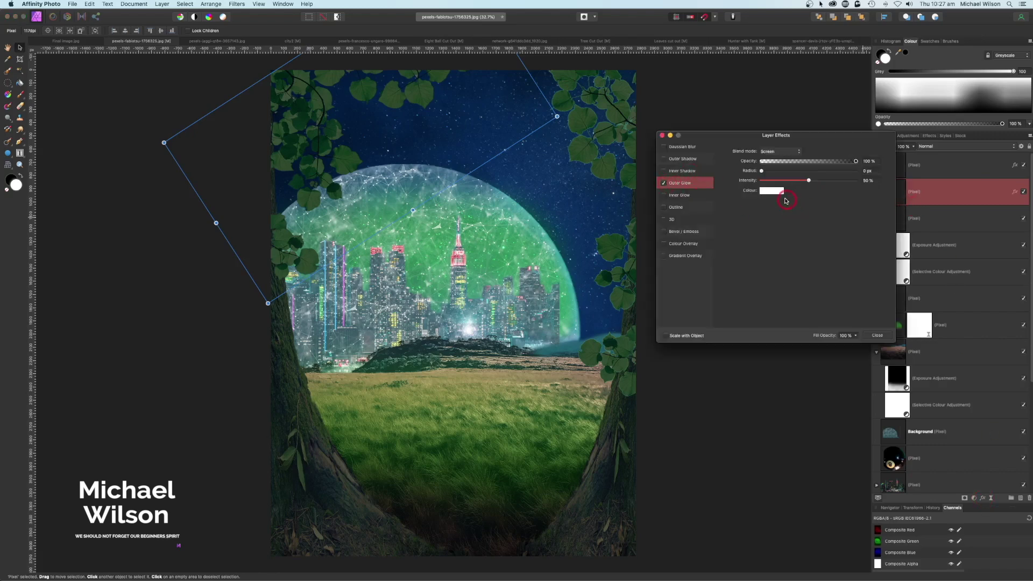
{"action": "left_click", "coordinate": [769, 192]}
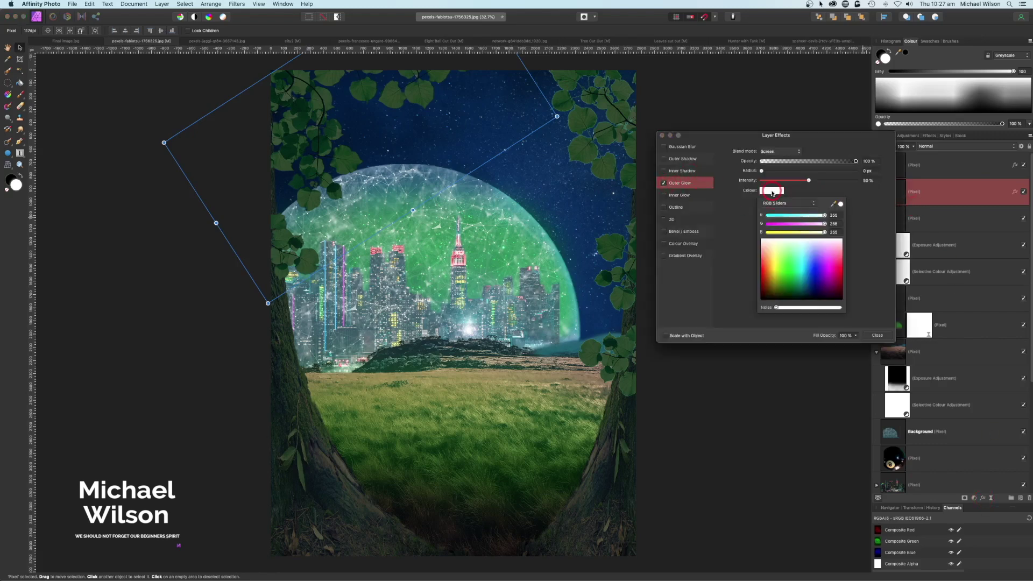
{"action": "left_click", "coordinate": [790, 257]}
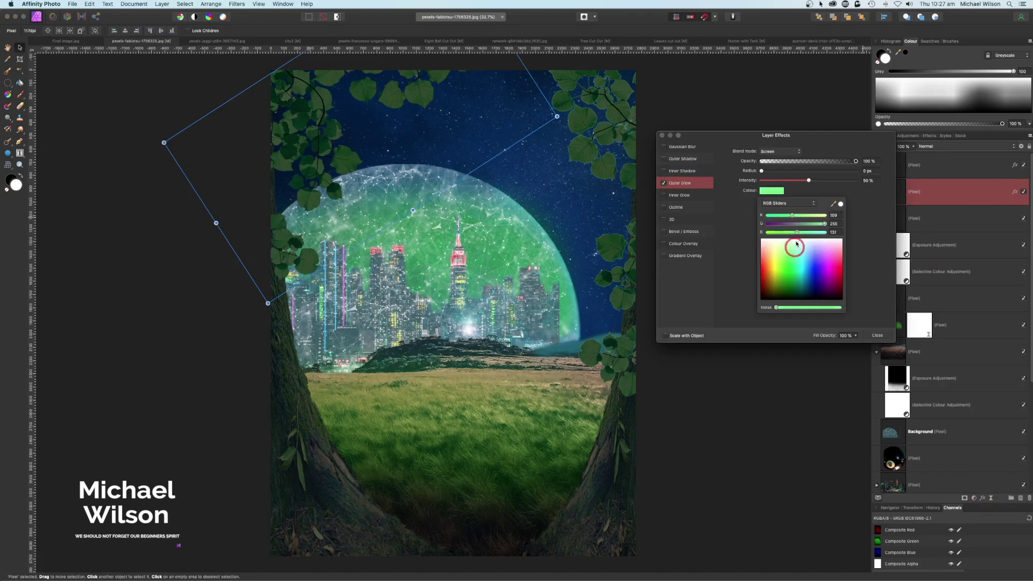
- Give the left-hand leaves' outer glow a radius of only a few pixels and 0% intensity, and close the layer effects
{"action": "left_click", "coordinate": [761, 172]}
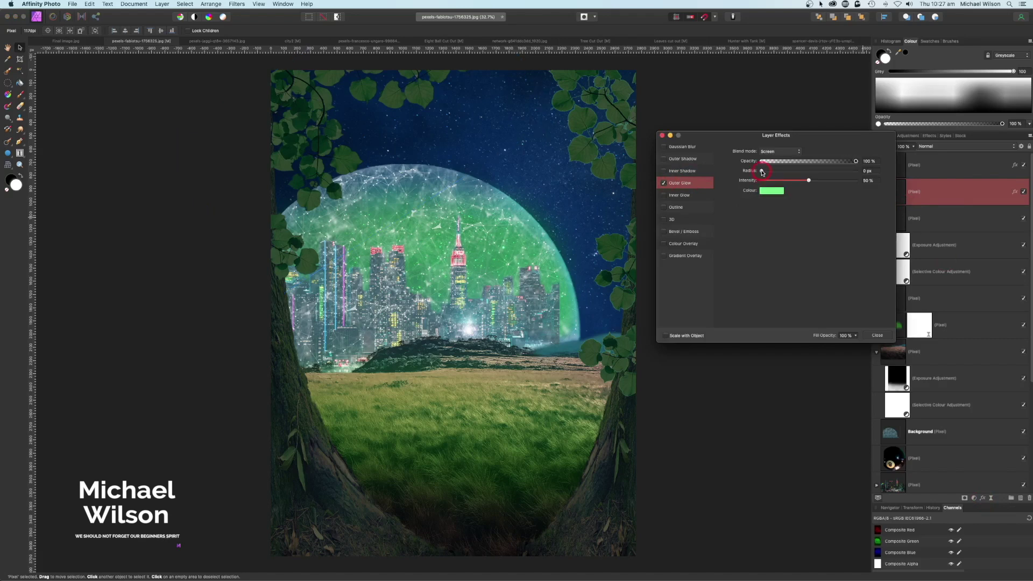
{"action": "left_click", "coordinate": [380, 134]}
{"action": "left_click", "coordinate": [383, 100]}
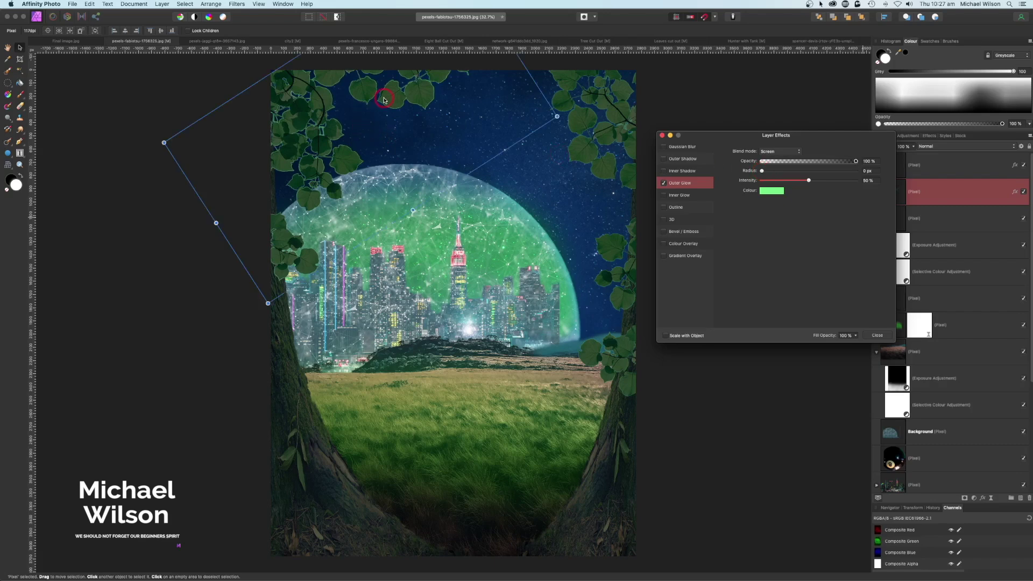
{"action": "left_click_drag", "start_coordinate": [810, 181], "coordinate": [770, 183]}
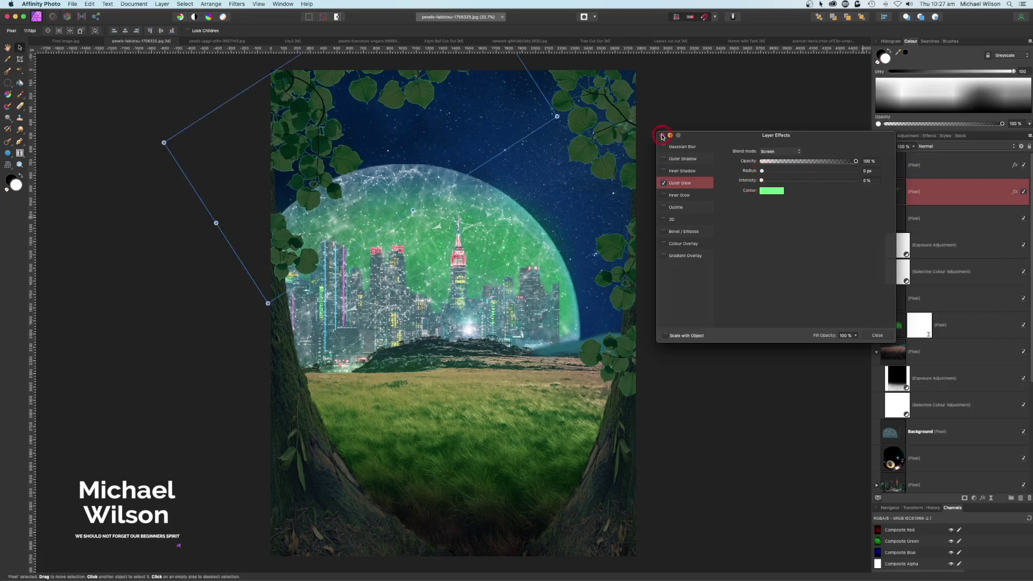
{"action": "left_click", "coordinate": [662, 135]}
- Darken the right-hand leaves by lowering the Exposure adjustment nested in their layer, and collapse the layer
{"action": "left_click", "coordinate": [874, 167]}
{"action": "double_click", "coordinate": [889, 185]}
{"action": "left_click_drag", "start_coordinate": [732, 198], "coordinate": [732, 199]}
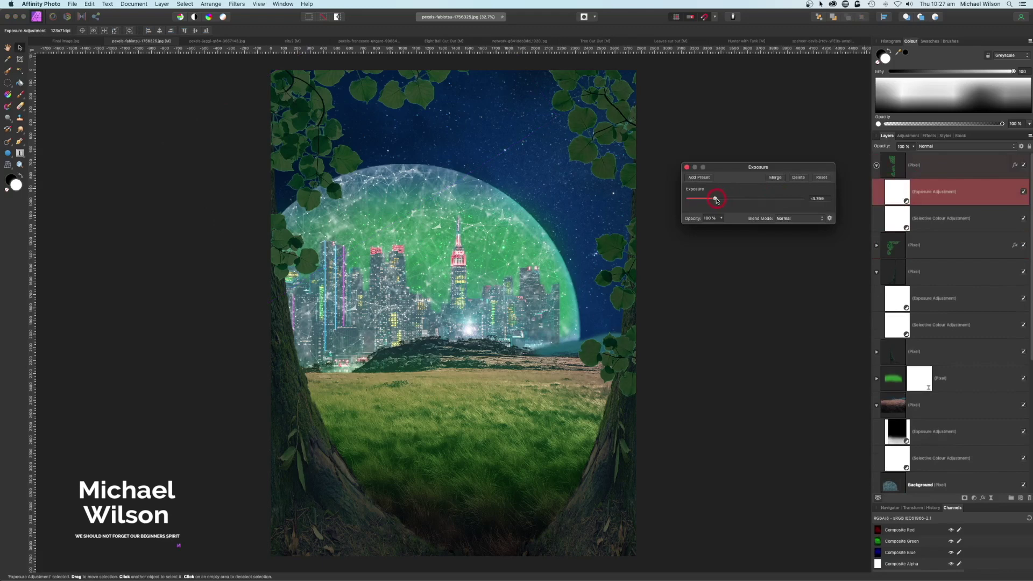
{"action": "left_click_drag", "start_coordinate": [715, 201], "coordinate": [713, 199]}
{"action": "left_click", "coordinate": [686, 168]}
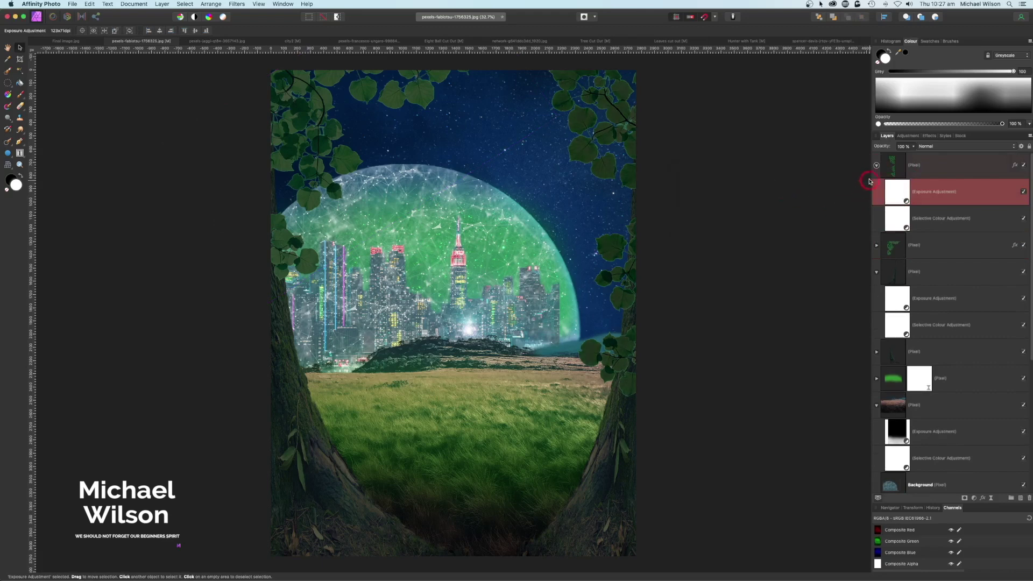
{"action": "left_click", "coordinate": [876, 166]}
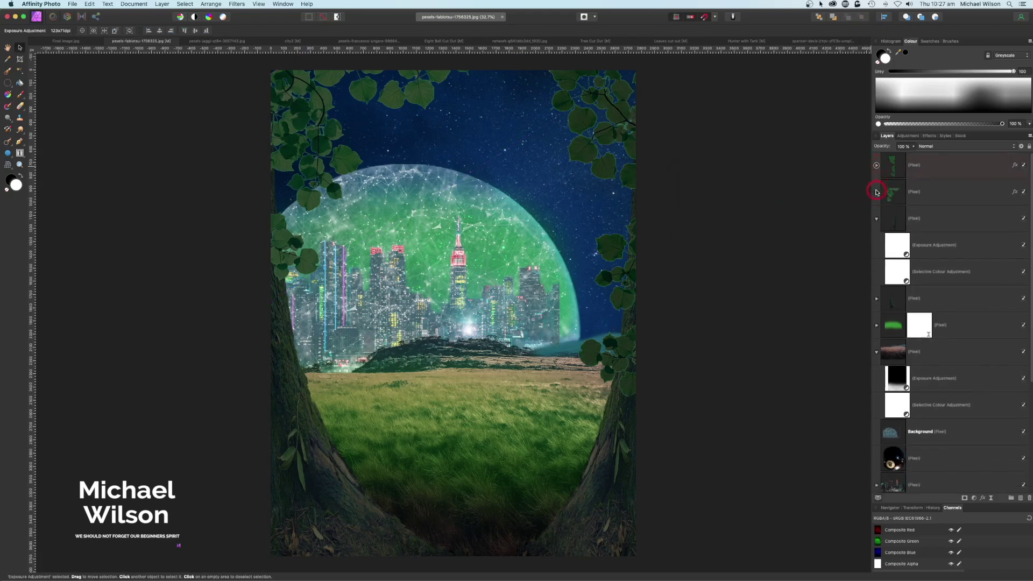
- Lower the left-hand leaves' nested Exposure adjustment to about -4
{"action": "left_click", "coordinate": [876, 191]}
{"action": "double_click", "coordinate": [898, 219]}
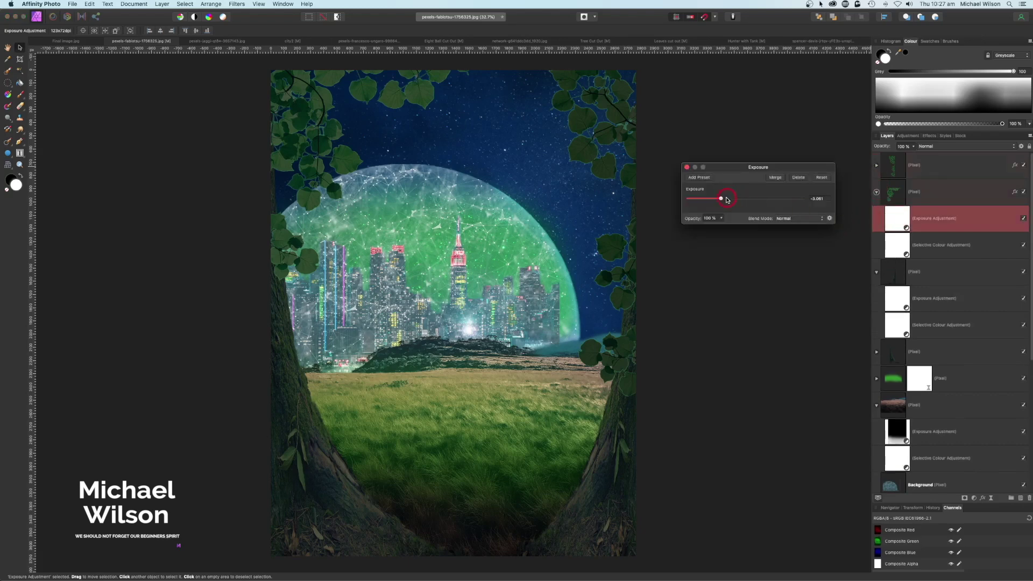
{"action": "left_click_drag", "start_coordinate": [716, 200], "coordinate": [714, 201]}
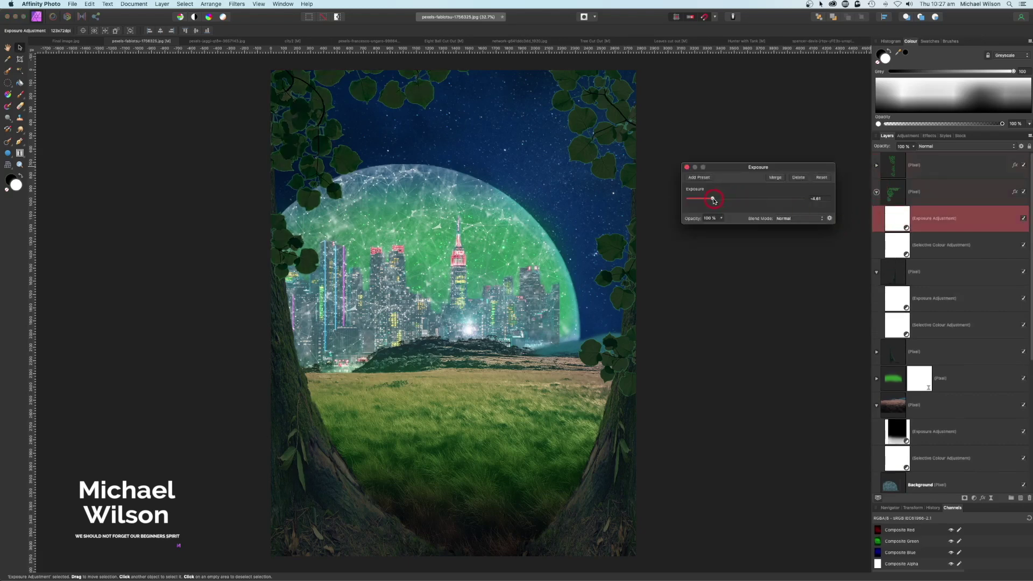
{"action": "left_click", "coordinate": [688, 169]}
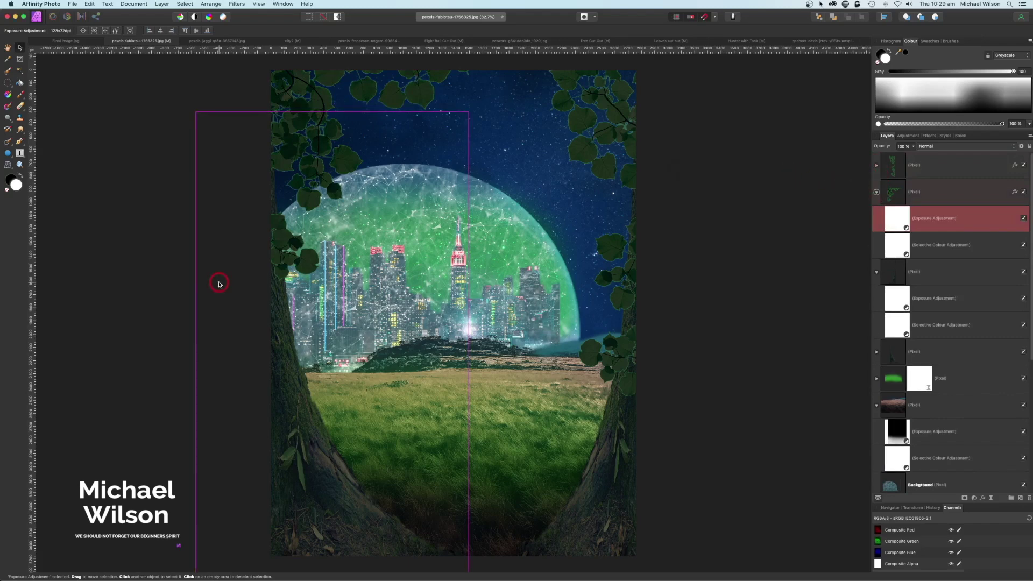
- Look through the Human with Tank and firefighter documents, hiding the firefighter photo's background to view the cut-out tank
{"action": "left_click", "coordinate": [743, 42]}
{"action": "key", "text": "s"}
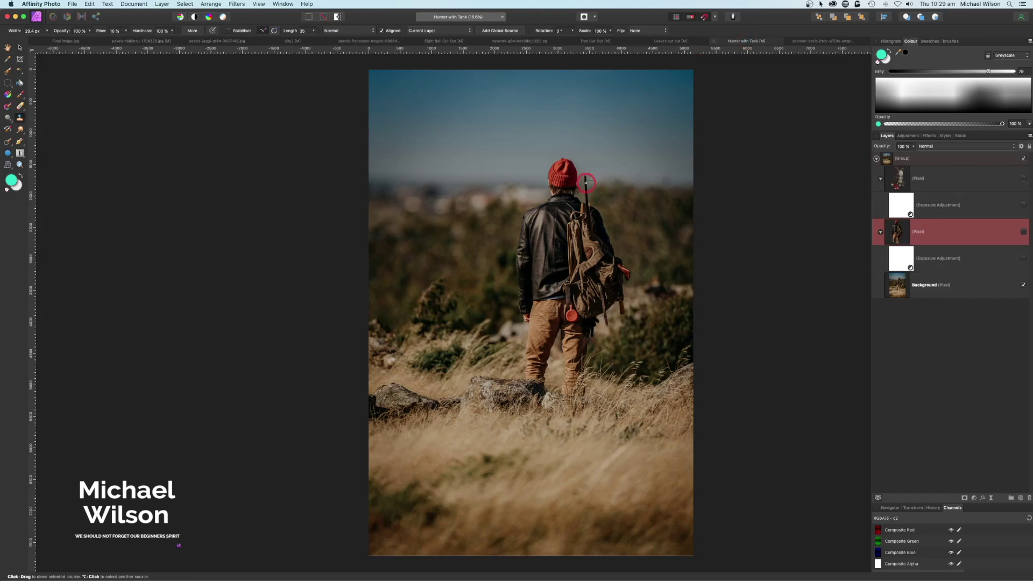
{"action": "left_click", "coordinate": [826, 43]}
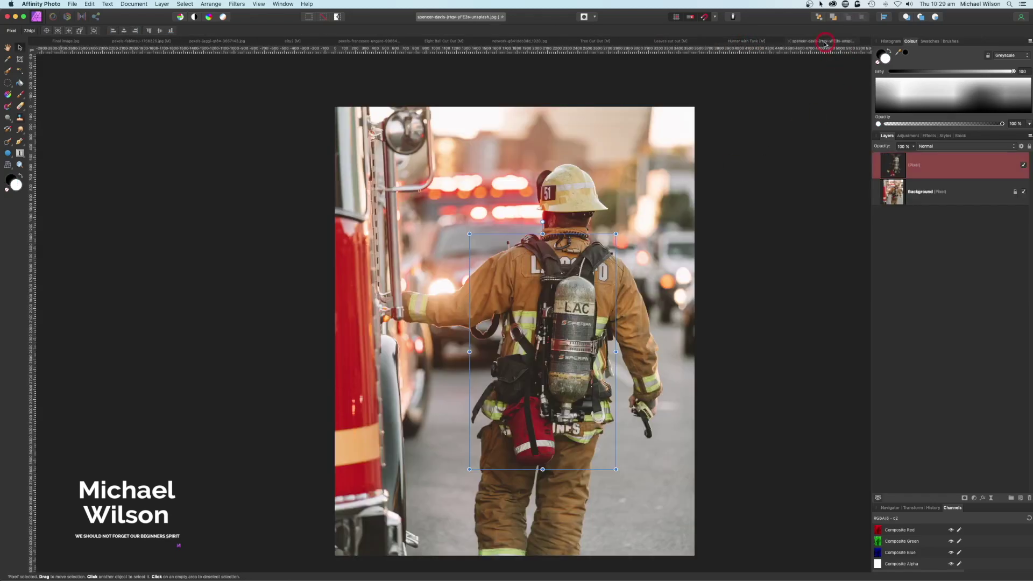
{"action": "key", "text": "v"}
{"action": "left_click", "coordinate": [581, 315]}
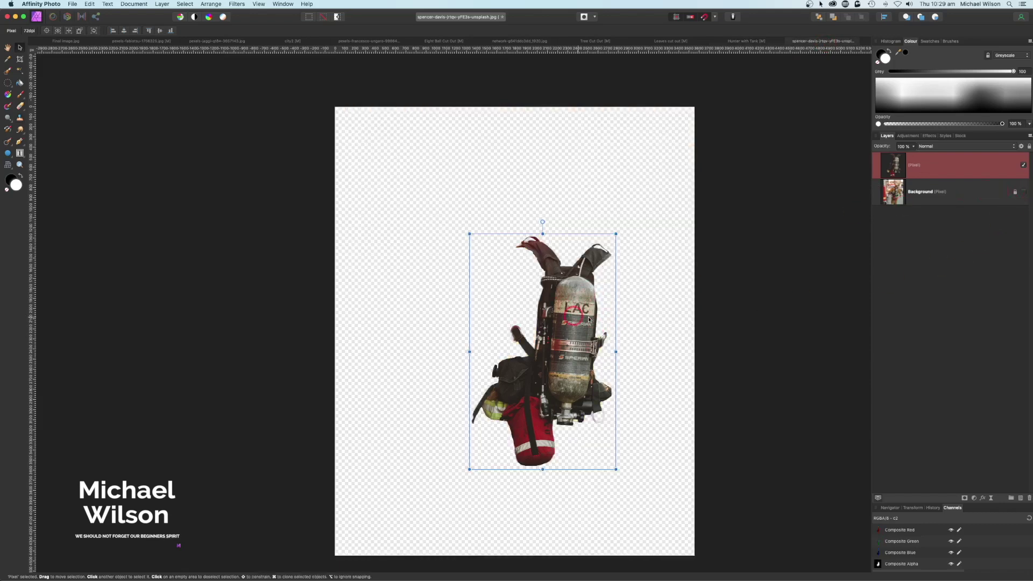
- In the Human with Tank document, show the tank and man cut-outs with their Exposure adjustments, hide the background and collapse the group
{"action": "left_click", "coordinate": [752, 48]}
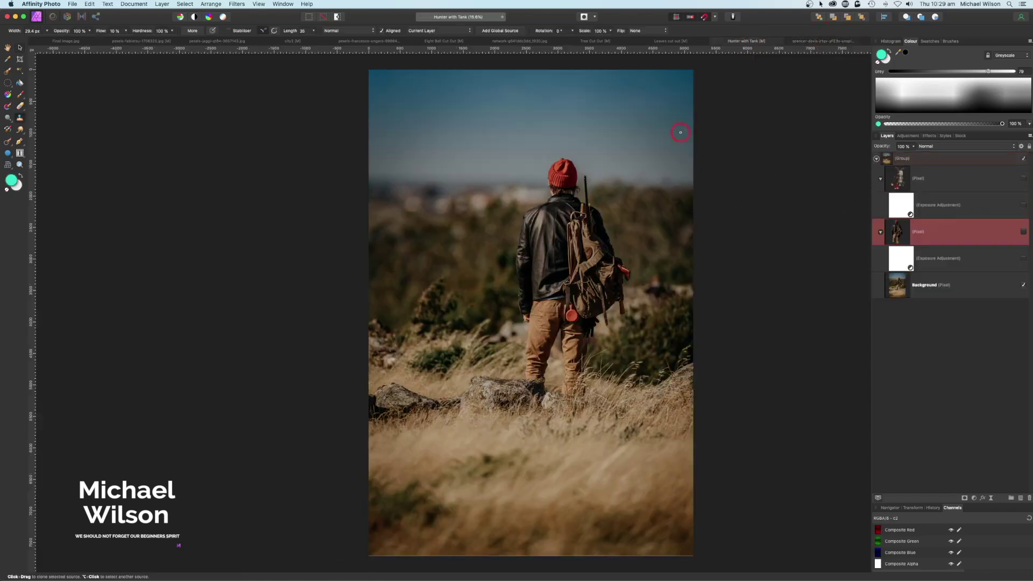
{"action": "left_click", "coordinate": [1022, 180]}
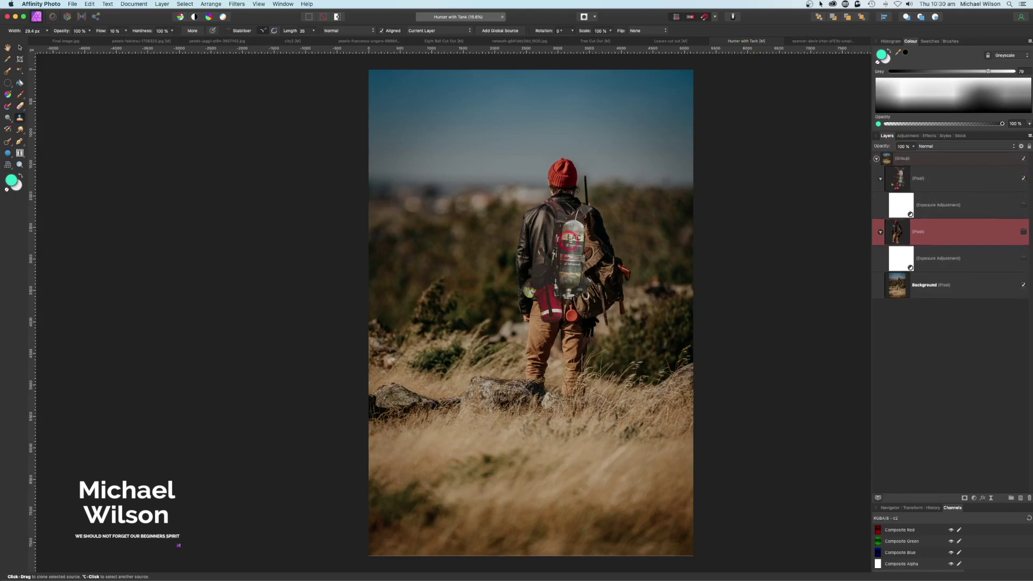
{"action": "left_click", "coordinate": [1023, 205]}
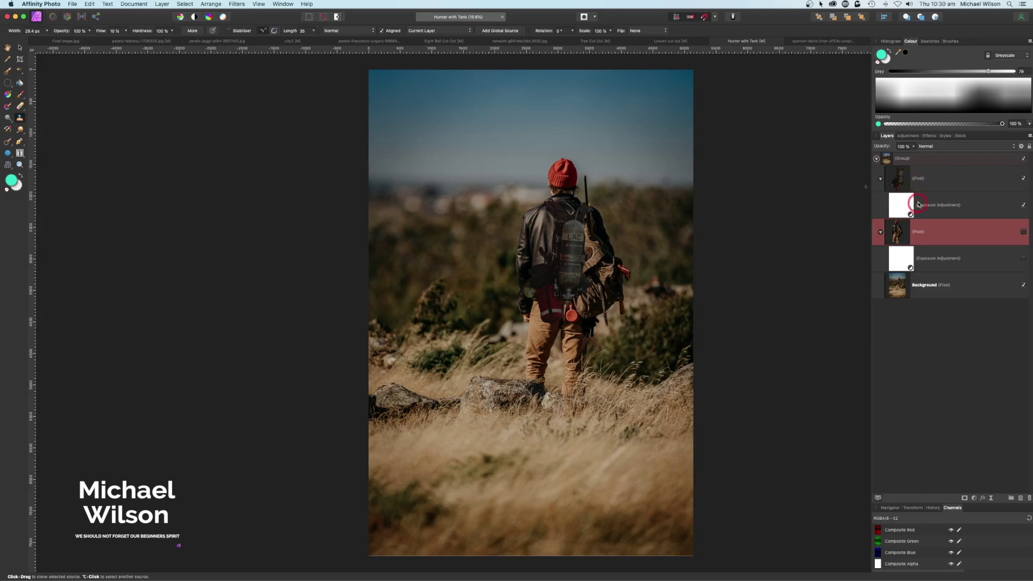
{"action": "left_click", "coordinate": [1023, 233]}
{"action": "left_click", "coordinate": [1023, 258]}
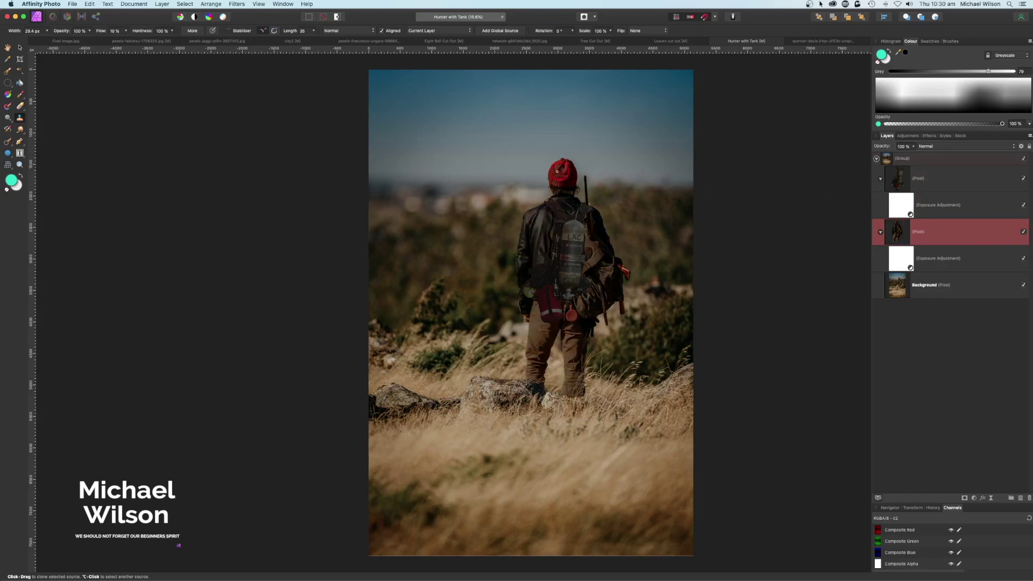
{"action": "left_click", "coordinate": [1024, 285]}
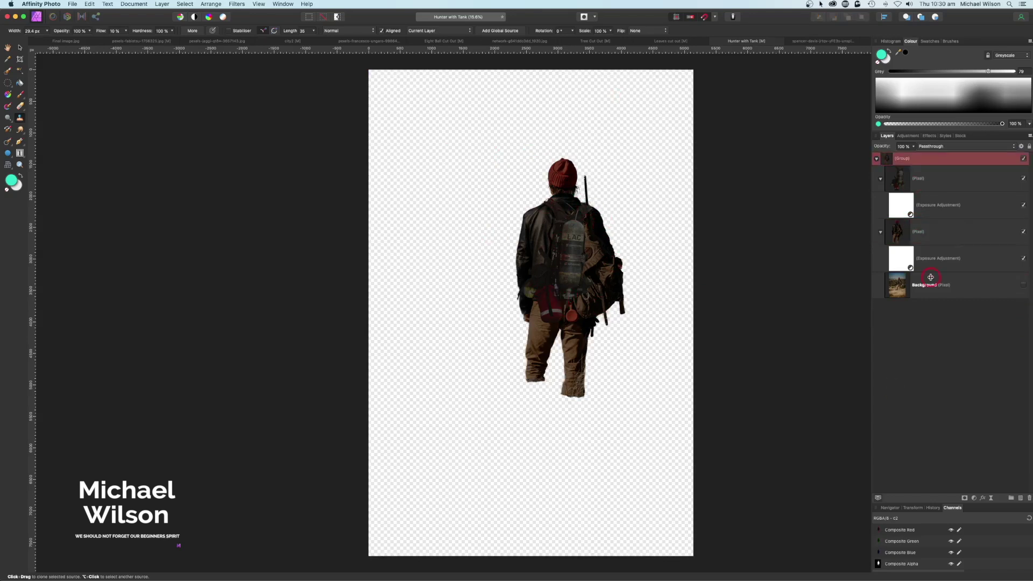
{"action": "left_click", "coordinate": [875, 159]}
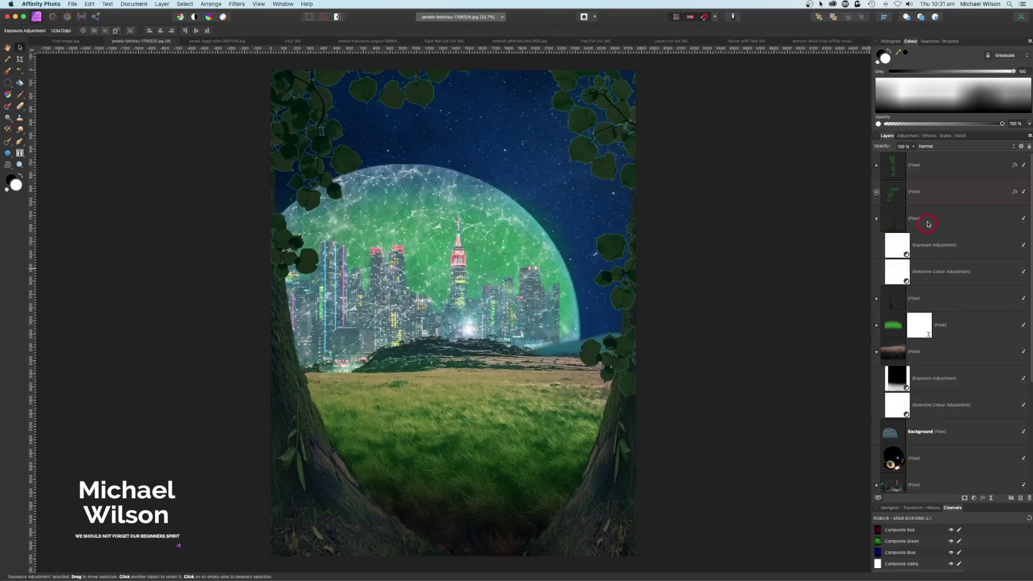
- Paste the man-with-tank group above the right tree layer in the composite, shrink it and place it in the foreground between the trees
{"action": "left_click", "coordinate": [928, 224]}
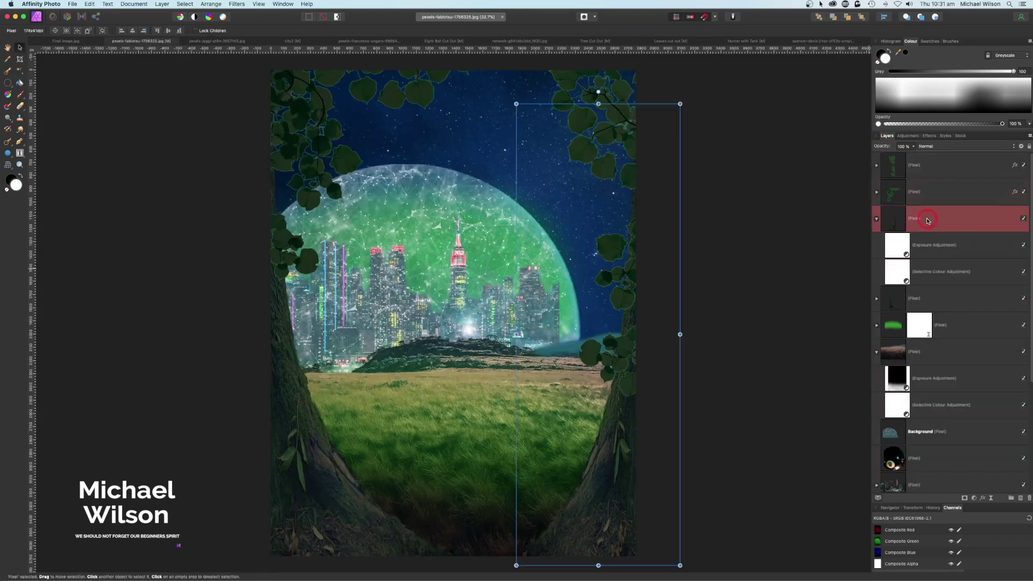
{"action": "left_click_drag", "start_coordinate": [774, 346], "coordinate": [577, 262]}
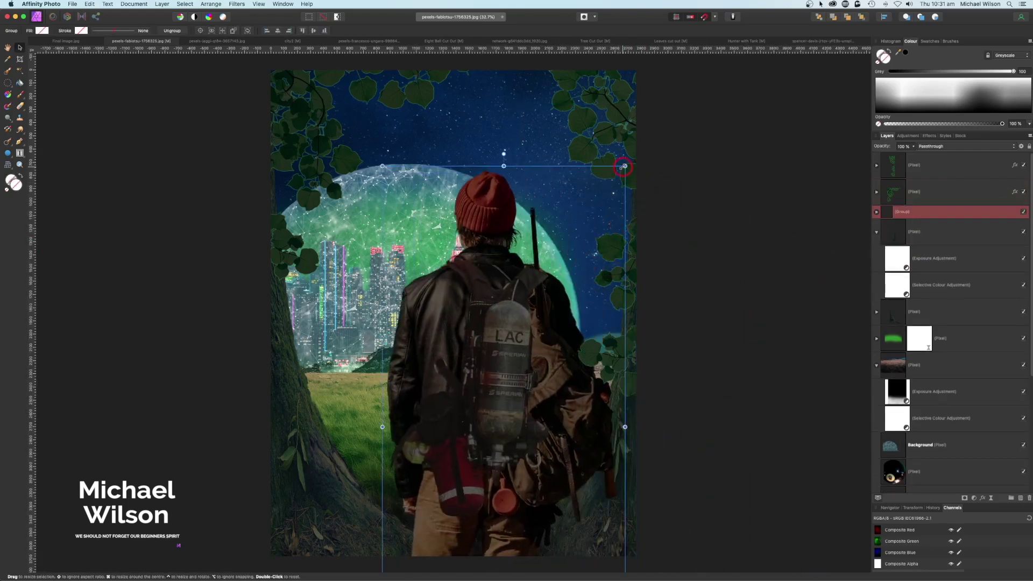
{"action": "left_click_drag", "start_coordinate": [624, 167], "coordinate": [538, 352]}
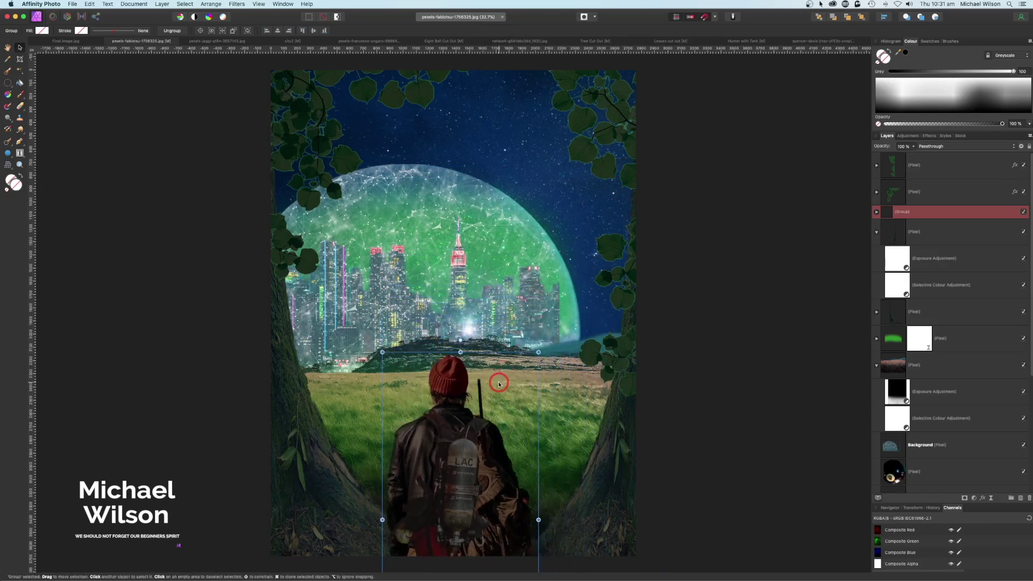
{"action": "left_click_drag", "start_coordinate": [493, 376], "coordinate": [506, 246]}
{"action": "left_click_drag", "start_coordinate": [547, 213], "coordinate": [475, 372]}
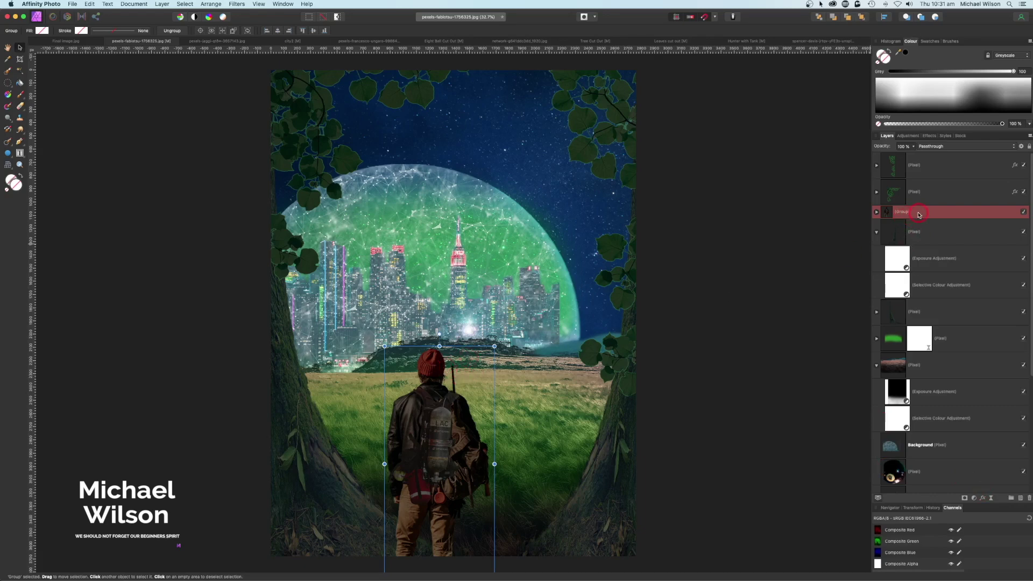
- Add a Selective Colour adjustment inside the man's group, with Neutrals cyan at 30% and reduced yellow, and collapse the group
{"action": "left_click", "coordinate": [973, 495]}
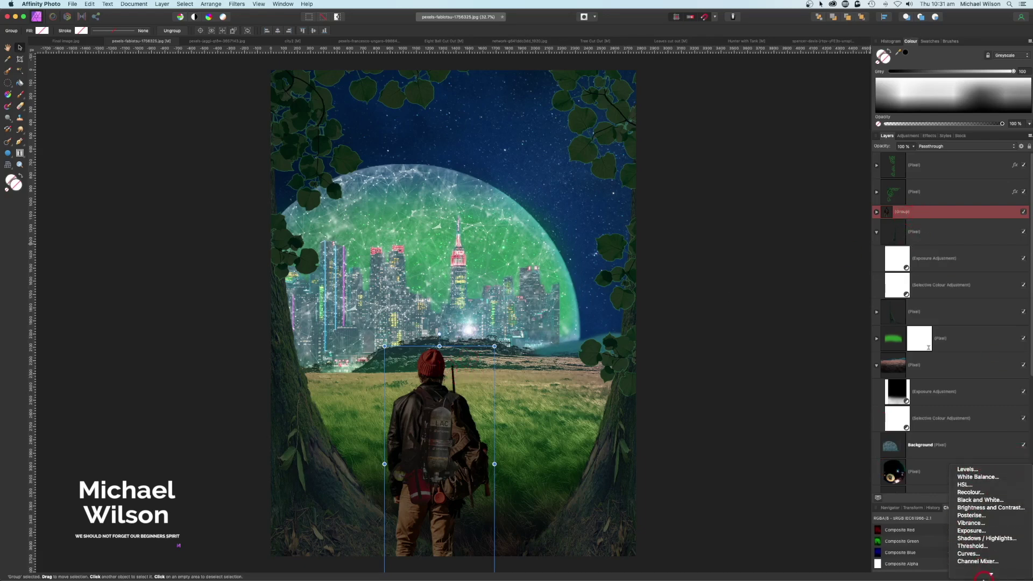
{"action": "left_click", "coordinate": [986, 539]}
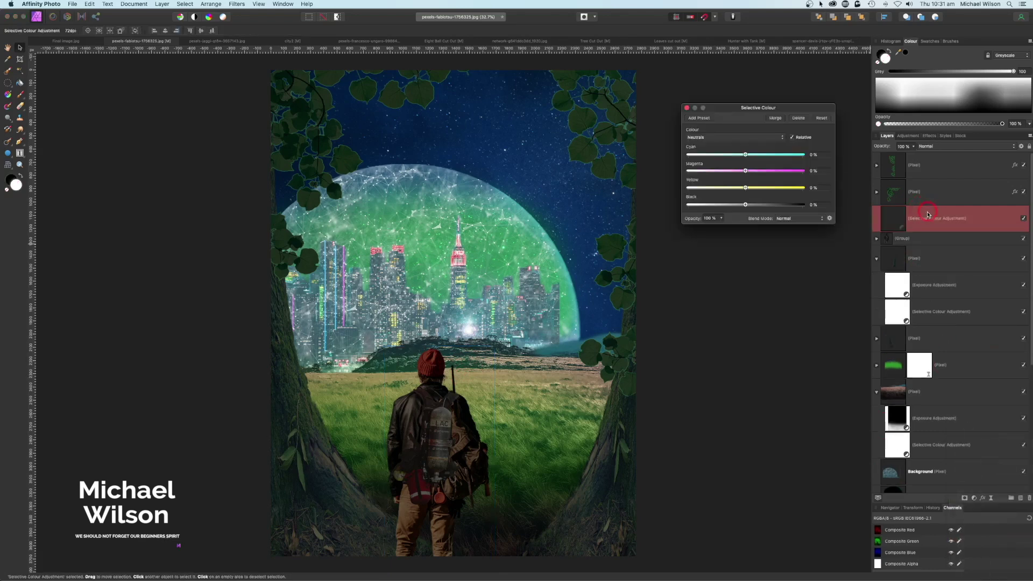
{"action": "left_click_drag", "start_coordinate": [935, 223], "coordinate": [936, 240]}
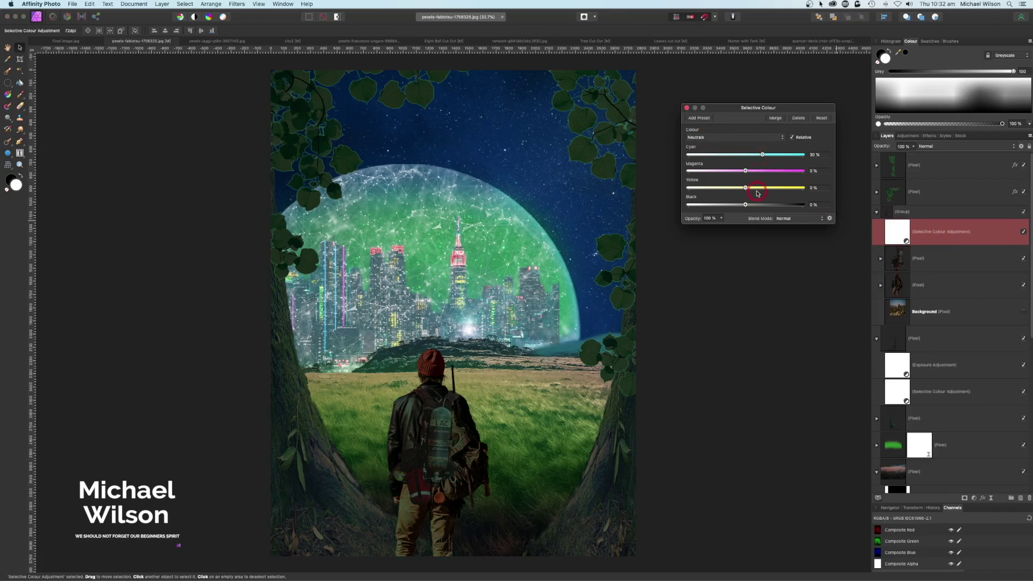
{"action": "left_click_drag", "start_coordinate": [746, 189], "coordinate": [735, 190]}
{"action": "left_click", "coordinate": [687, 108]}
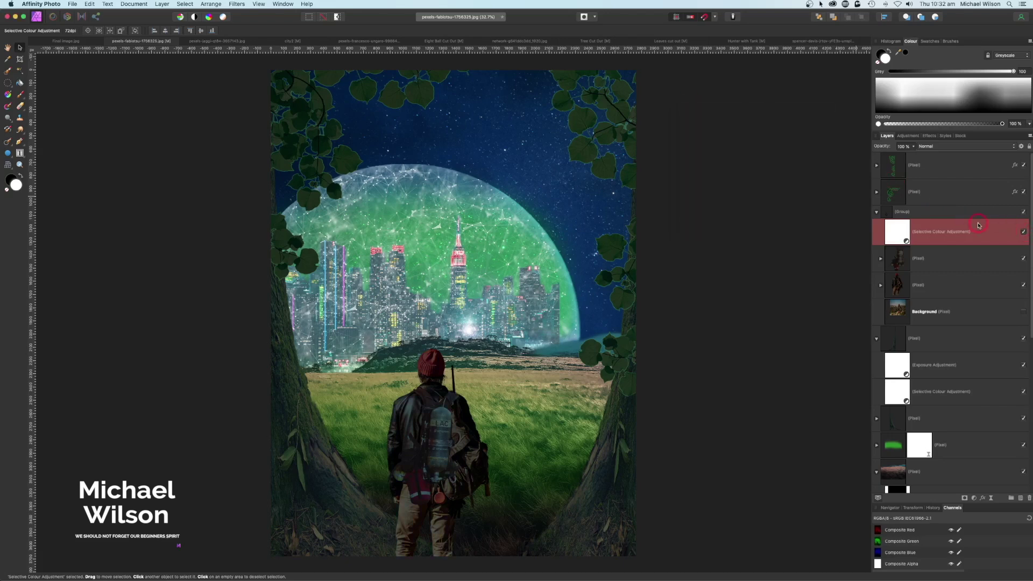
{"action": "left_click", "coordinate": [883, 215]}
{"action": "left_click", "coordinate": [877, 212]}
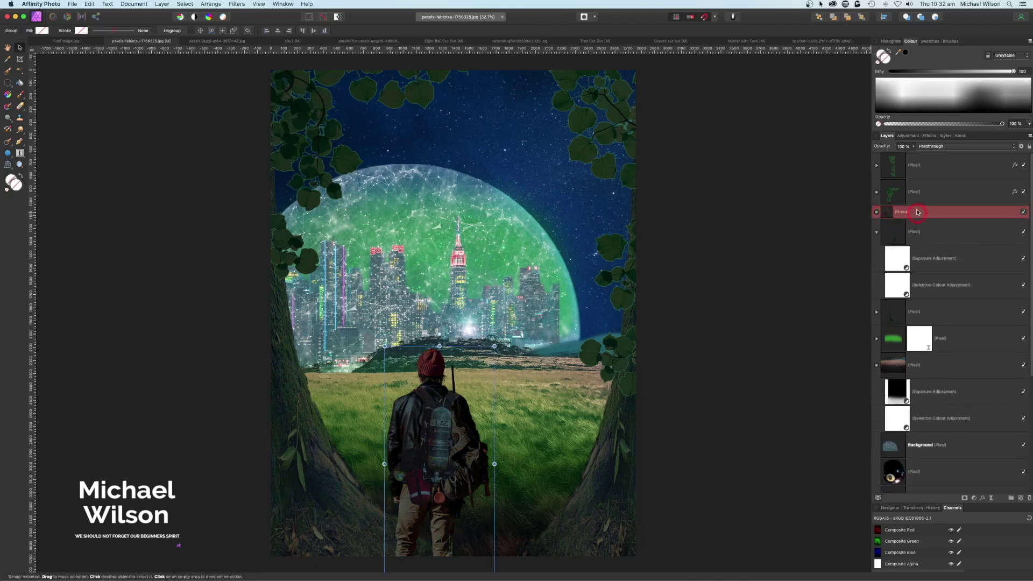
- Add an Exposure adjustment inside the man's group above the Selective Colour adjustment and lower the exposure to about -1.4
{"action": "left_click", "coordinate": [974, 499]}
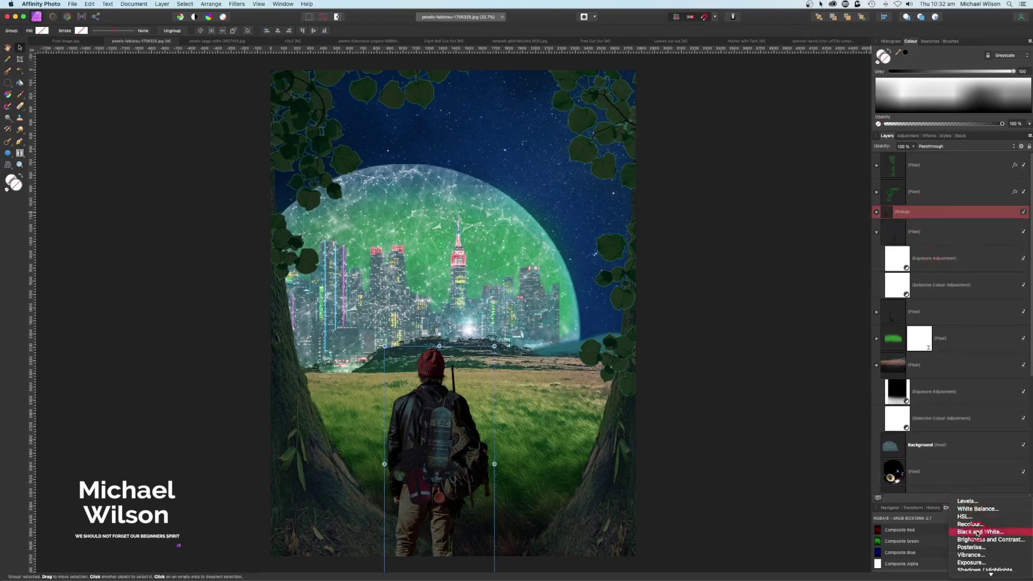
{"action": "left_click", "coordinate": [971, 562]}
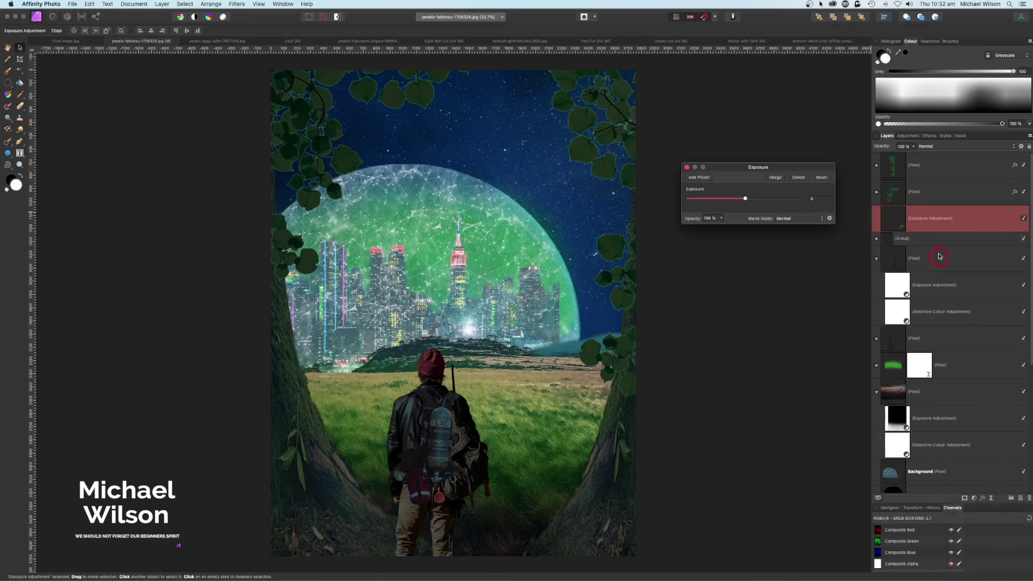
{"action": "left_click_drag", "start_coordinate": [940, 229], "coordinate": [940, 240]}
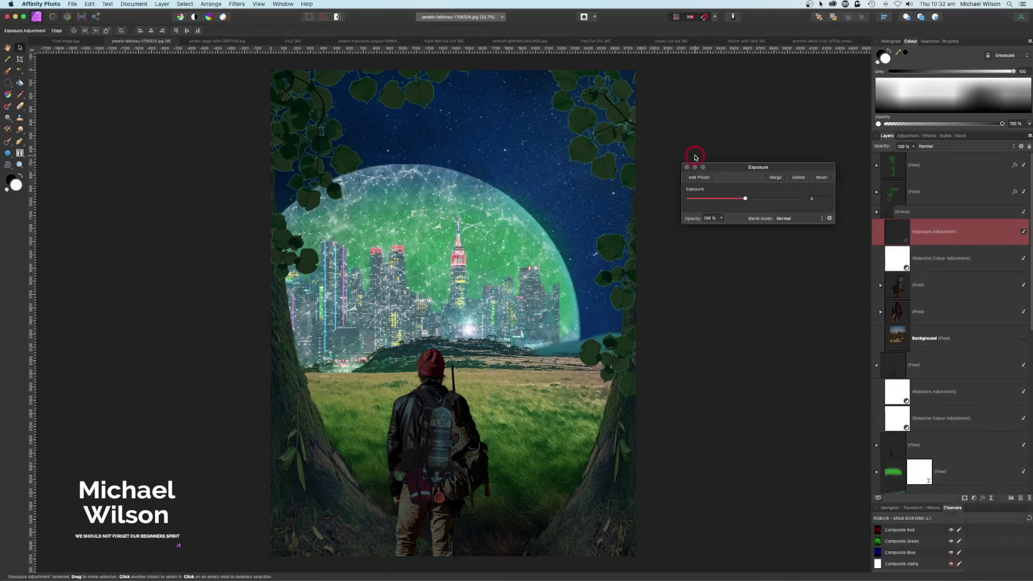
{"action": "left_click_drag", "start_coordinate": [745, 200], "coordinate": [737, 200]}
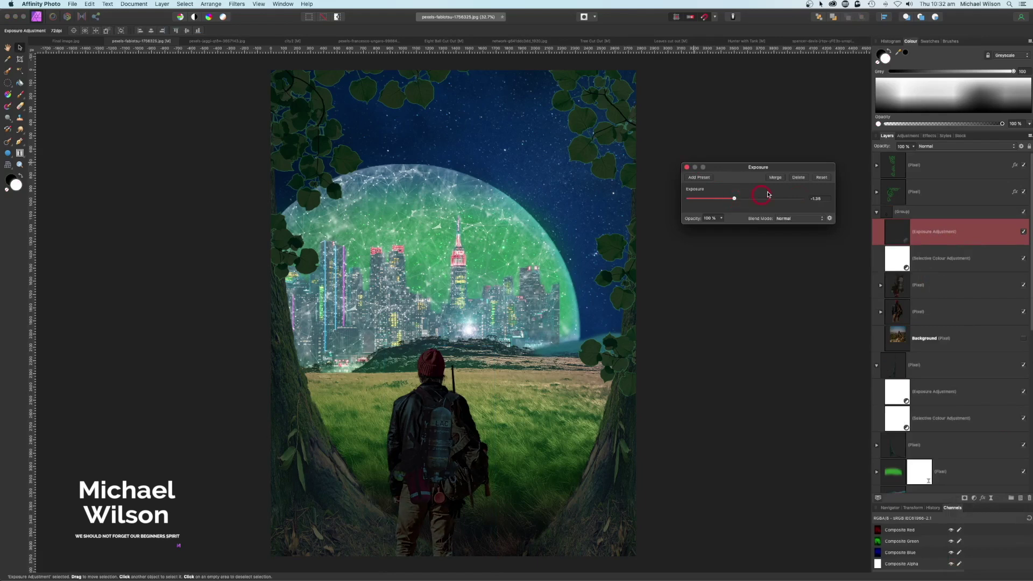
- Add a light green Outer Glow in Screen mode with a small radius to the man's cut-out layer and collapse his group
{"action": "left_click", "coordinate": [687, 167]}
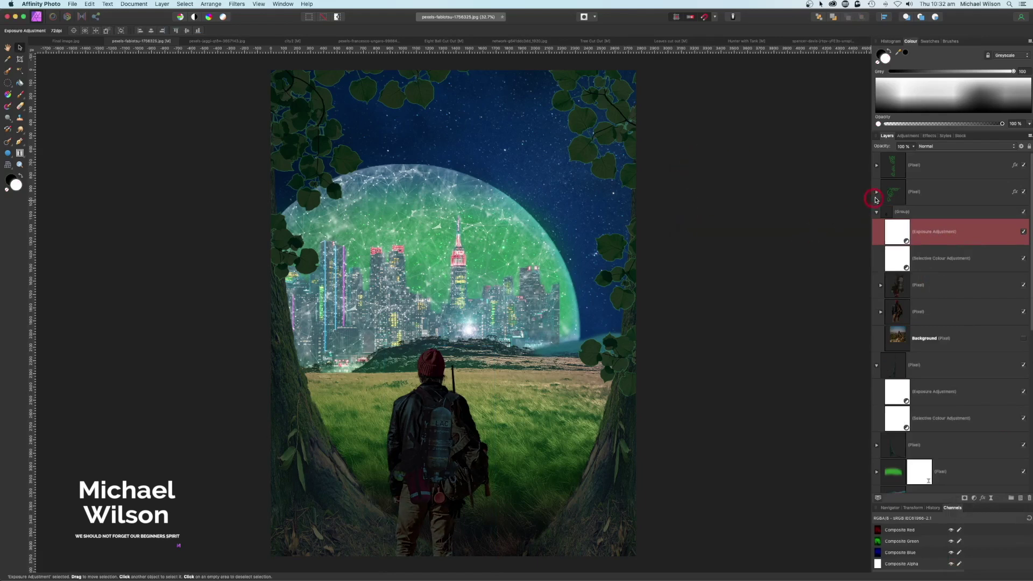
{"action": "left_click", "coordinate": [954, 310]}
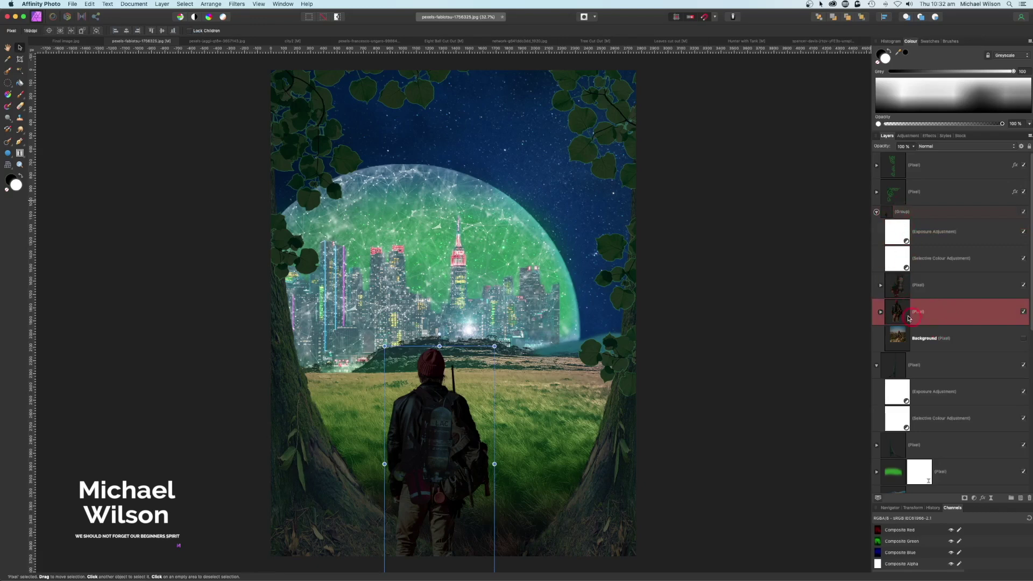
{"action": "left_click", "coordinate": [983, 499]}
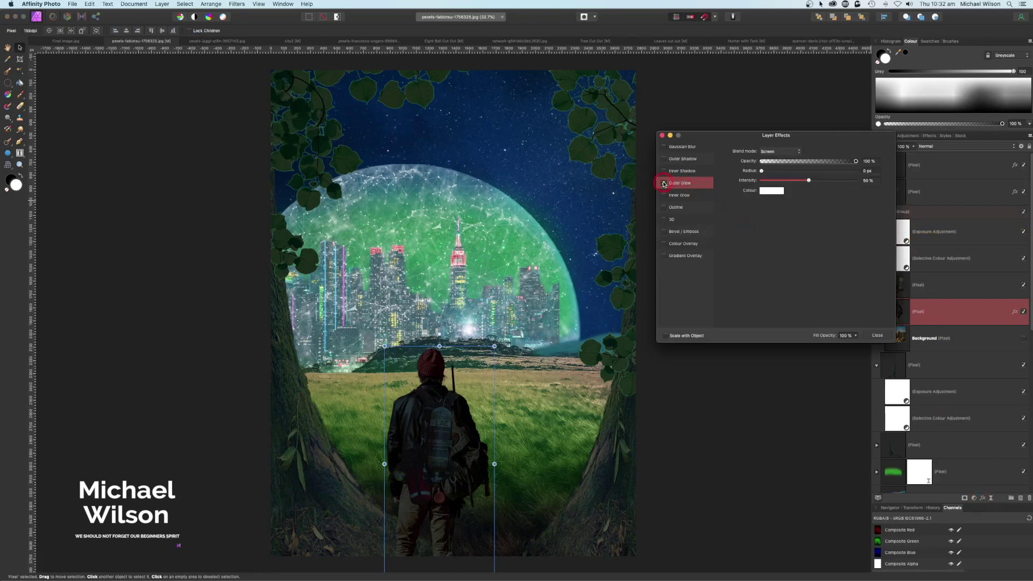
{"action": "left_click", "coordinate": [770, 192]}
{"action": "left_click", "coordinate": [767, 175]}
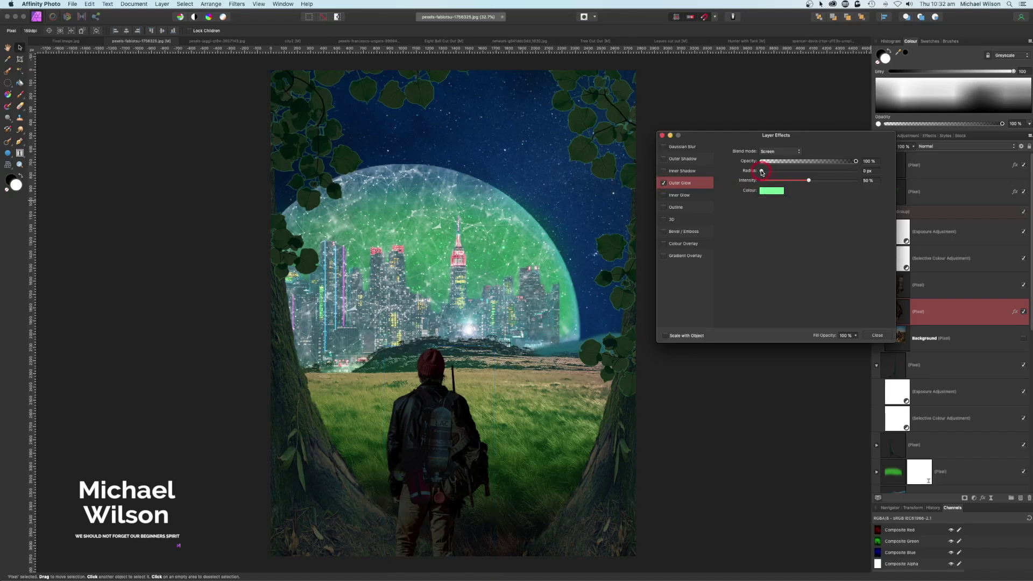
{"action": "mouse_move", "coordinate": [763, 172]}
{"action": "left_mouse_down"}
{"action": "mouse_move", "coordinate": [807, 181]}
{"action": "mouse_move", "coordinate": [754, 183]}
{"action": "left_mouse_up"}
{"action": "left_click", "coordinate": [662, 135]}
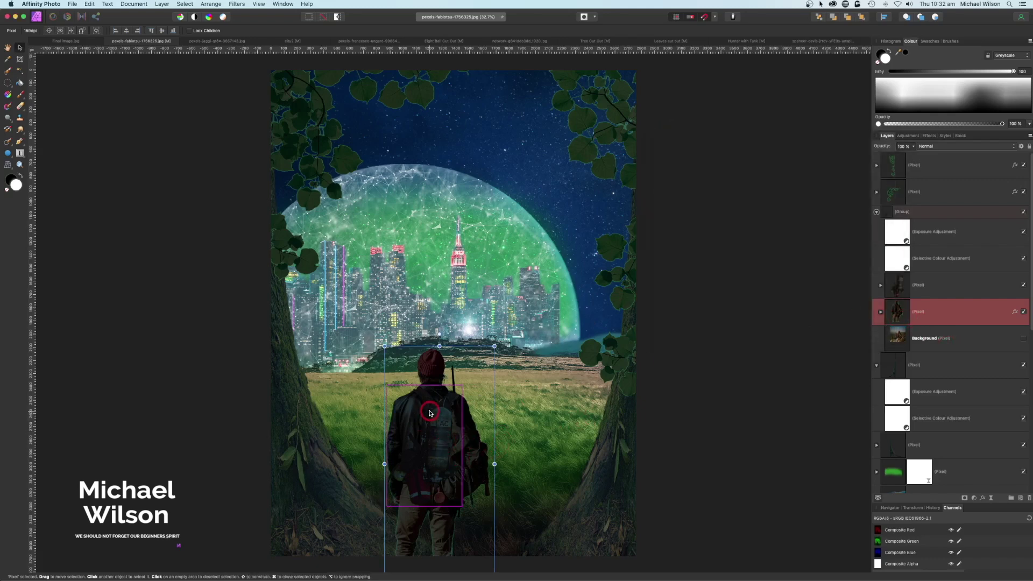
{"action": "key", "text": "super+plus"}
{"action": "key", "text": "super+plus"}
{"action": "left_click_drag", "start_coordinate": [430, 412], "coordinate": [479, 271]}
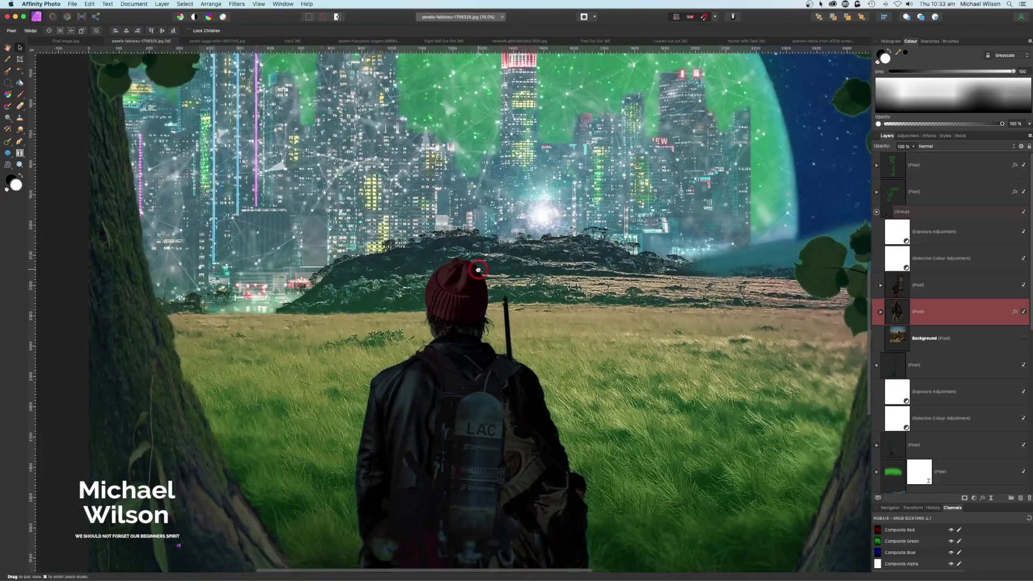
{"action": "left_click_drag", "start_coordinate": [479, 355], "coordinate": [496, 223]}
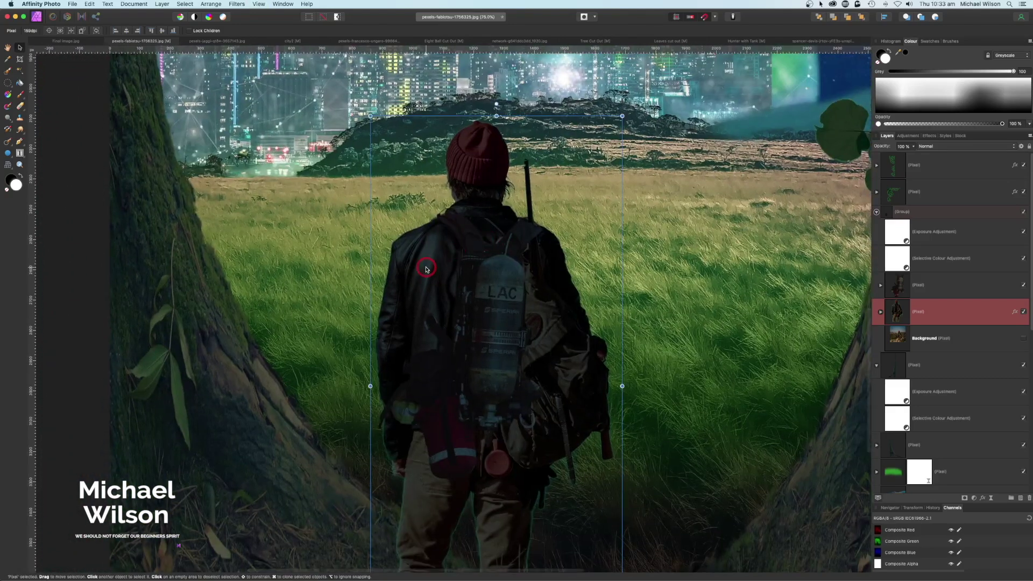
{"action": "key", "text": "super+0"}
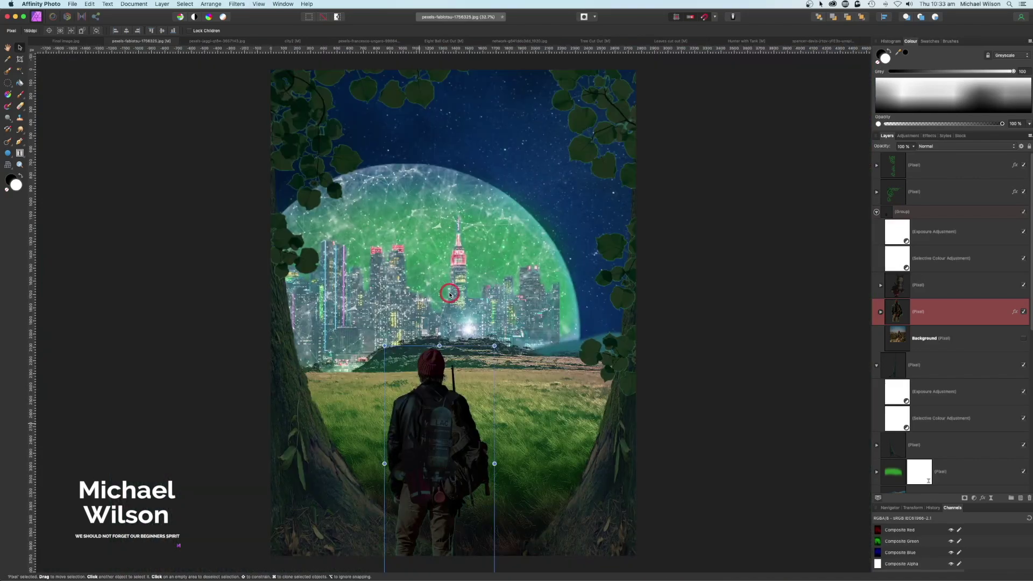
{"action": "left_click", "coordinate": [877, 213]}
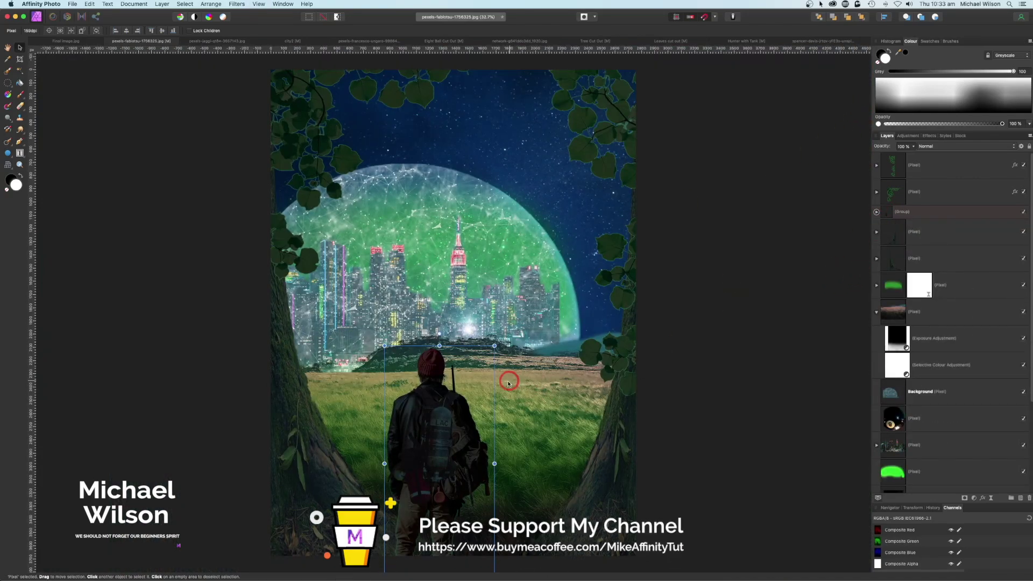
- Add an Exposure adjustment nested in the grass field layer, above its existing masked Exposure adjustment, and lower the exposure to about -1.6
{"action": "scroll", "coordinate": [770, 293], "scroll_direction": "up", "scroll_amount": 2}
{"action": "scroll", "coordinate": [771, 294], "scroll_direction": "up", "scroll_amount": 4}
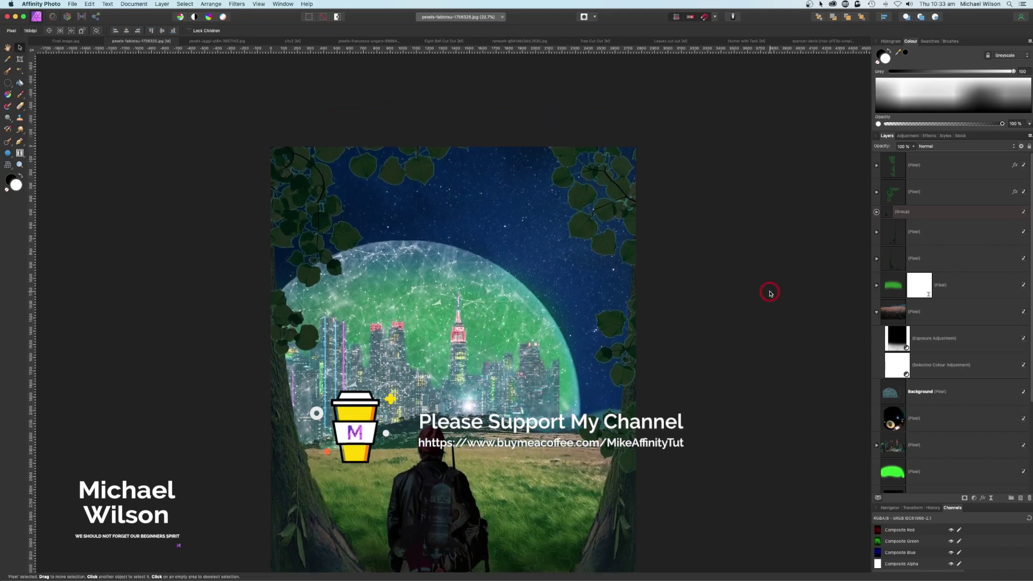
{"action": "scroll", "coordinate": [770, 293], "scroll_direction": "down", "scroll_amount": 6}
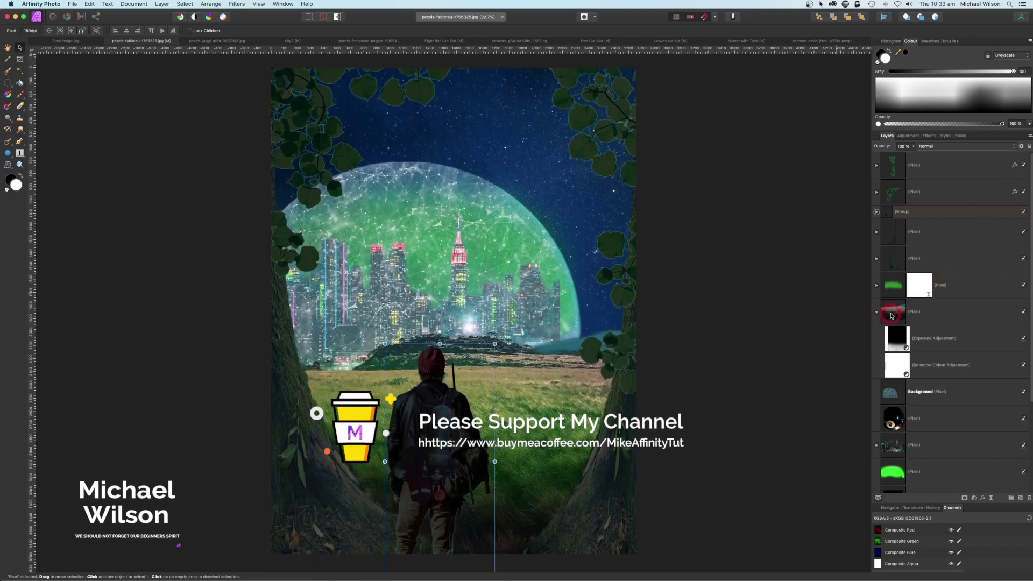
{"action": "left_click", "coordinate": [892, 315]}
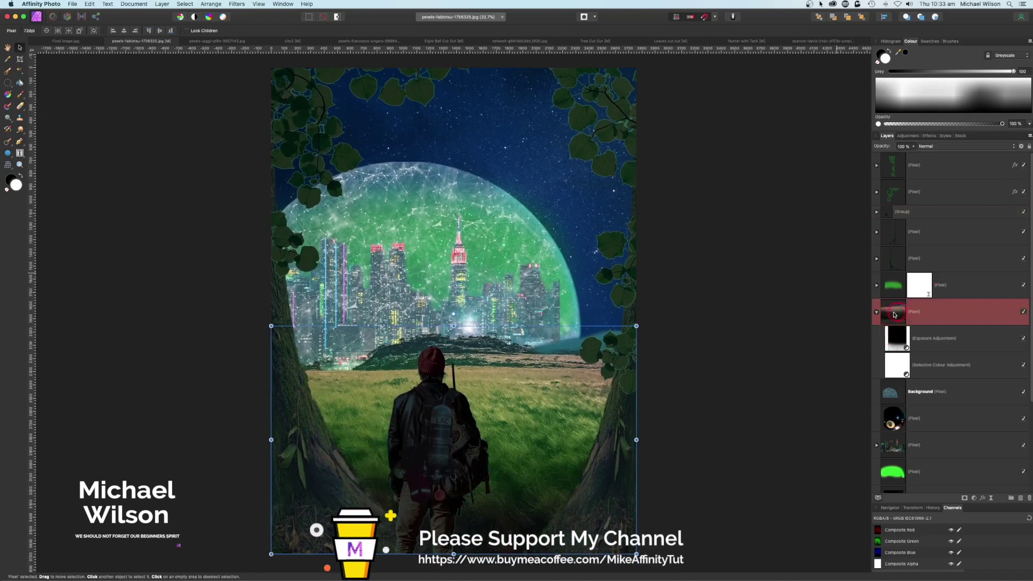
{"action": "left_click", "coordinate": [978, 499]}
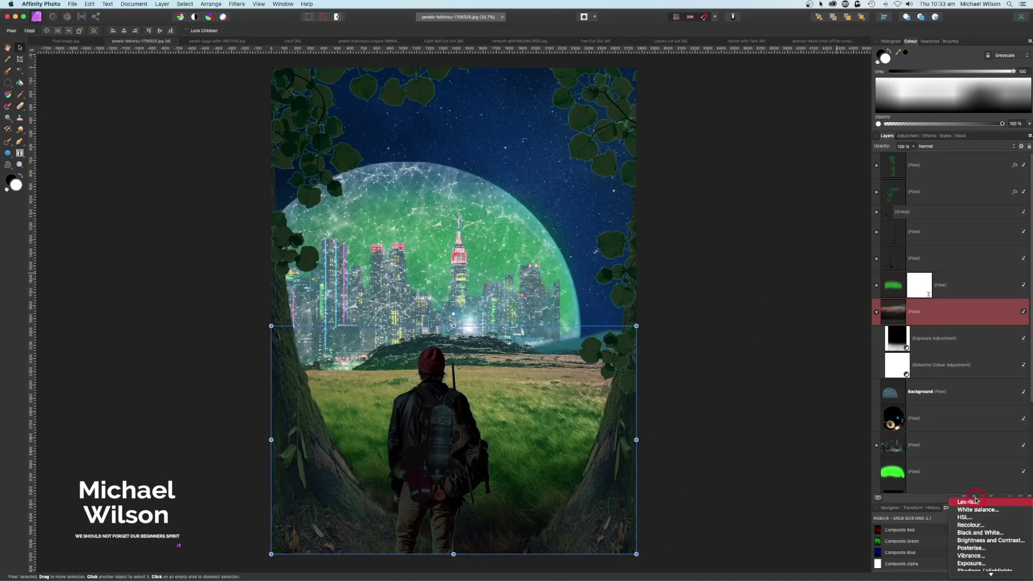
{"action": "left_click", "coordinate": [977, 563]}
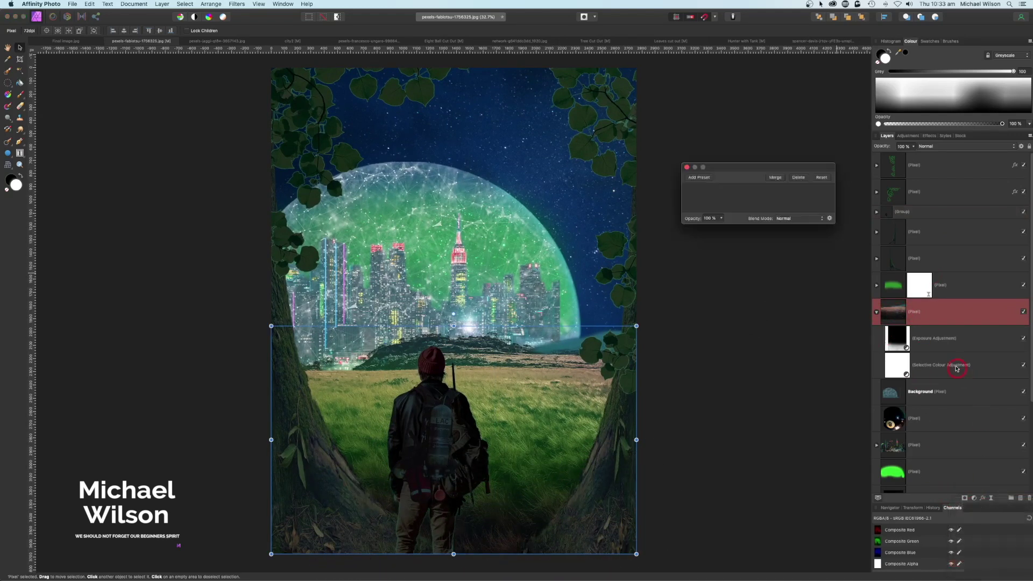
{"action": "left_click_drag", "start_coordinate": [948, 313], "coordinate": [948, 339]}
{"action": "left_click_drag", "start_coordinate": [743, 200], "coordinate": [732, 201]}
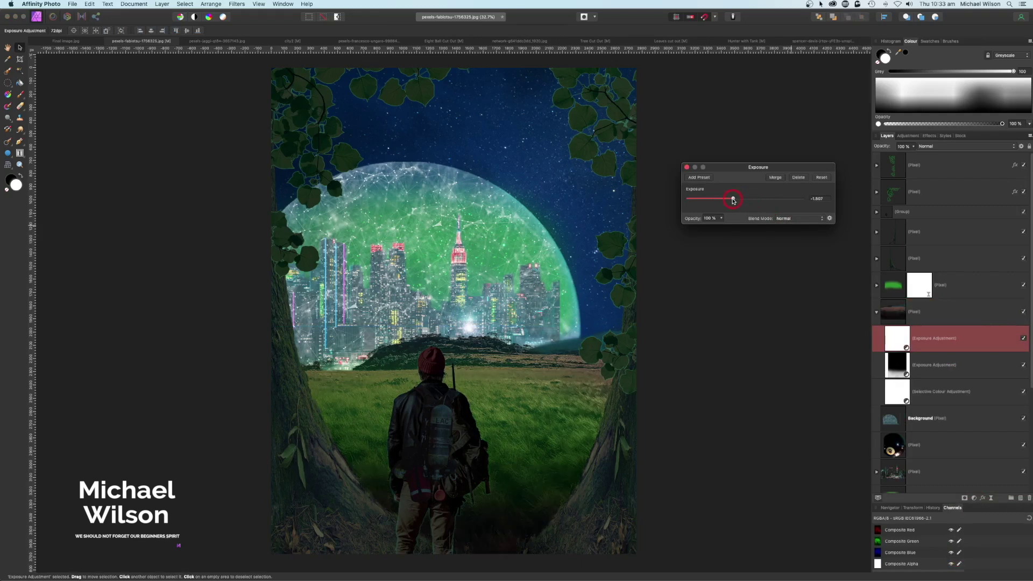
{"action": "left_click", "coordinate": [693, 172]}
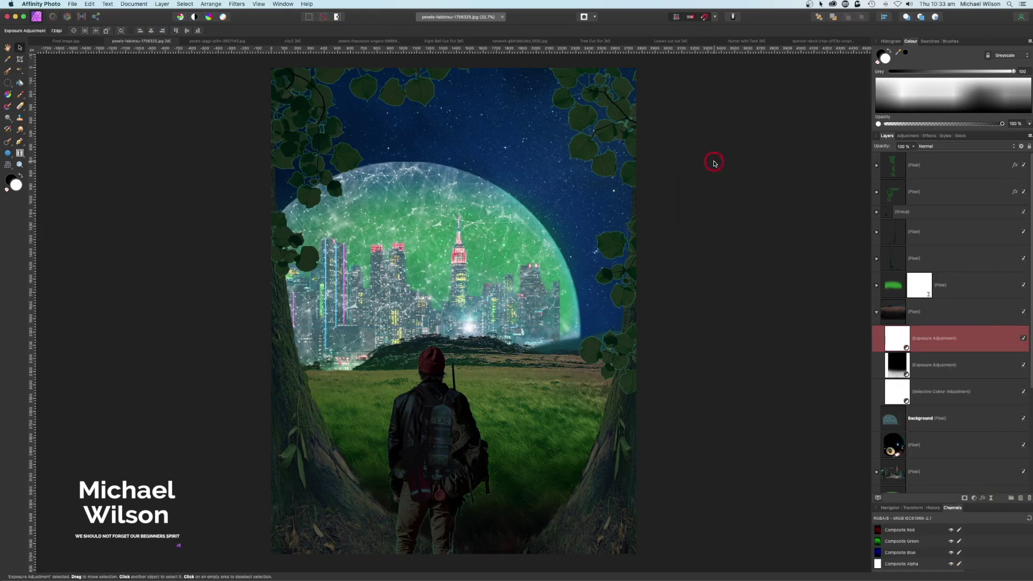
- Paint in white on the mask of the grass layer's older Exposure adjustment to darken the grass around the man and trees
{"action": "scroll", "coordinate": [715, 161], "scroll_direction": "down", "scroll_amount": 2}
{"action": "left_click", "coordinate": [894, 371]}
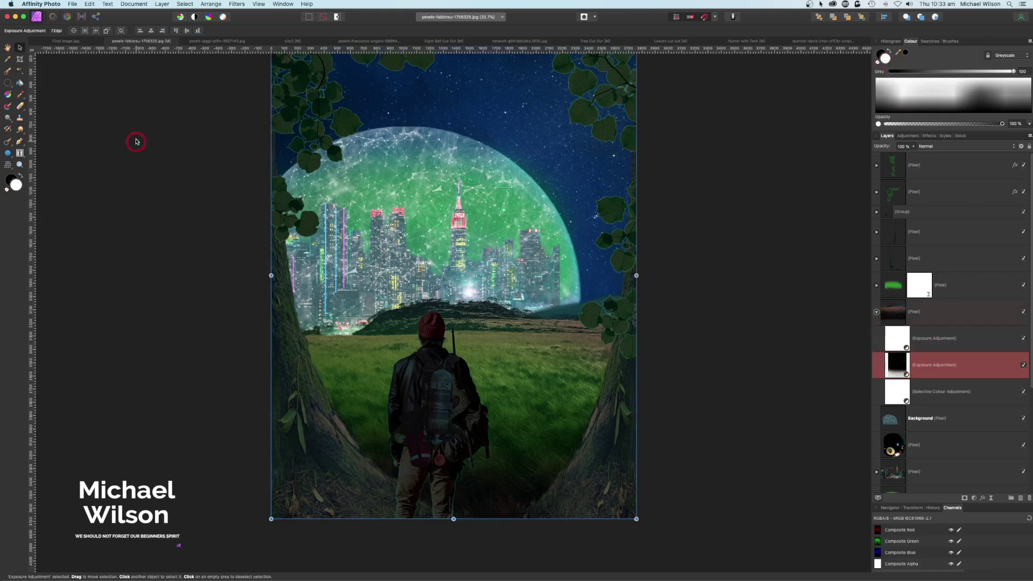
{"action": "left_click", "coordinate": [21, 95]}
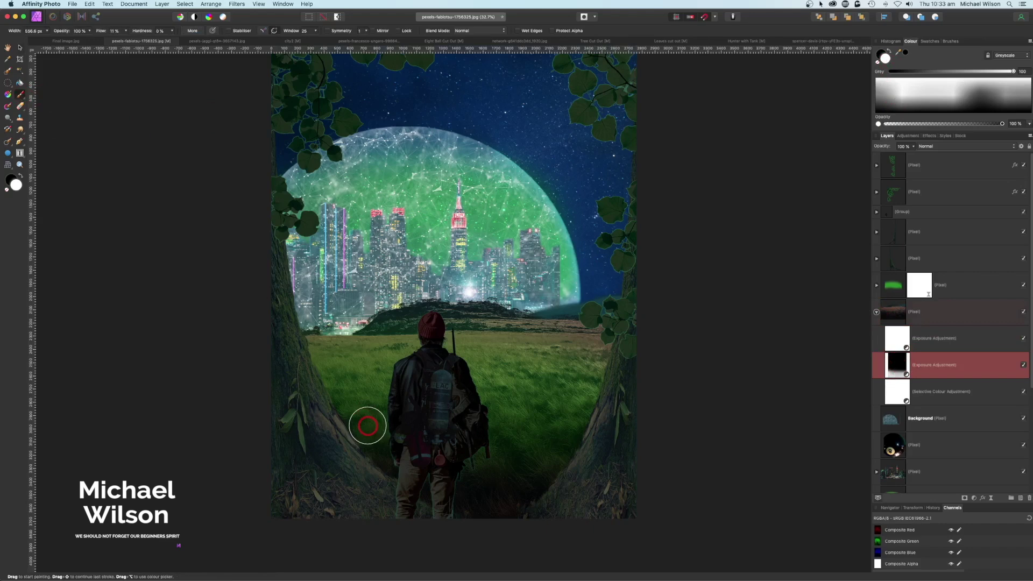
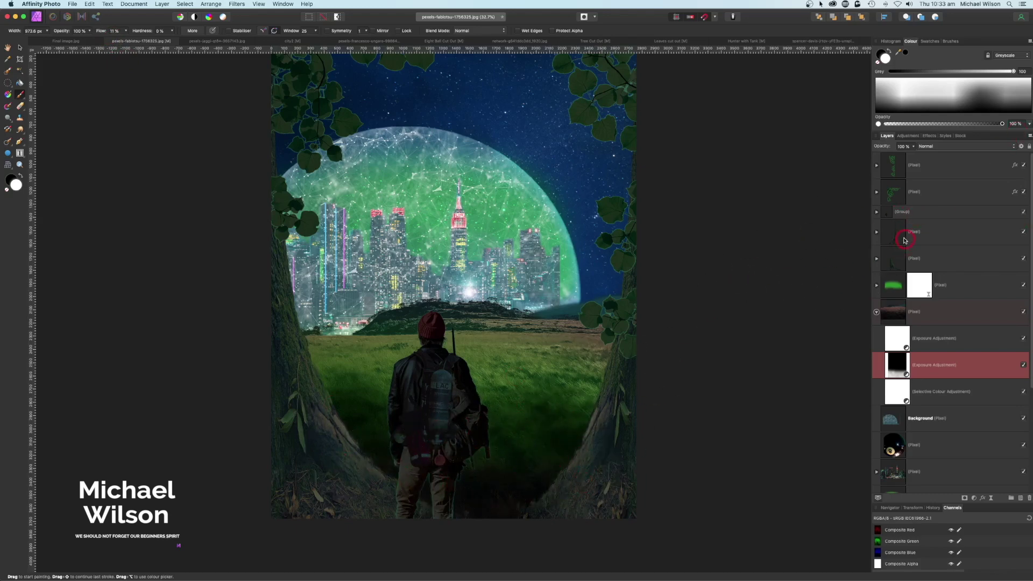
- Lower the existing Exposure adjustments of both tree layers to about -4.2
{"action": "left_click", "coordinate": [878, 233]}
{"action": "double_click", "coordinate": [895, 251]}
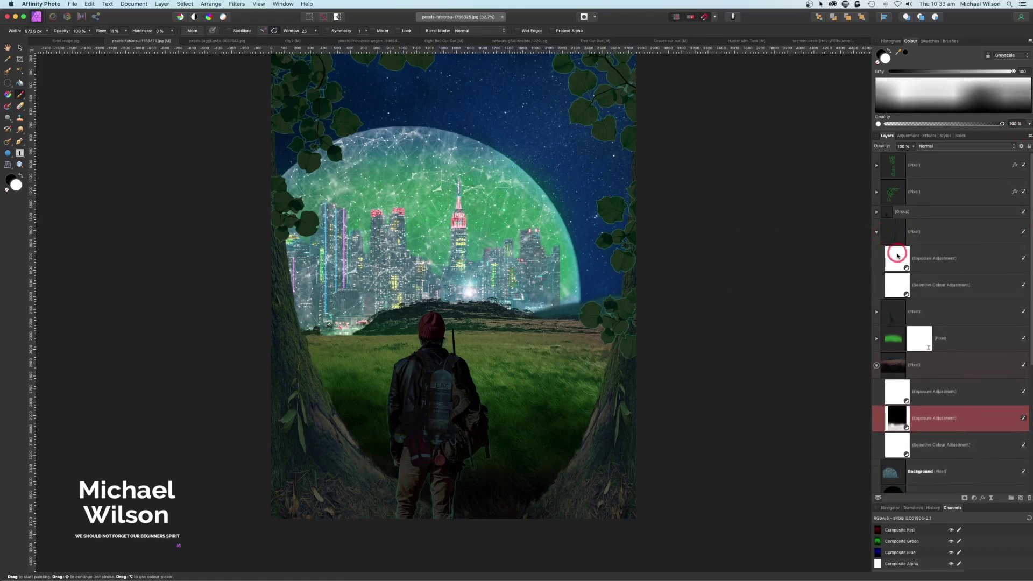
{"action": "left_click", "coordinate": [721, 198]}
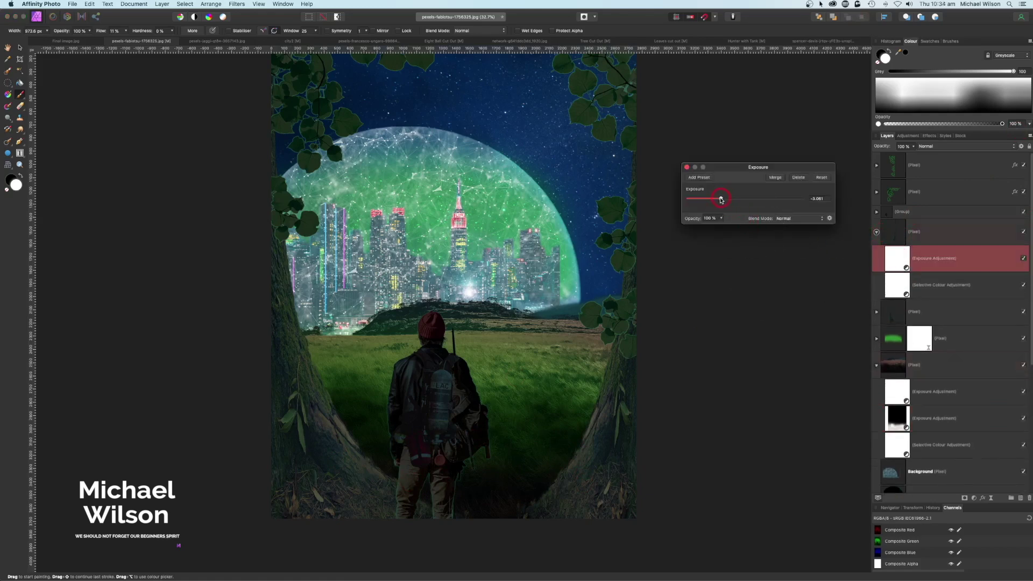
{"action": "left_click_drag", "start_coordinate": [712, 200], "coordinate": [715, 202]}
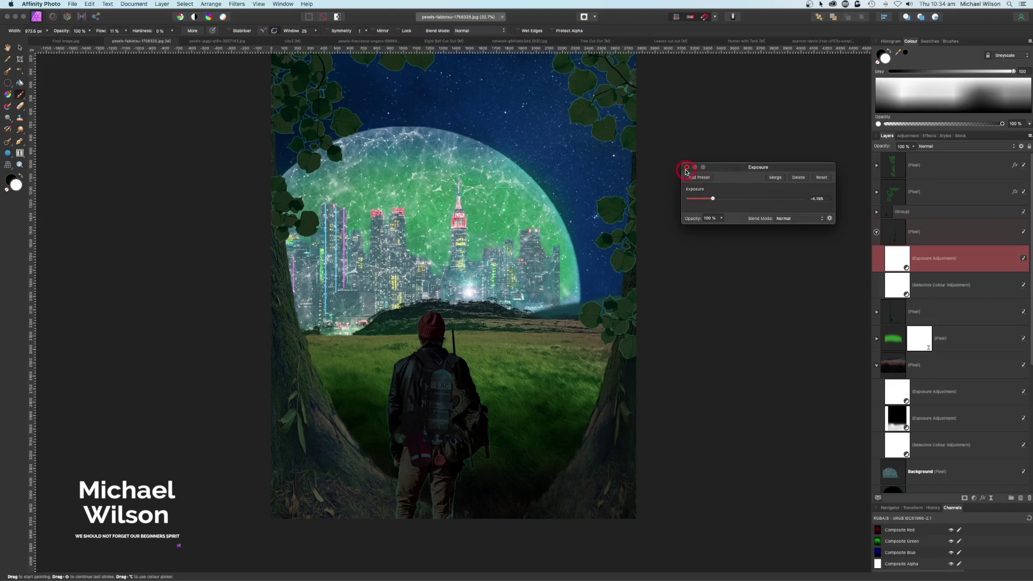
{"action": "left_click", "coordinate": [687, 167]}
{"action": "left_click", "coordinate": [877, 232]}
{"action": "left_click", "coordinate": [877, 260]}
{"action": "double_click", "coordinate": [897, 284]}
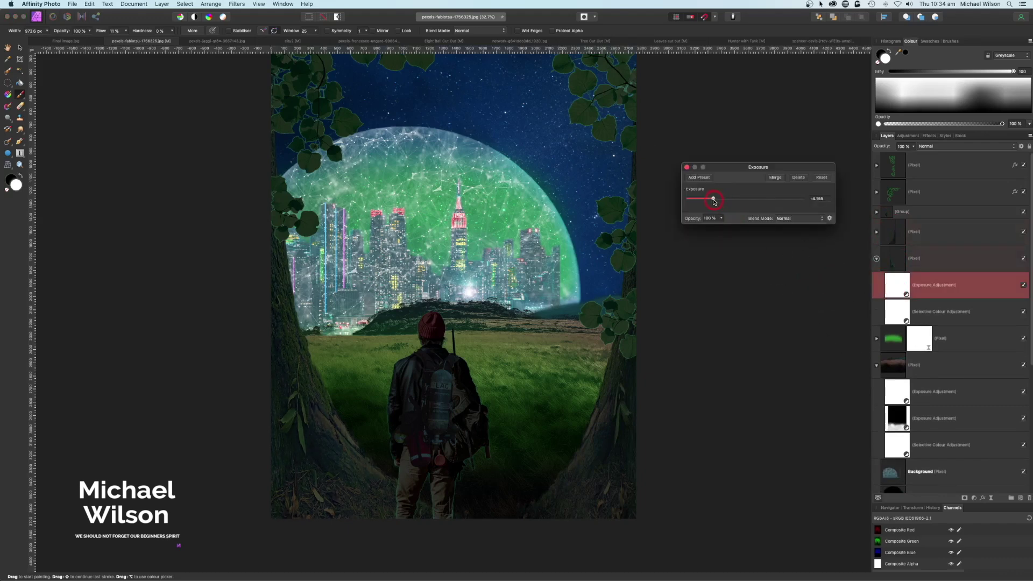
{"action": "left_click", "coordinate": [689, 167]}
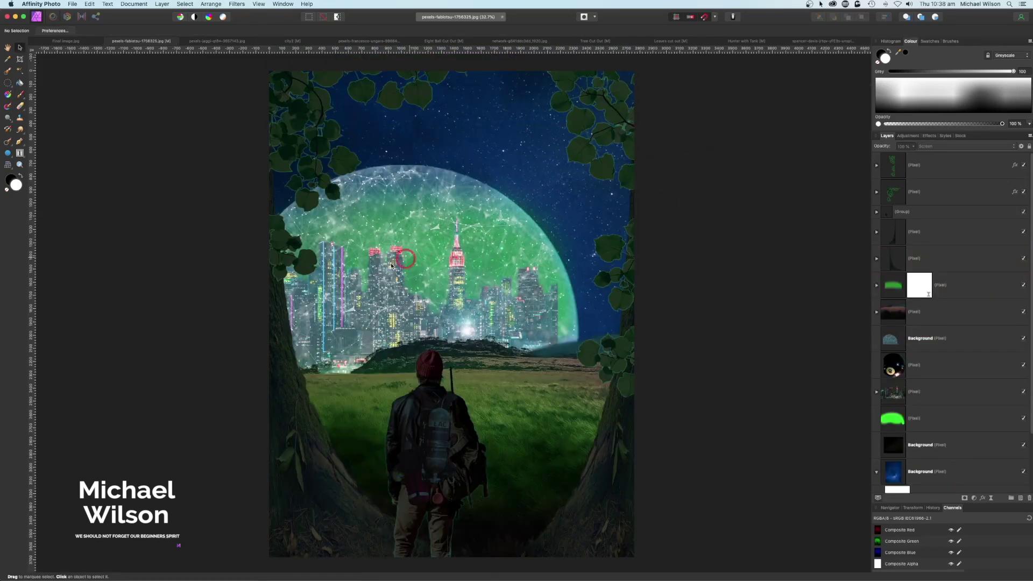
- Add a new pixel layer above the man's group and choose the first Free Fog Photoshop Brushes 10 brush for the Paint Brush tool
{"action": "left_click", "coordinate": [699, 324]}
{"action": "left_click", "coordinate": [910, 213]}
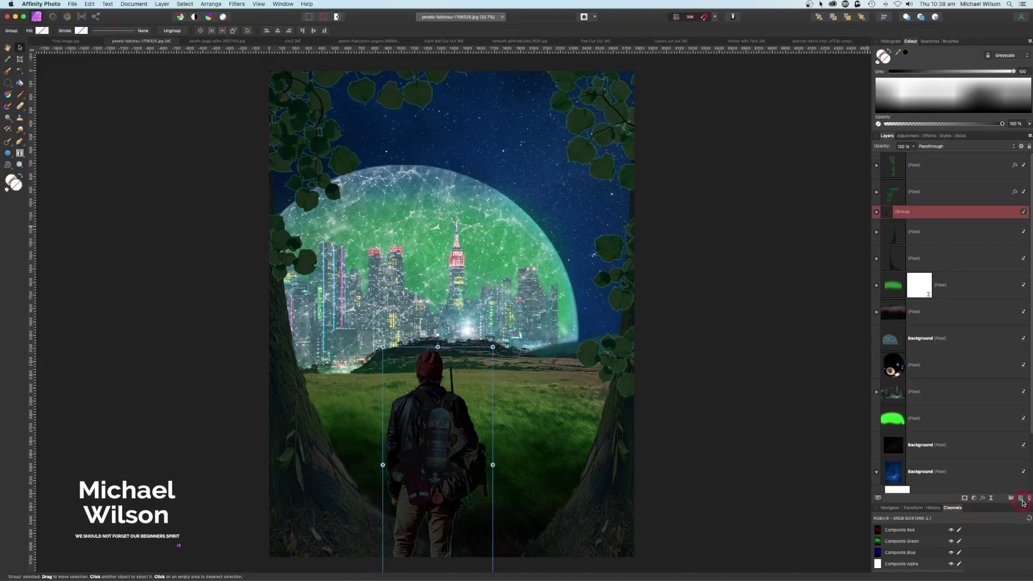
{"action": "left_click", "coordinate": [1021, 499]}
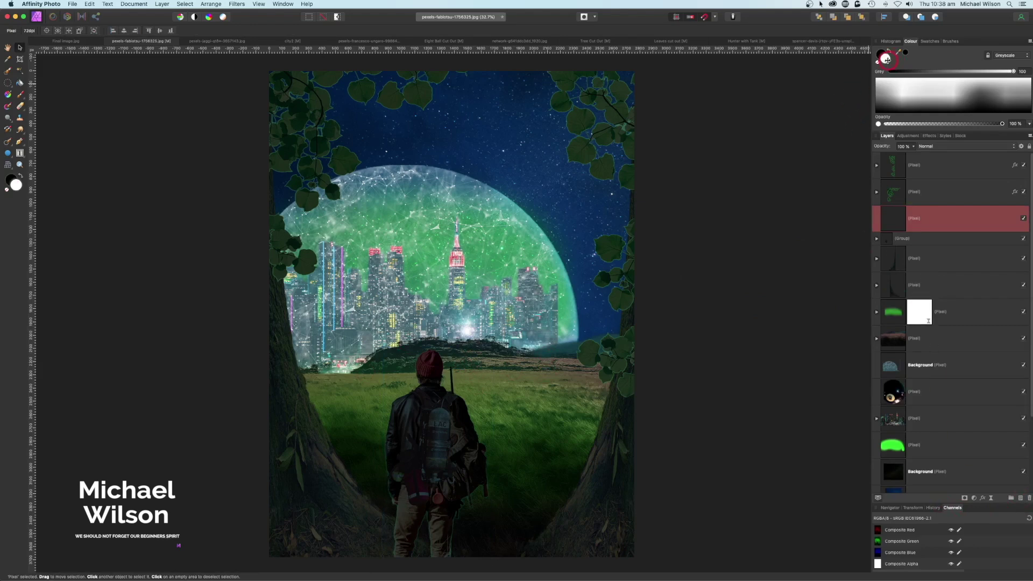
{"action": "left_click", "coordinate": [950, 41]}
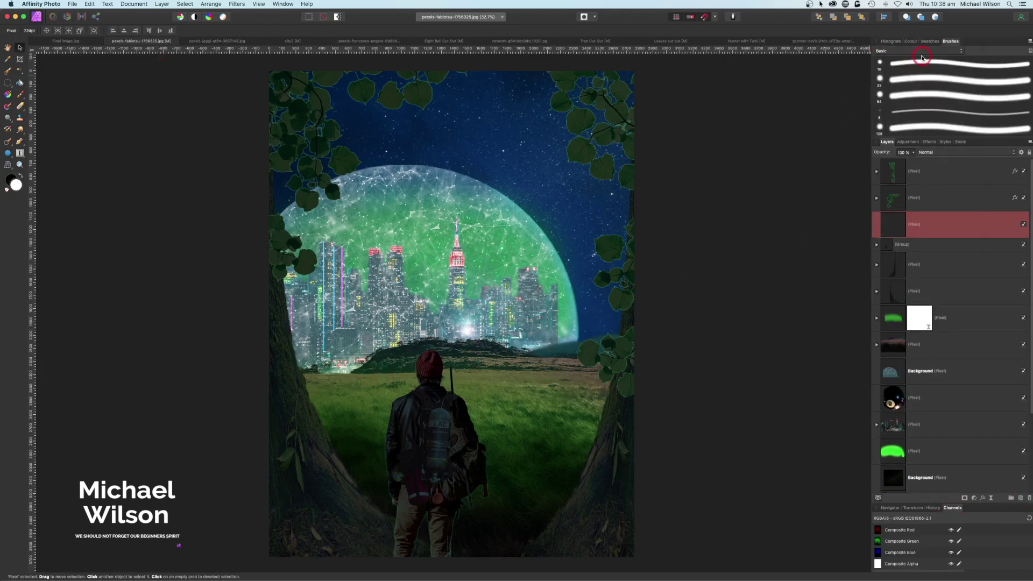
{"action": "left_click", "coordinate": [921, 52]}
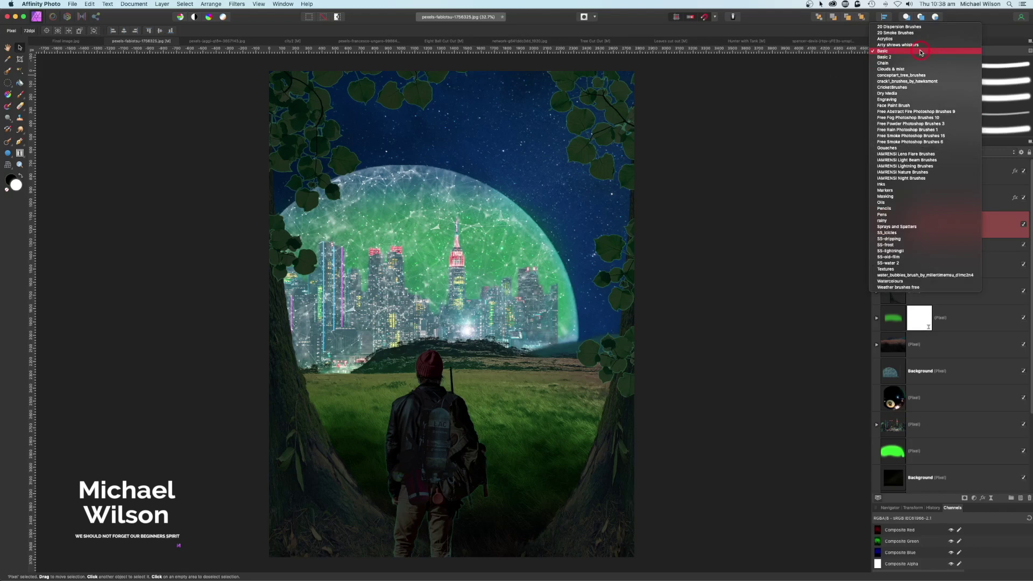
{"action": "left_click", "coordinate": [907, 121]}
{"action": "left_click", "coordinate": [922, 68]}
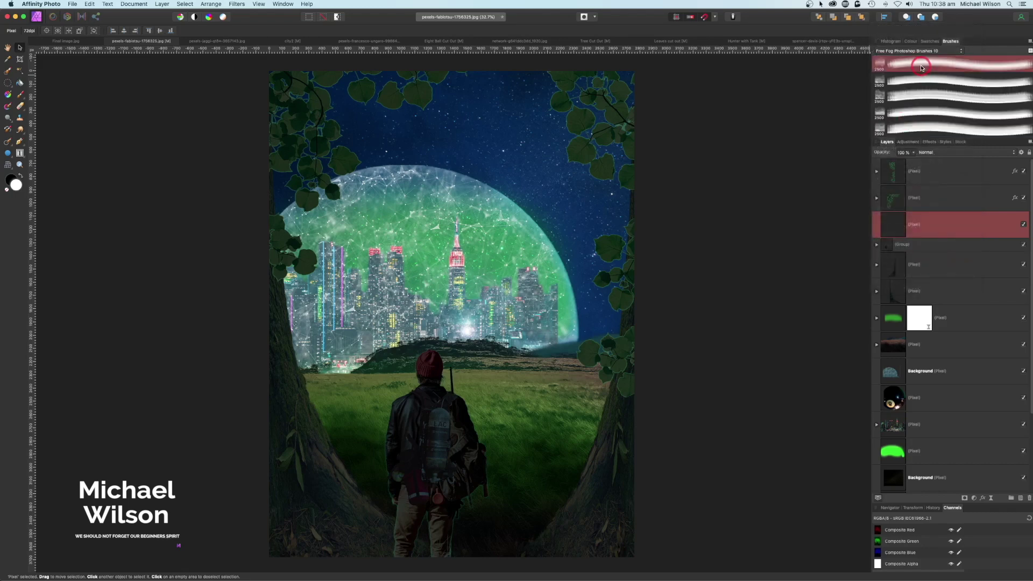
{"action": "left_click", "coordinate": [8, 72]}
{"action": "left_click", "coordinate": [21, 96]}
{"action": "left_click_drag", "start_coordinate": [442, 285], "coordinate": [837, 206]}
{"action": "key", "text": "super+z"}
{"action": "left_click", "coordinate": [911, 44]}
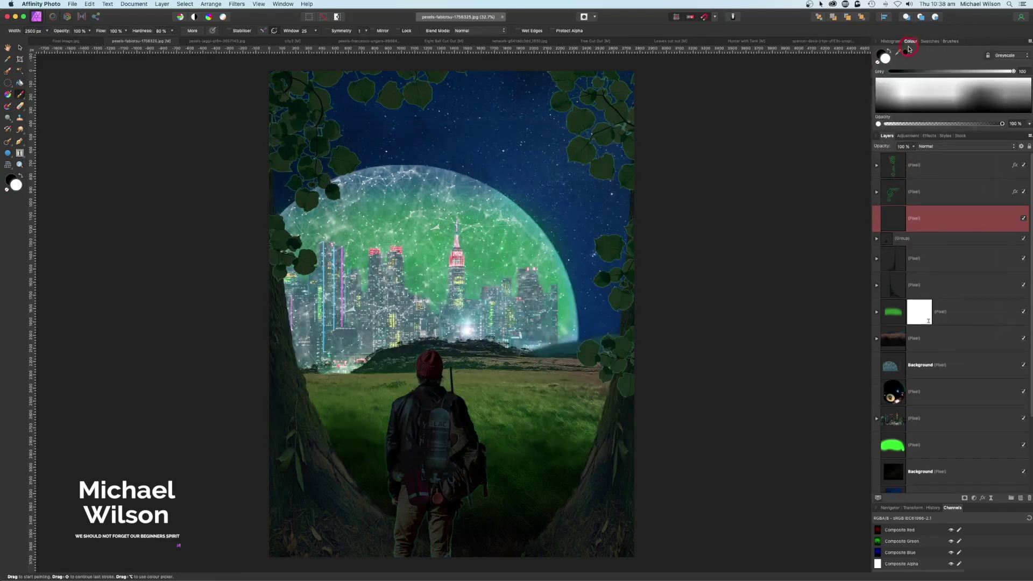
{"action": "left_click", "coordinate": [456, 333]}
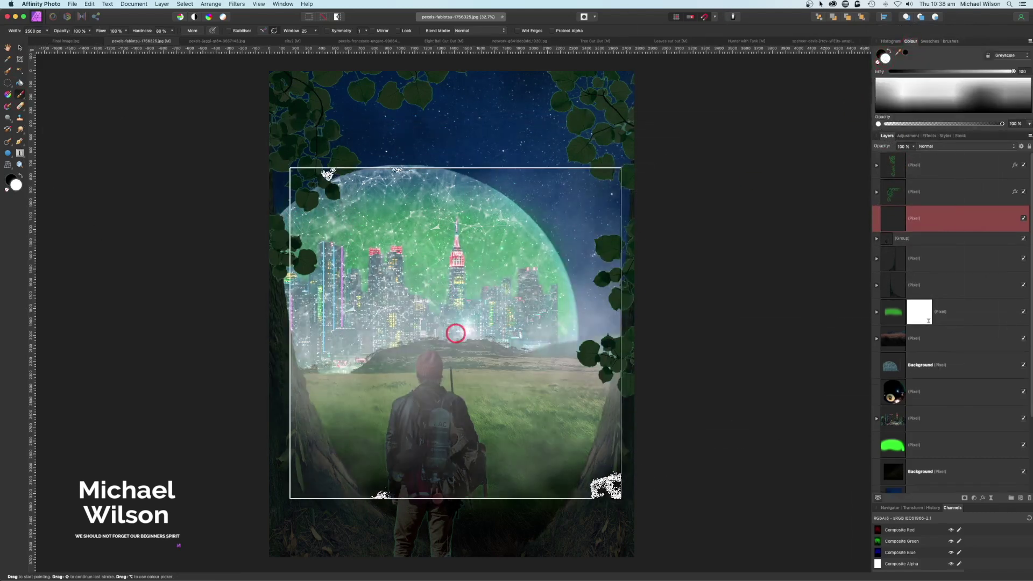
{"action": "key", "text": "super+z"}
- Enlarge the fog brush to about 2860 px and stamp white fog over the man and the foreground
{"action": "key", "text": "bracketright"}
{"action": "key", "text": "bracketright"}
{"action": "key", "text": "bracketright"}
{"action": "left_click", "coordinate": [455, 333]}
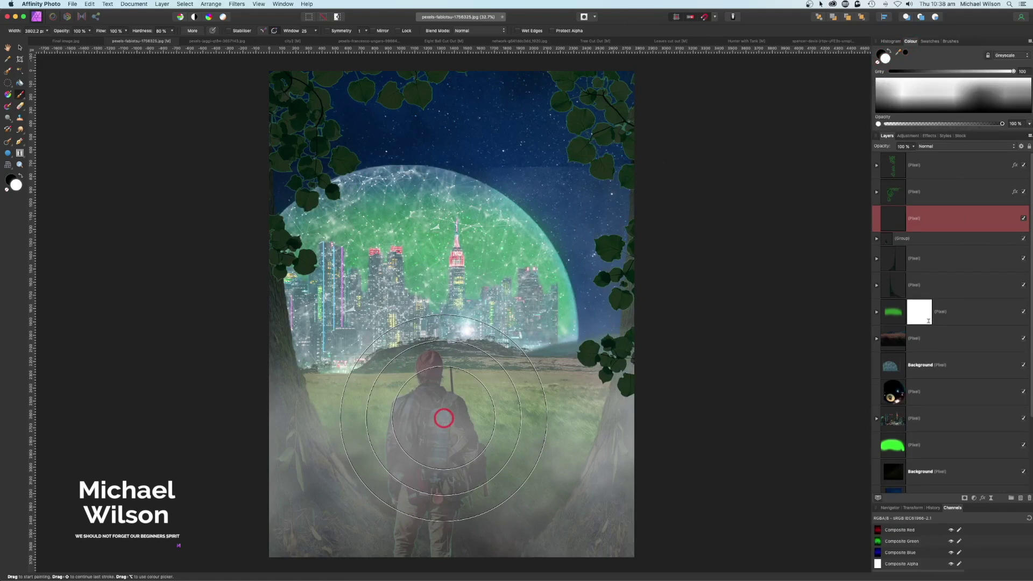
{"action": "left_click", "coordinate": [444, 418]}
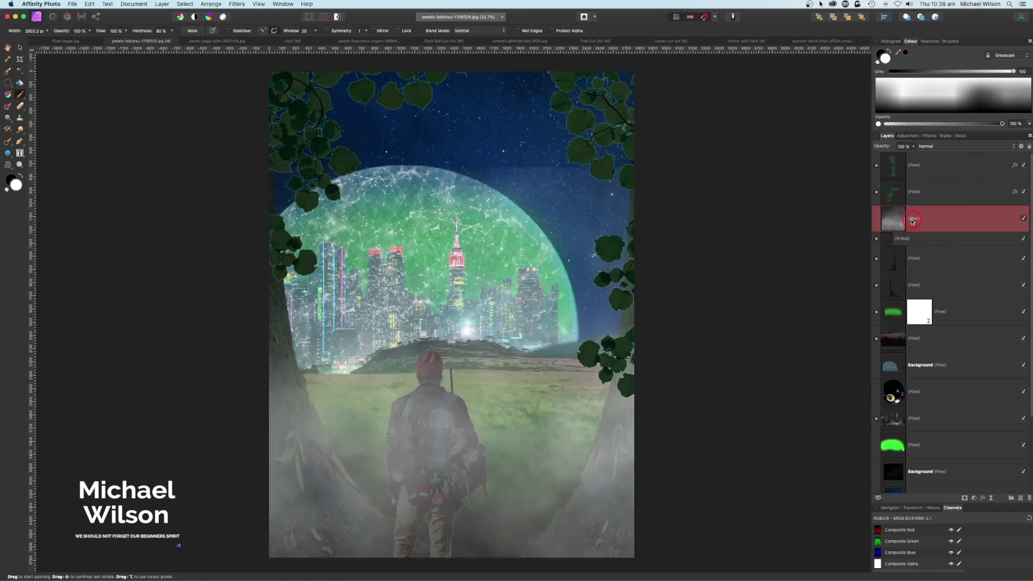
- Mask the fog layer and apply a vertical black-to-white linear gradient that fades the fog out from the dome down to the hill
{"action": "left_click", "coordinate": [966, 498]}
{"action": "left_click", "coordinate": [903, 248]}
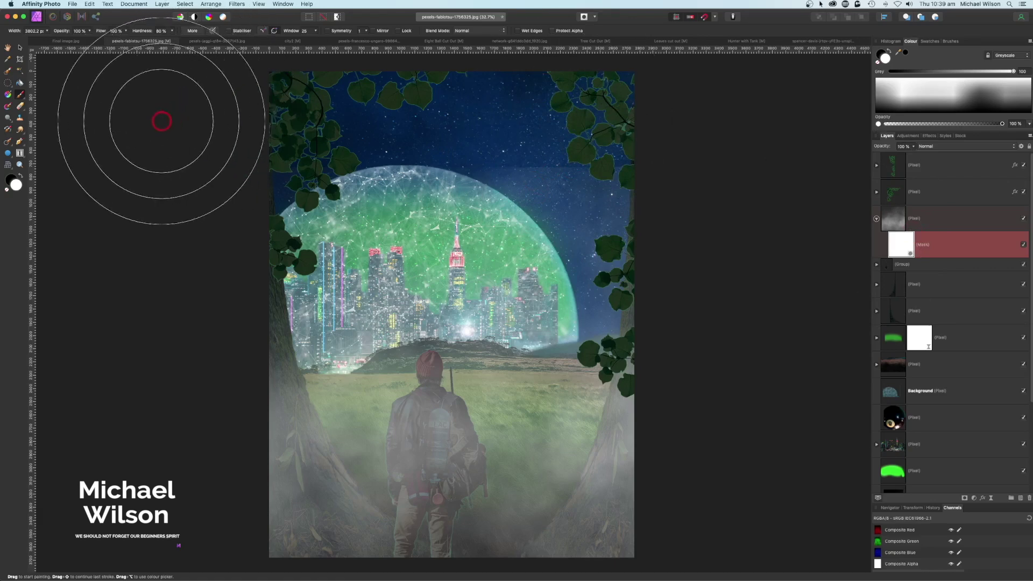
{"action": "left_click", "coordinate": [9, 96]}
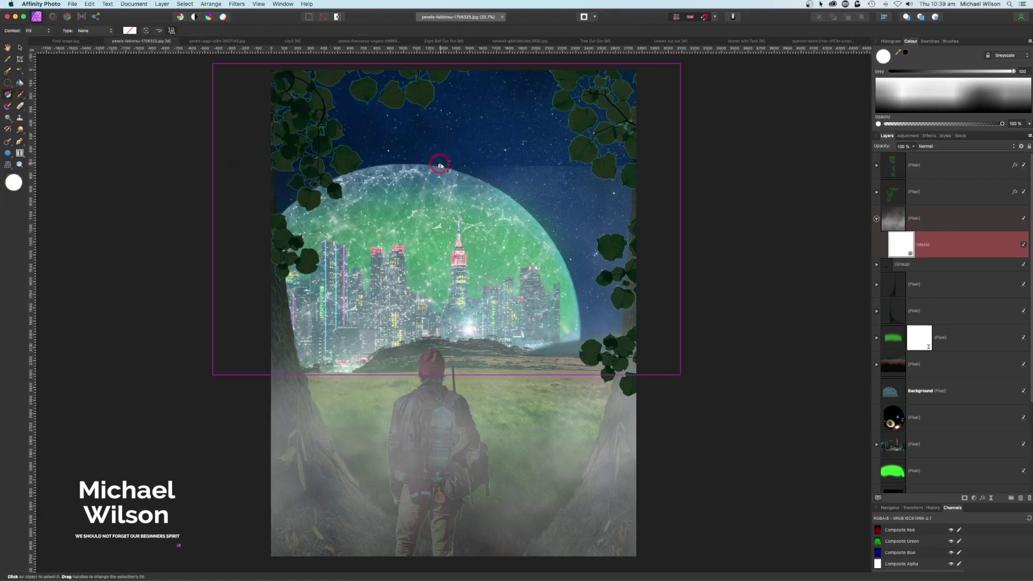
{"action": "left_click_drag", "start_coordinate": [440, 165], "coordinate": [438, 240]}
{"action": "left_click_drag", "start_coordinate": [446, 166], "coordinate": [438, 316]}
{"action": "left_click_drag", "start_coordinate": [439, 241], "coordinate": [441, 215]}
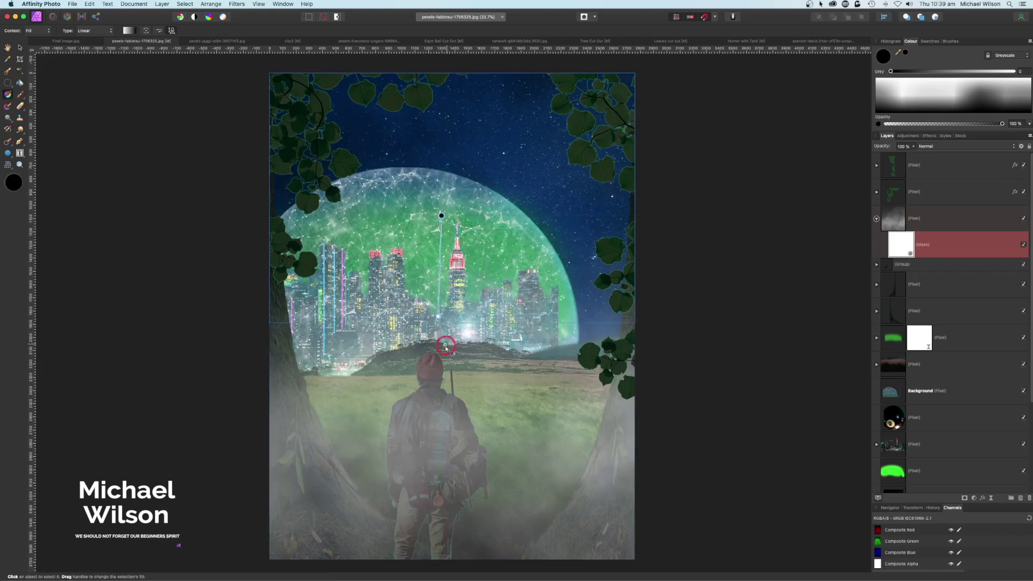
{"action": "left_click_drag", "start_coordinate": [438, 317], "coordinate": [438, 338]}
{"action": "left_click", "coordinate": [8, 48]}
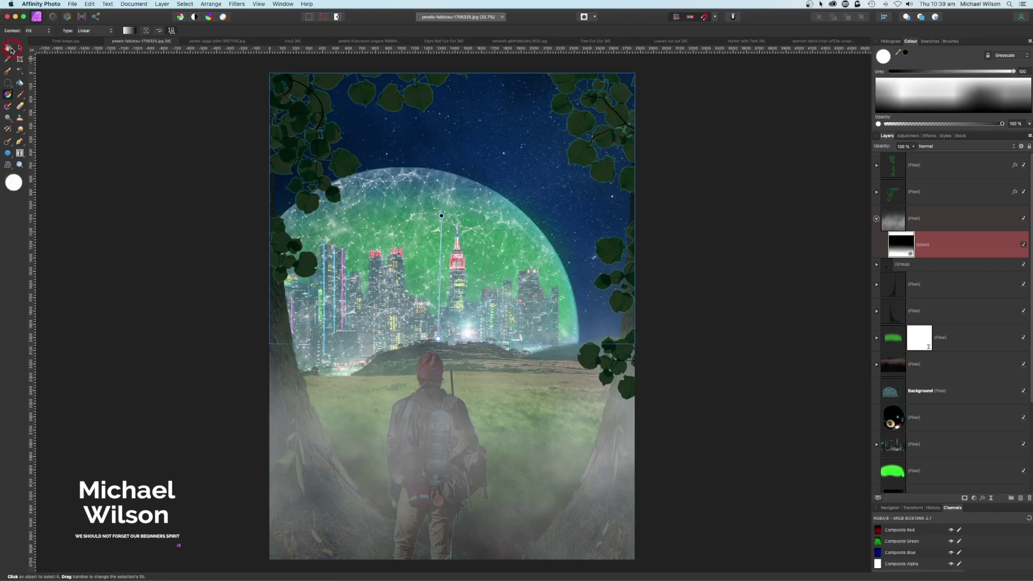
{"action": "left_click", "coordinate": [876, 219]}
- Duplicate the masked fog layer beneath the green glow layer and move the original fog lower over the man's legs
{"action": "left_click", "coordinate": [895, 222]}
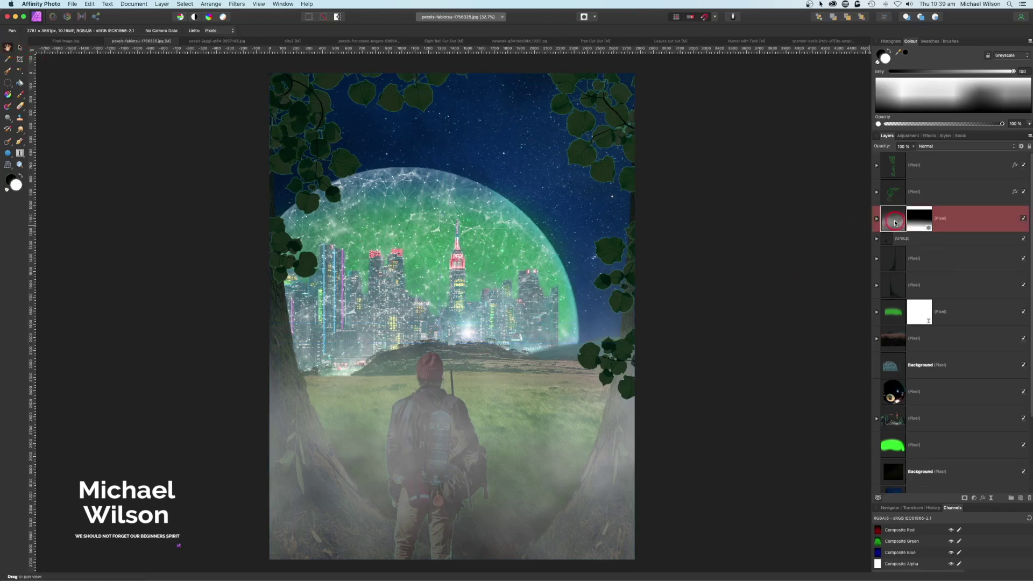
{"action": "key", "text": "super+j"}
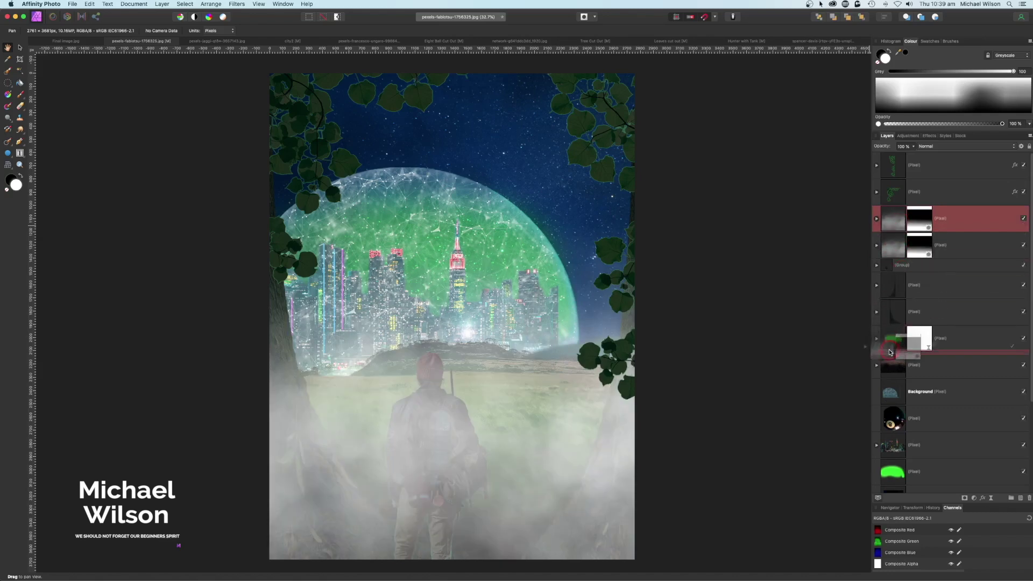
{"action": "left_click_drag", "start_coordinate": [890, 358], "coordinate": [892, 359]}
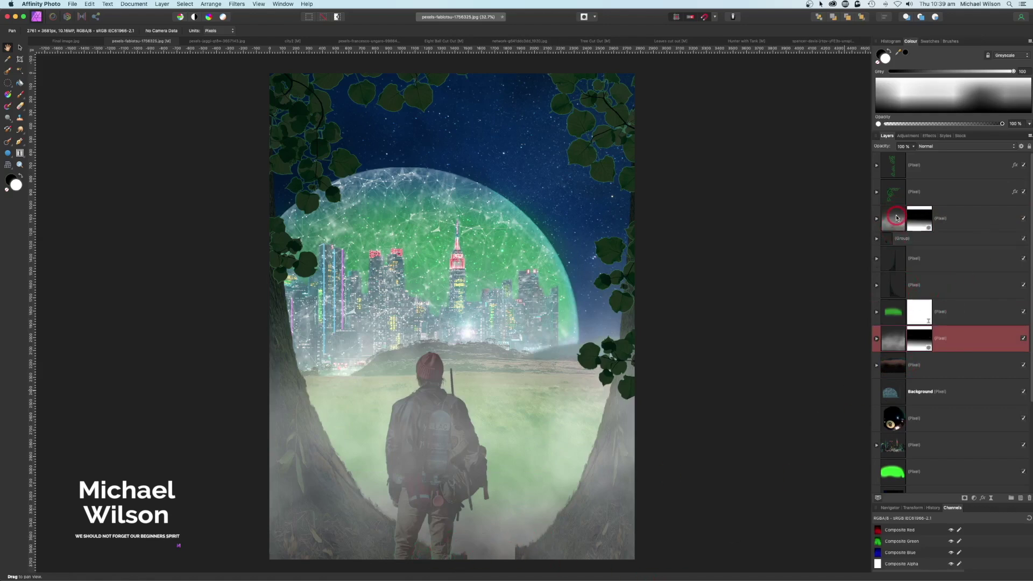
{"action": "left_click", "coordinate": [893, 215]}
{"action": "left_click", "coordinate": [20, 48]}
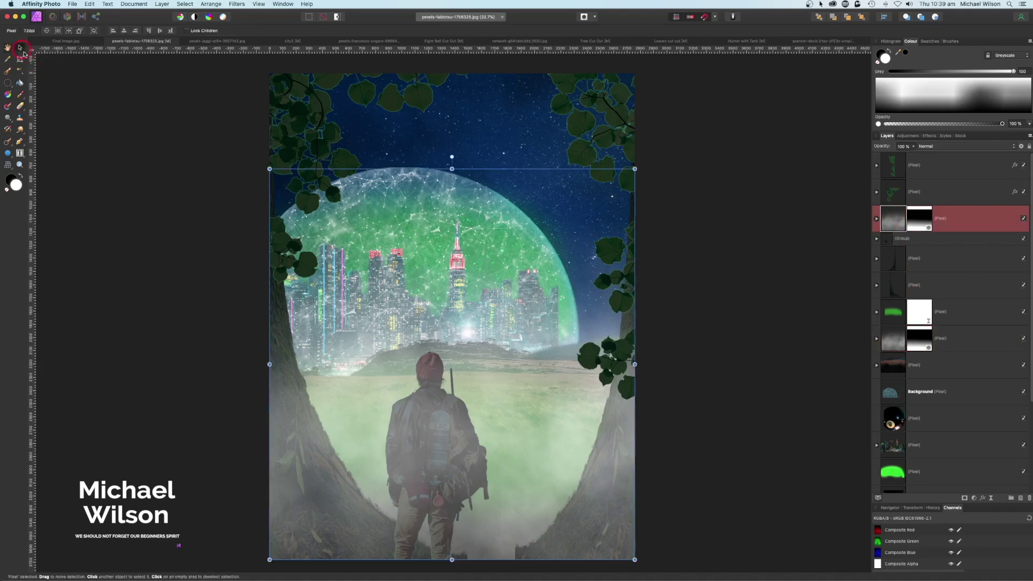
{"action": "left_click_drag", "start_coordinate": [445, 301], "coordinate": [442, 362]}
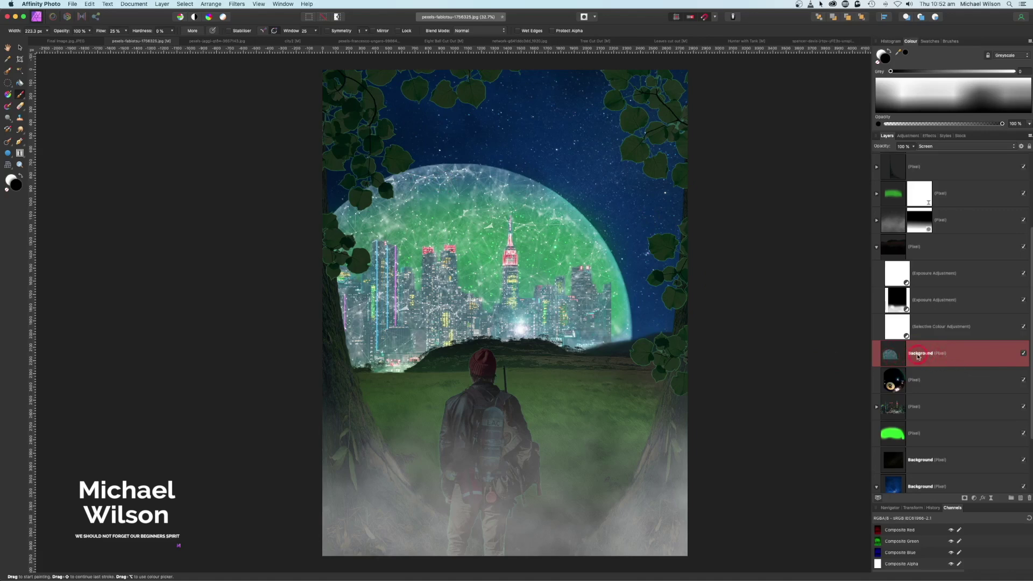
- Add a new pixel layer nested inside the dome's Background layer and set its blend mode to Overlay
{"action": "left_click", "coordinate": [1022, 499]}
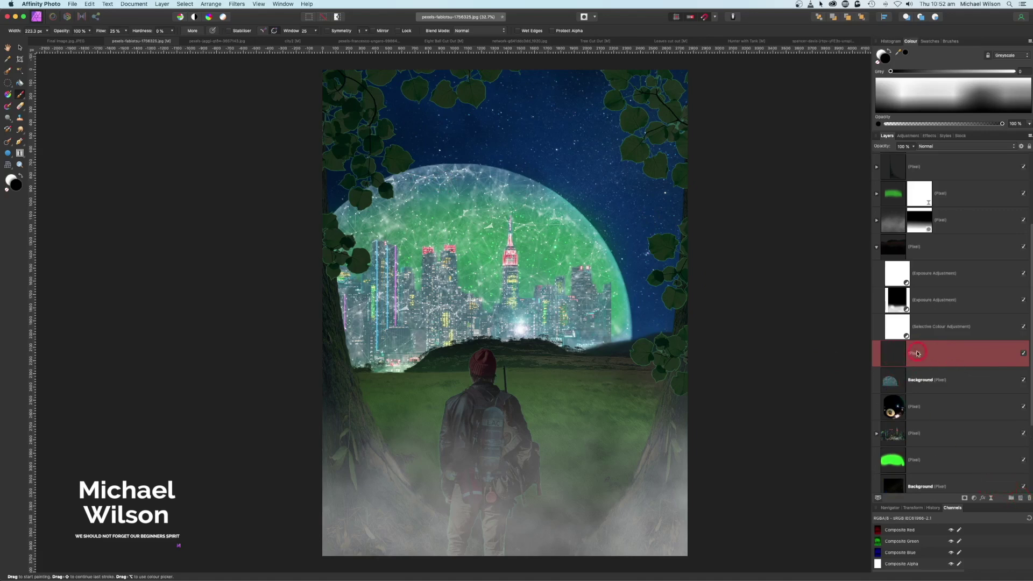
{"action": "left_click_drag", "start_coordinate": [937, 360], "coordinate": [942, 385]}
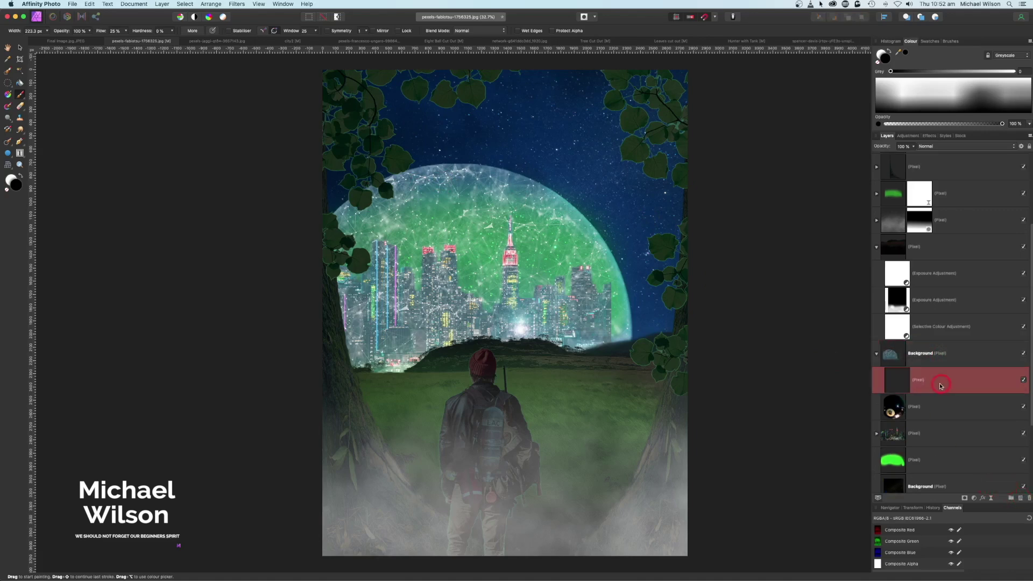
{"action": "left_click", "coordinate": [942, 149]}
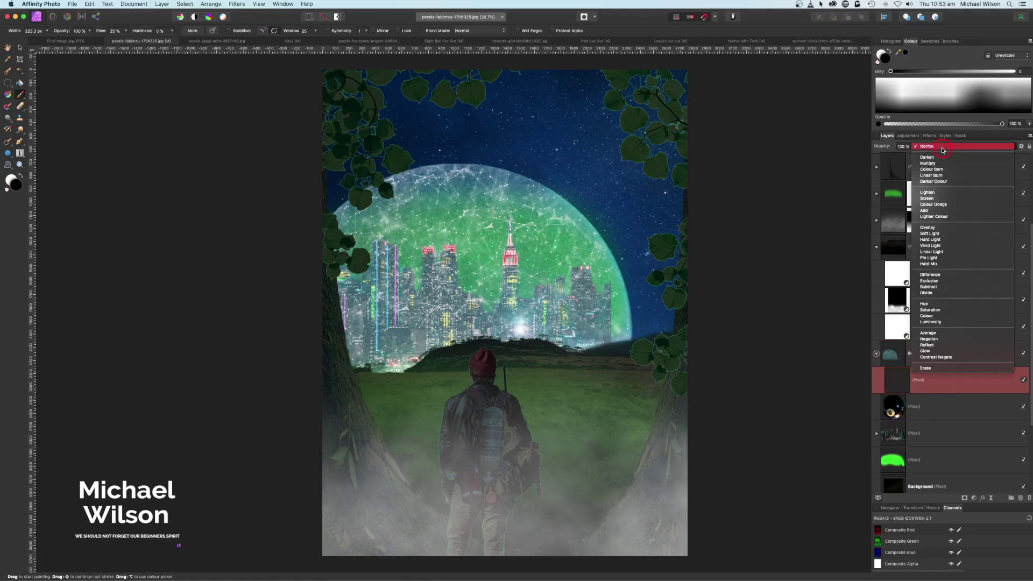
{"action": "left_click", "coordinate": [938, 228]}
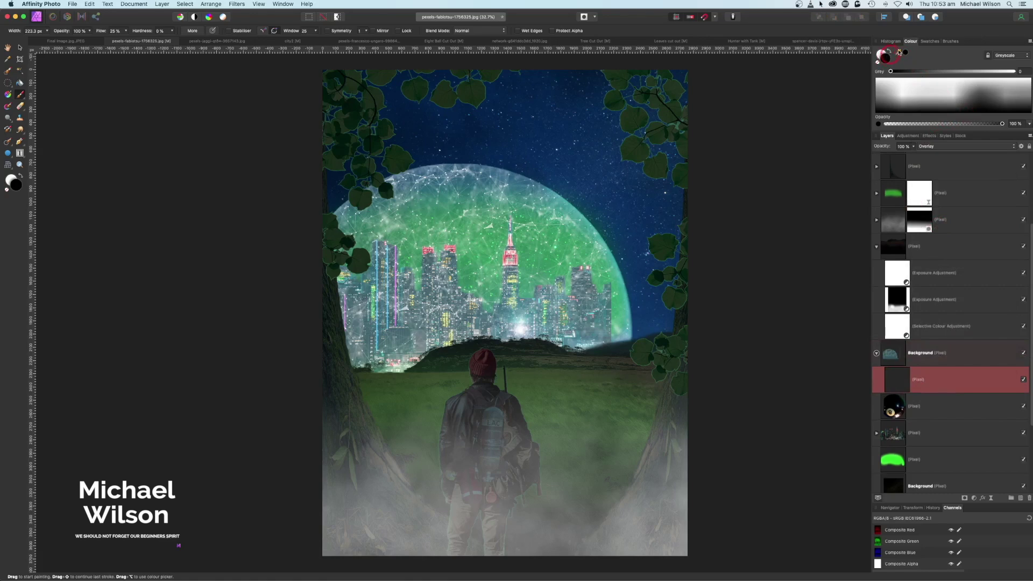
- Paint black along the dome's outer edge with the soft 256 px Basic brush at about 20% flow on the nested layer
{"action": "left_click", "coordinate": [950, 42]}
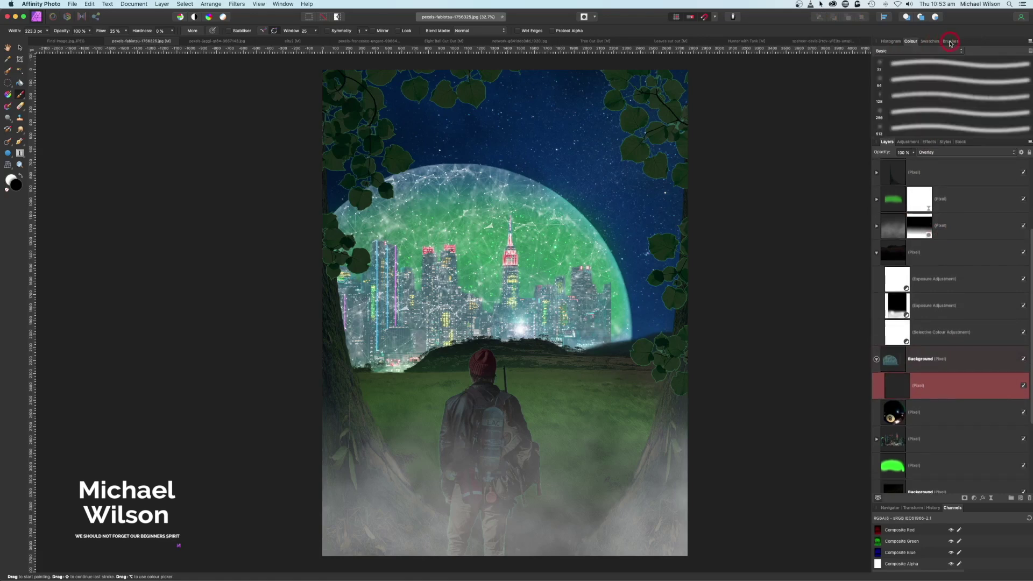
{"action": "left_click", "coordinate": [925, 108]}
{"action": "left_click", "coordinate": [912, 42]}
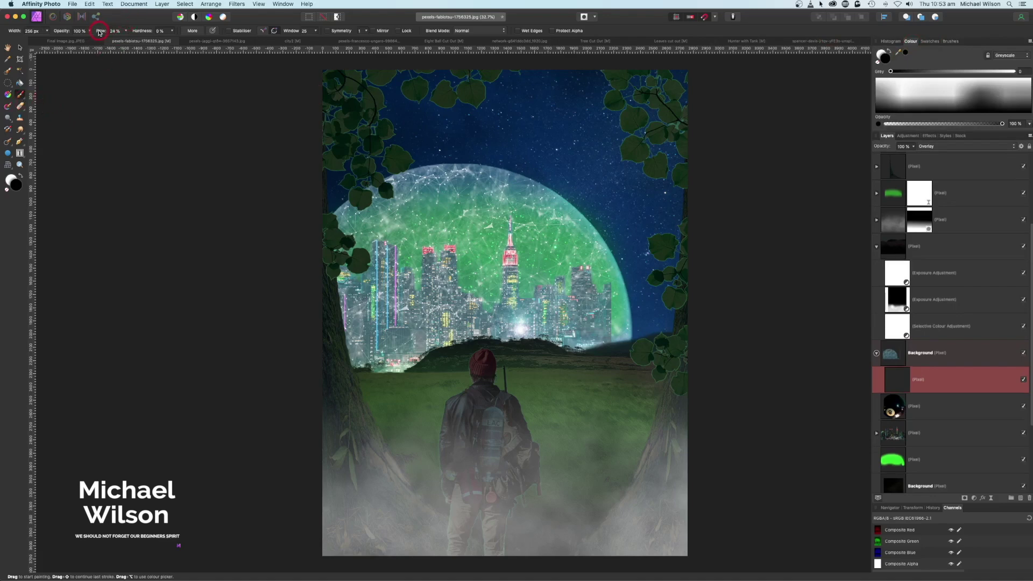
{"action": "left_click_drag", "start_coordinate": [98, 34], "coordinate": [98, 33]}
{"action": "mouse_move", "coordinate": [353, 208]}
{"action": "left_mouse_down"}
{"action": "mouse_move", "coordinate": [340, 217]}
{"action": "mouse_move", "coordinate": [406, 178]}
{"action": "mouse_move", "coordinate": [441, 171]}
{"action": "mouse_move", "coordinate": [534, 188]}
{"action": "mouse_move", "coordinate": [591, 237]}
{"action": "mouse_move", "coordinate": [629, 329]}
{"action": "left_mouse_up"}
{"action": "mouse_move", "coordinate": [514, 180]}
{"action": "left_mouse_down"}
{"action": "mouse_move", "coordinate": [421, 179]}
{"action": "mouse_move", "coordinate": [451, 170]}
{"action": "mouse_move", "coordinate": [387, 186]}
{"action": "mouse_move", "coordinate": [339, 229]}
{"action": "mouse_move", "coordinate": [324, 263]}
{"action": "left_mouse_up"}
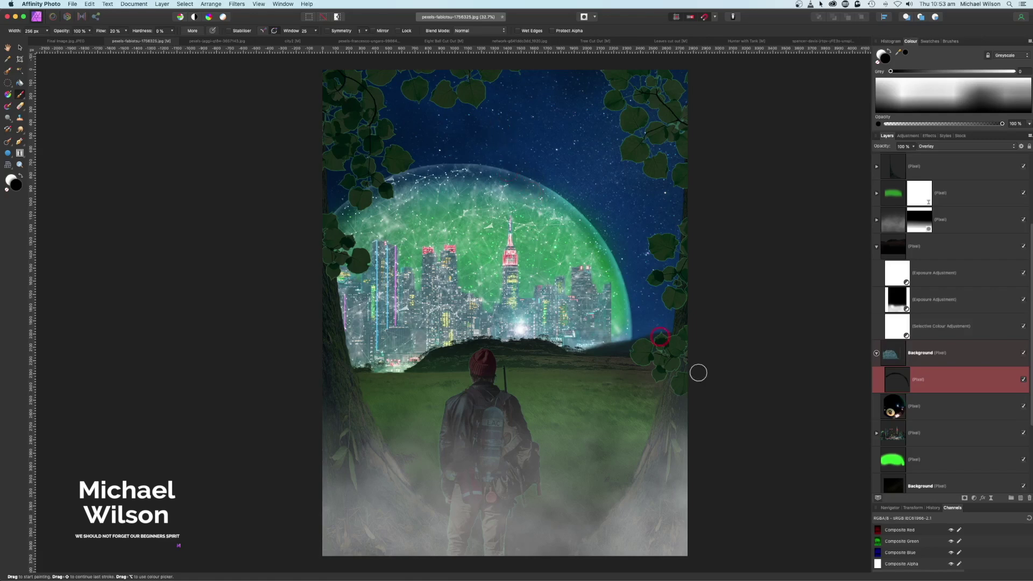
{"action": "left_click", "coordinate": [877, 354]}
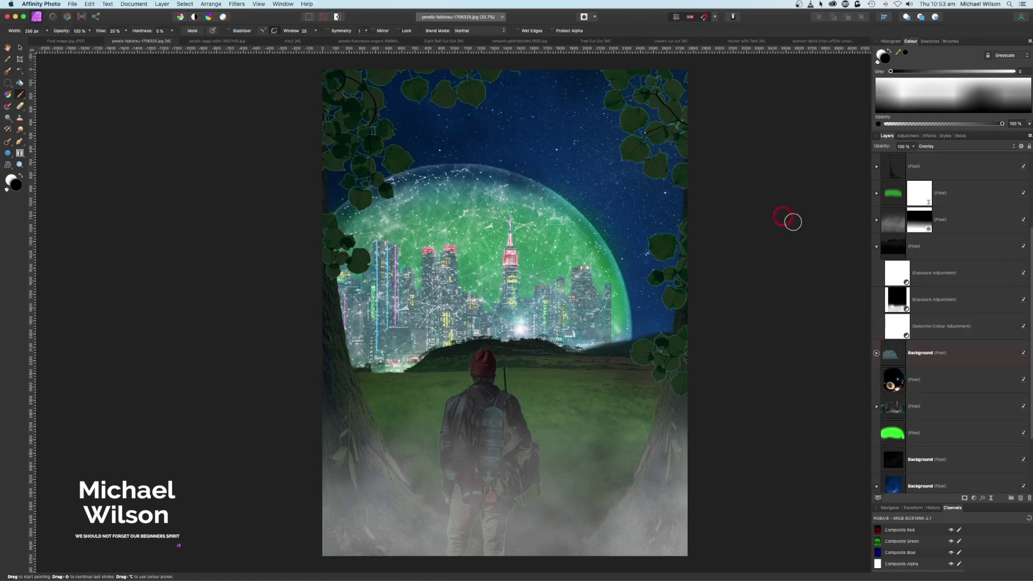
- Merge all visible layers into a new pixel layer above the topmost leaves layer
{"action": "scroll", "coordinate": [515, 195], "scroll_direction": "right", "scroll_amount": 2}
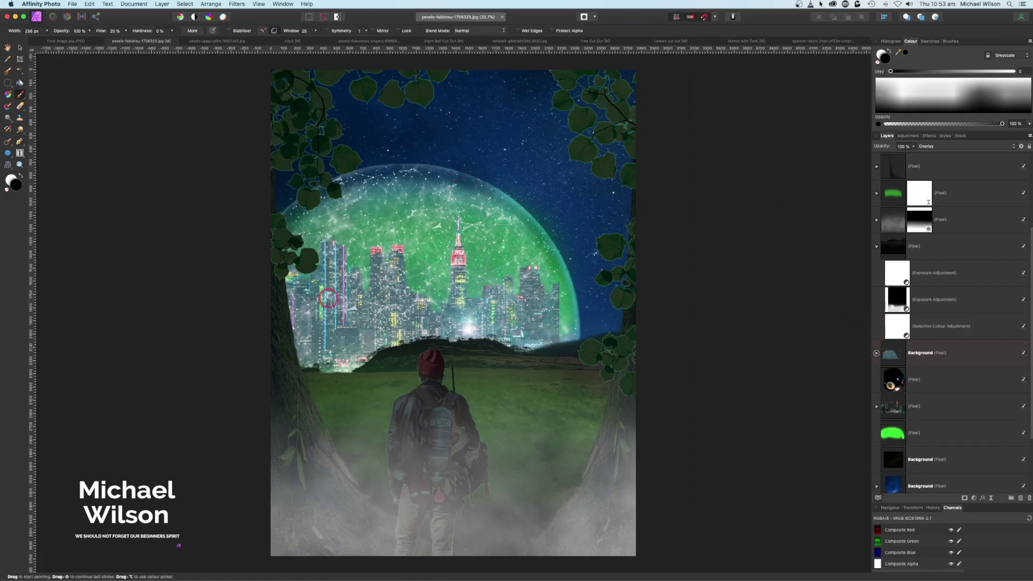
{"action": "left_click", "coordinate": [948, 171]}
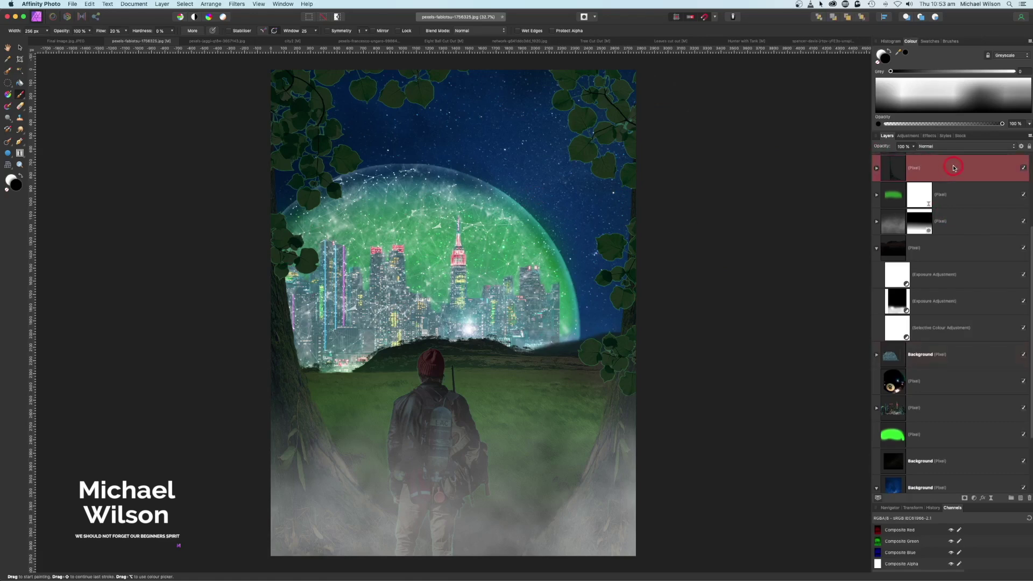
{"action": "scroll", "coordinate": [953, 167], "scroll_direction": "up", "scroll_amount": 4}
{"action": "scroll", "coordinate": [953, 168], "scroll_direction": "down", "scroll_amount": 1}
{"action": "left_click", "coordinate": [915, 166]}
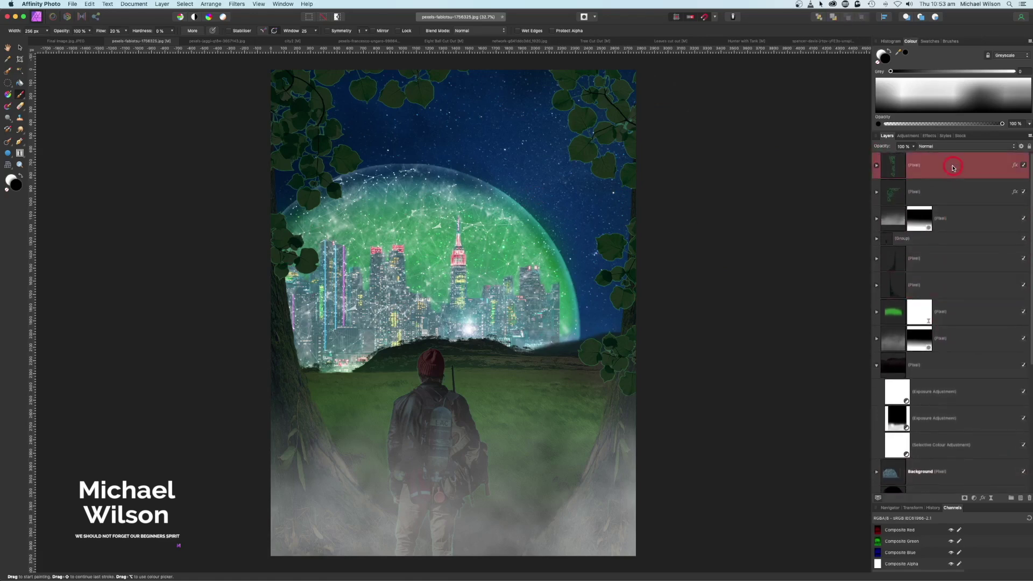
{"action": "left_click", "coordinate": [161, 7]}
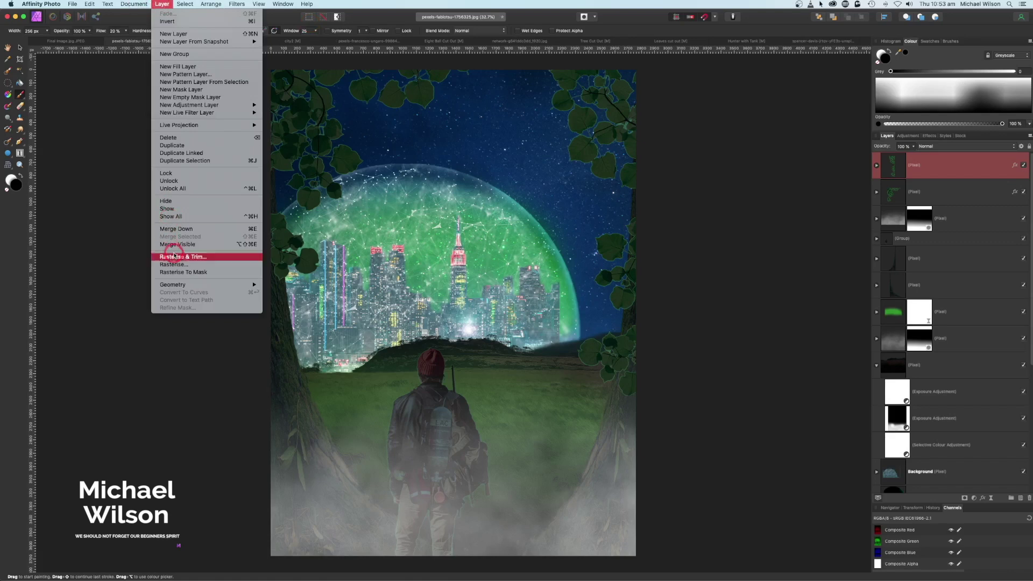
{"action": "left_click", "coordinate": [724, 297]}
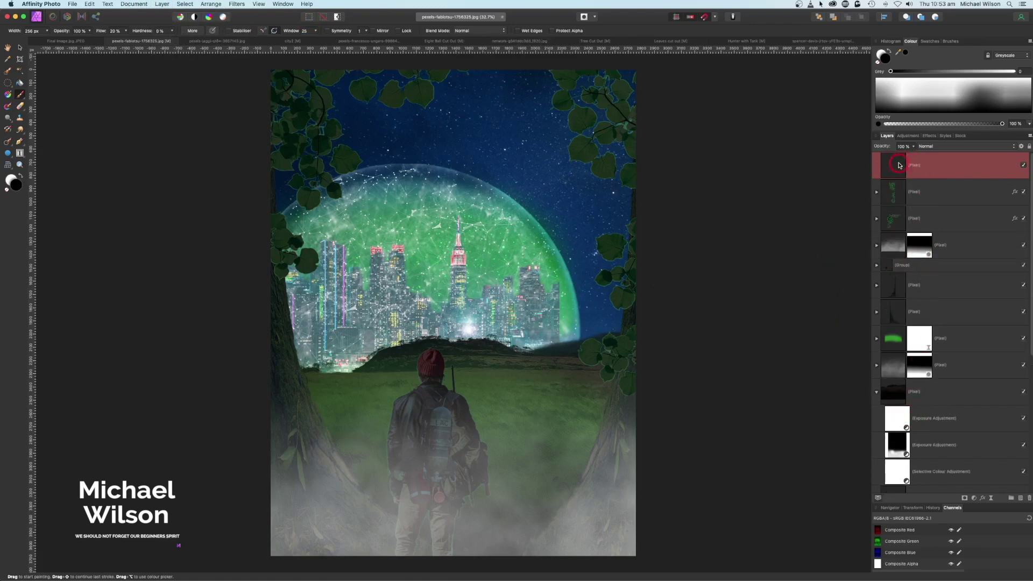
- Tone map the merged layer with the Detailed preset, about 16% tone compression, -1.468 exposure, -24% saturation, 47% vibrance and 49% detail refinement amount
{"action": "left_click", "coordinate": [80, 31]}
{"action": "left_click", "coordinate": [82, 17]}
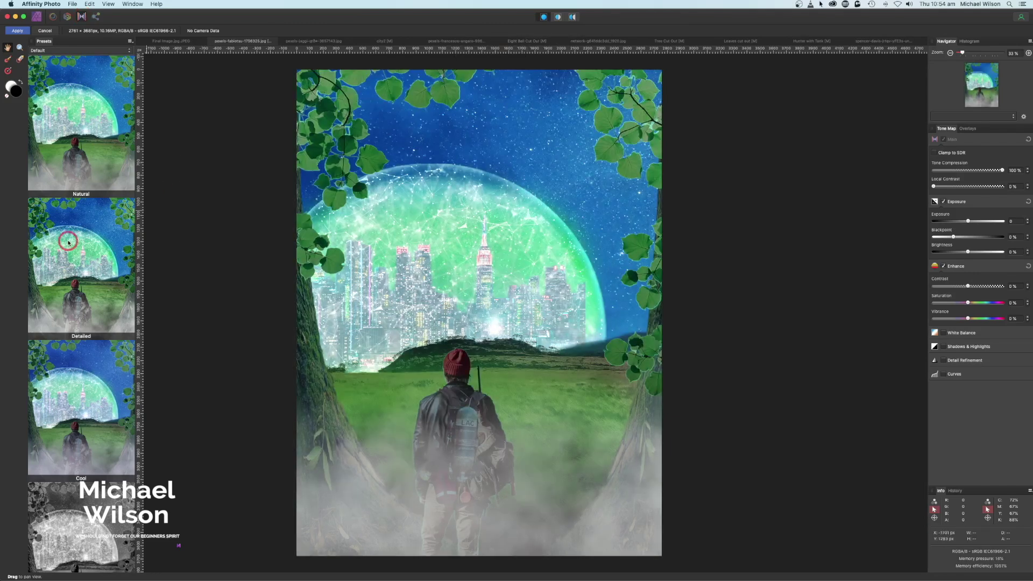
{"action": "left_click", "coordinate": [70, 236]}
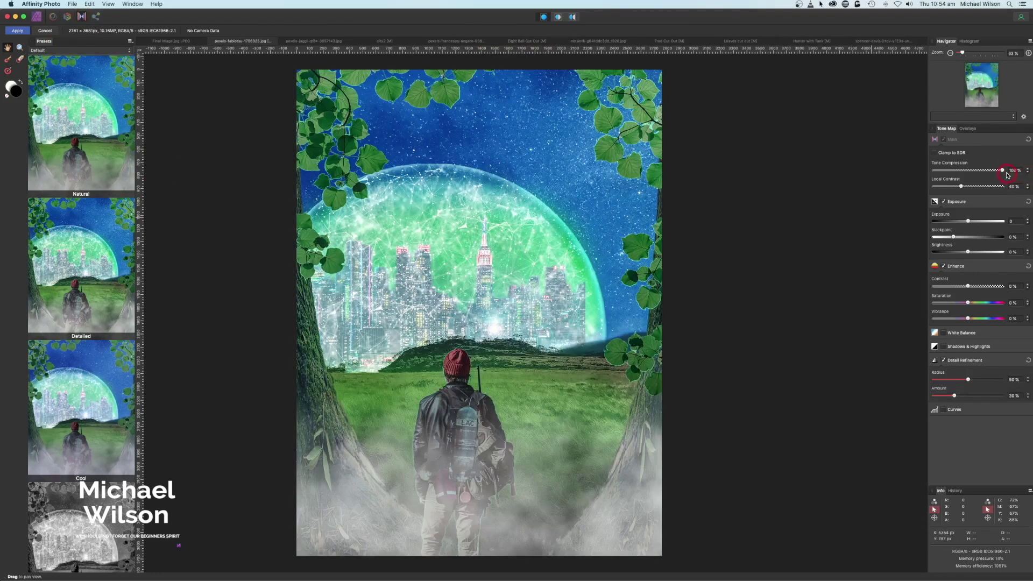
{"action": "left_click_drag", "start_coordinate": [1002, 170], "coordinate": [950, 172]}
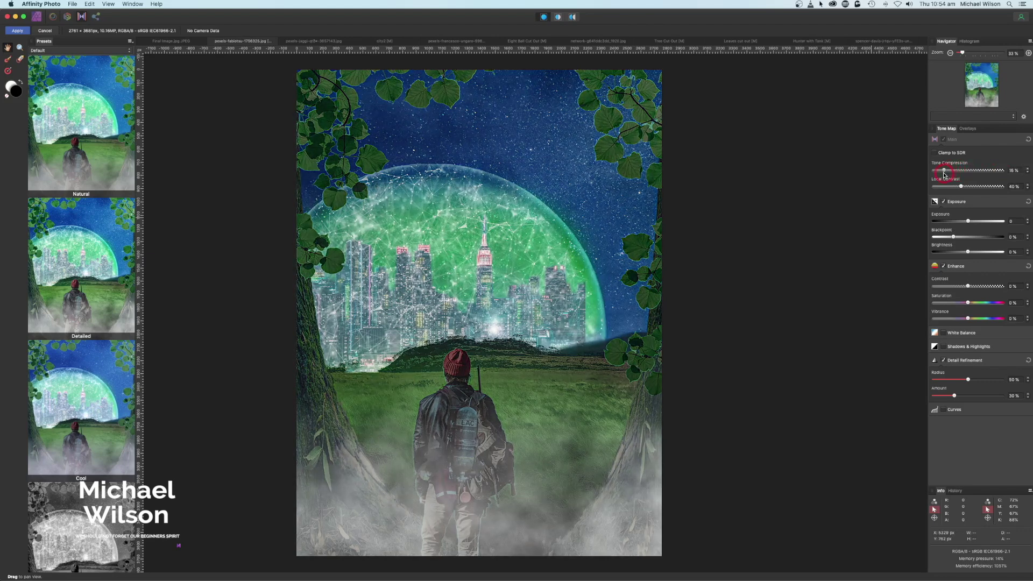
{"action": "left_click_drag", "start_coordinate": [967, 225], "coordinate": [950, 223]}
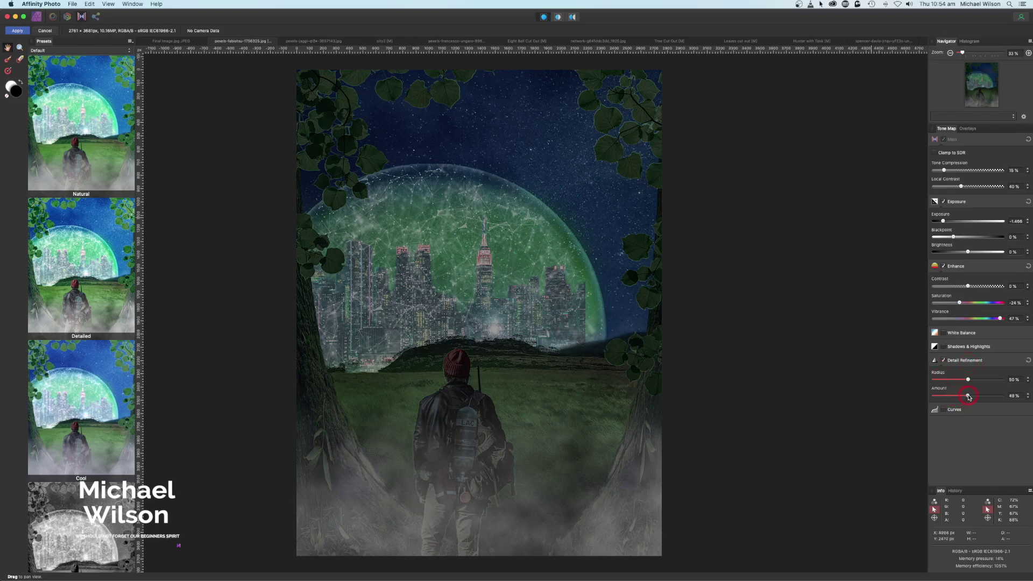
{"action": "left_click", "coordinate": [18, 32]}
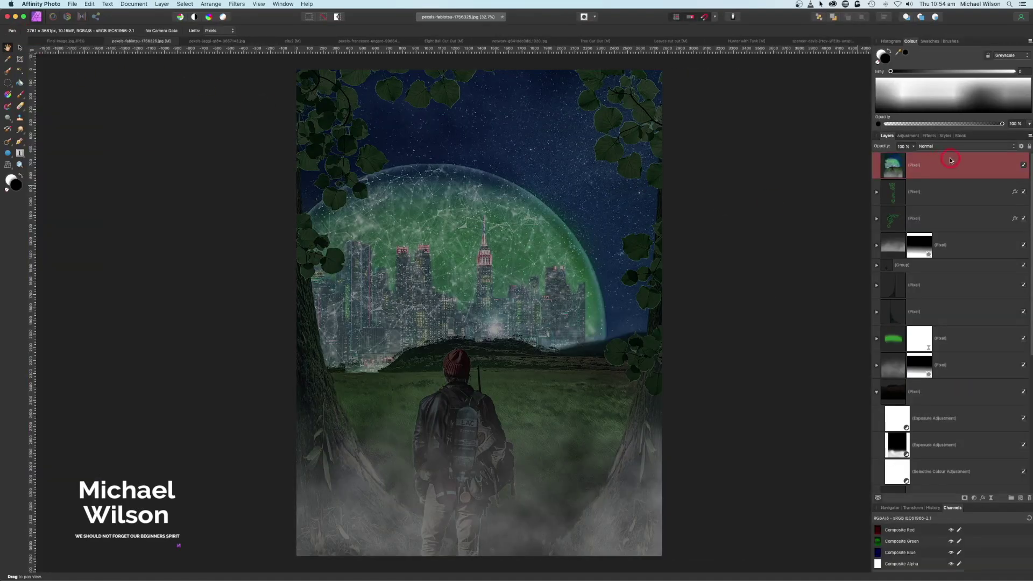
- Add a Curves adjustment above the merged layer, raising the black point slightly, lowering the midtones and anchoring the highlights near 0.75
{"action": "left_click", "coordinate": [934, 167]}
{"action": "left_click", "coordinate": [975, 498]}
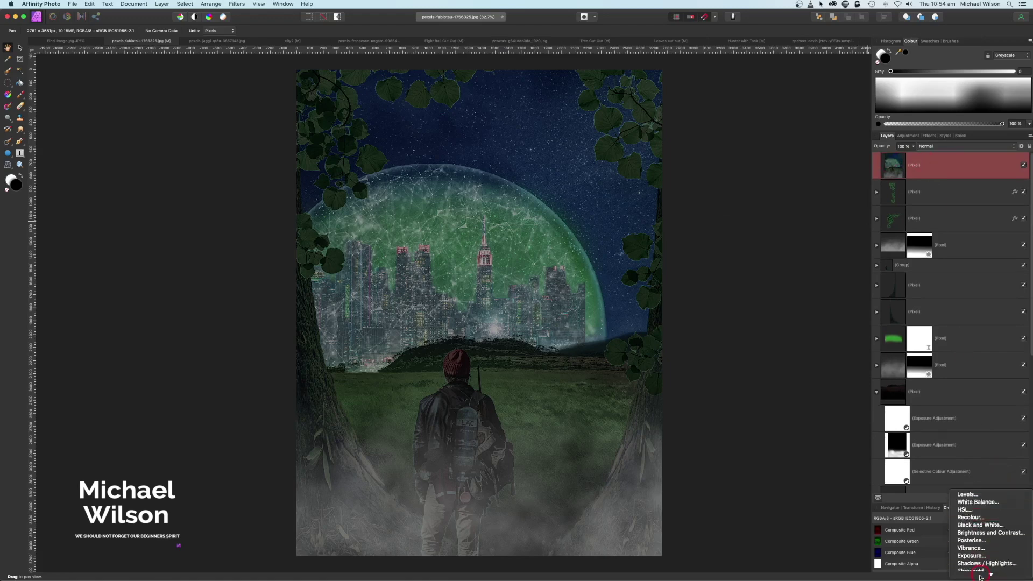
{"action": "left_click", "coordinate": [968, 501]}
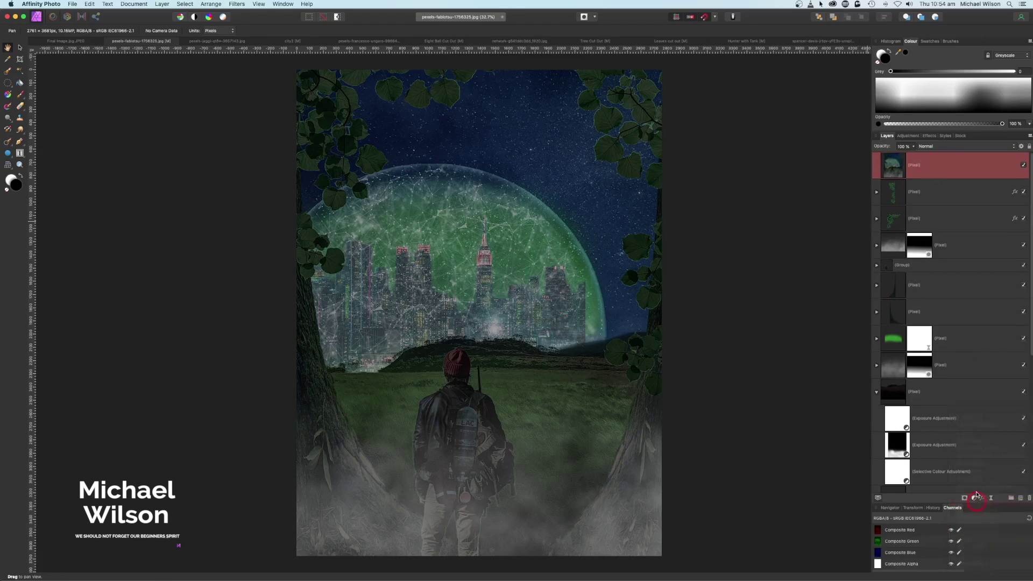
{"action": "left_click_drag", "start_coordinate": [768, 121], "coordinate": [761, 116]}
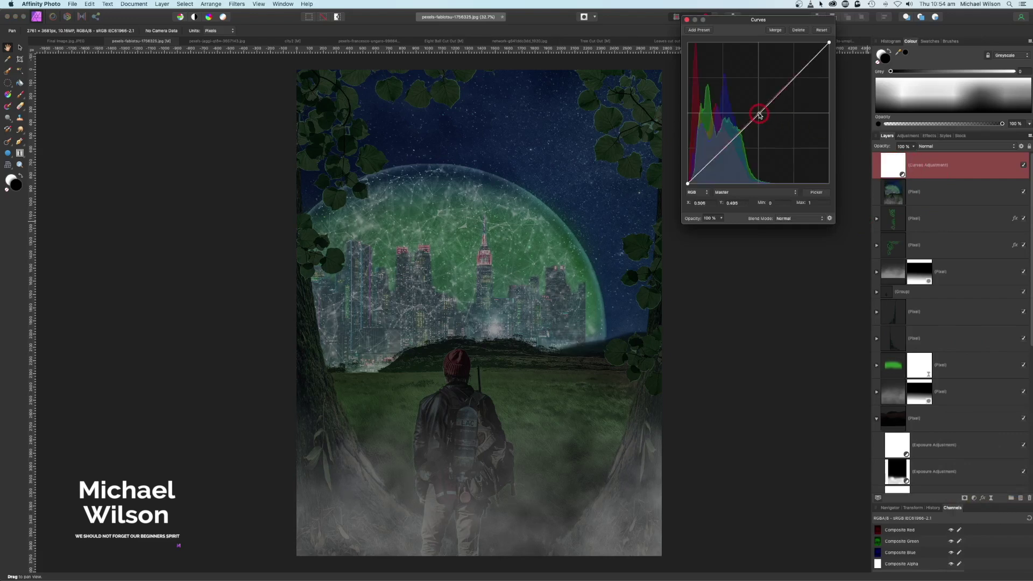
{"action": "left_click", "coordinate": [690, 181]}
{"action": "left_click_drag", "start_coordinate": [688, 183], "coordinate": [688, 179]}
{"action": "left_click", "coordinate": [795, 79]}
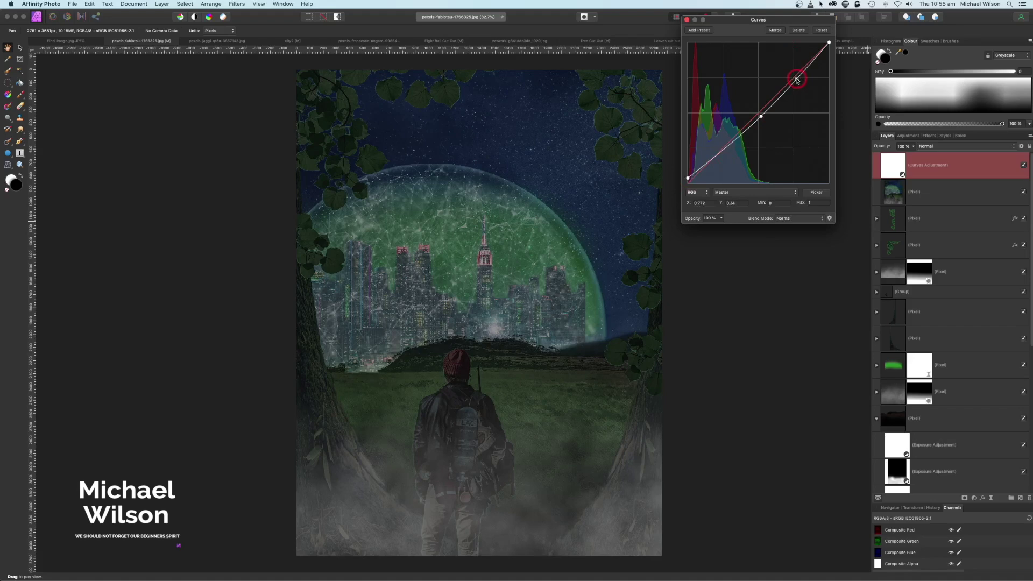
{"action": "left_click_drag", "start_coordinate": [795, 78], "coordinate": [794, 77]}
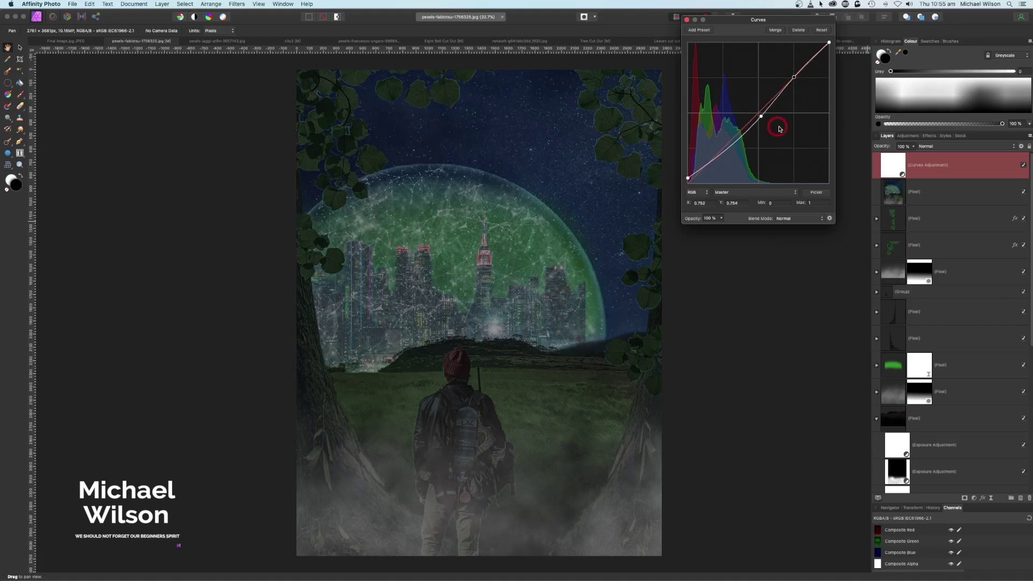
{"action": "left_click", "coordinate": [686, 20]}
- Add an orange Lens Filter adjustment at 50% optical density above the Curves adjustment
{"action": "left_click", "coordinate": [965, 174]}
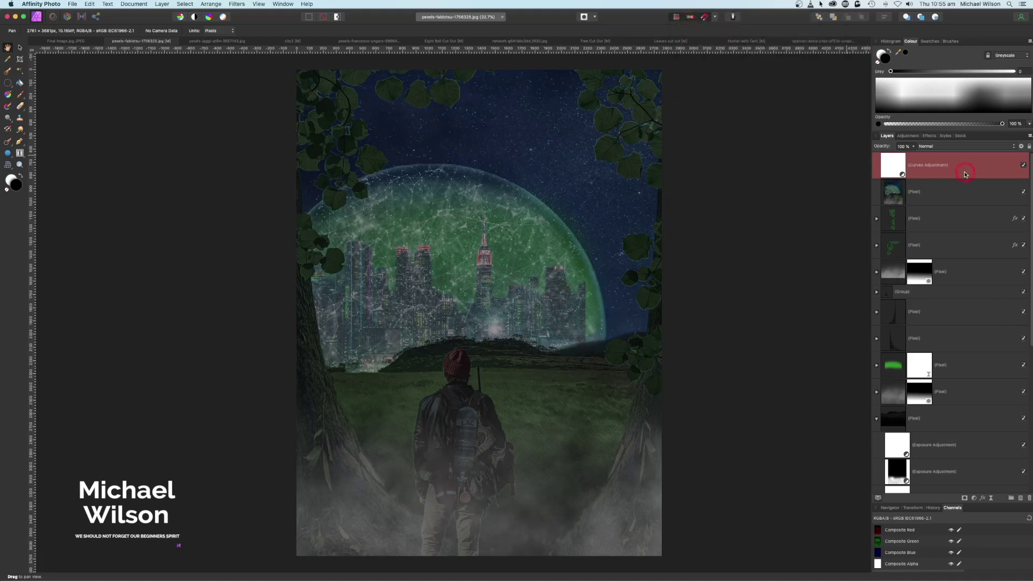
{"action": "left_click", "coordinate": [974, 498]}
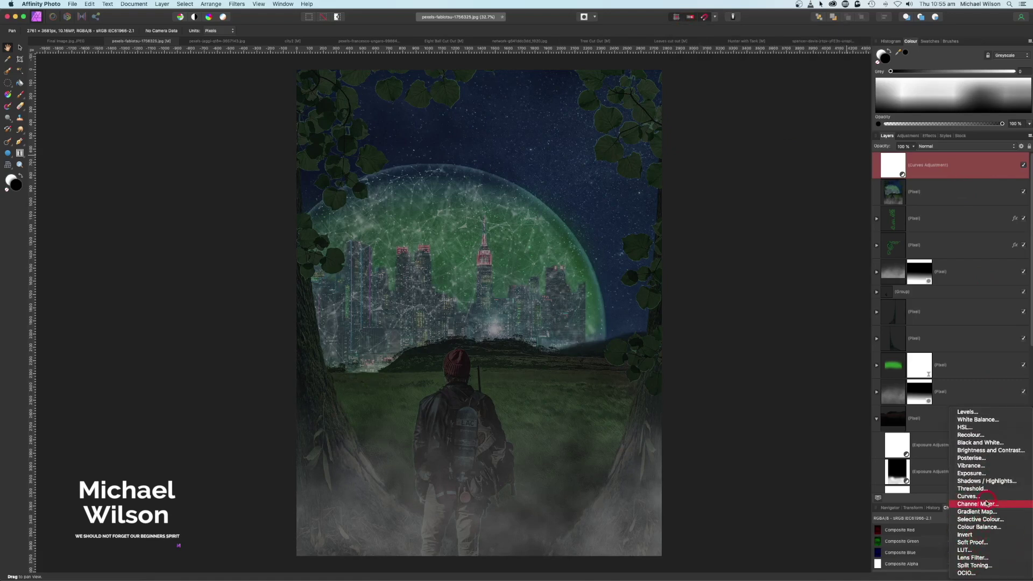
{"action": "left_click", "coordinate": [973, 557]}
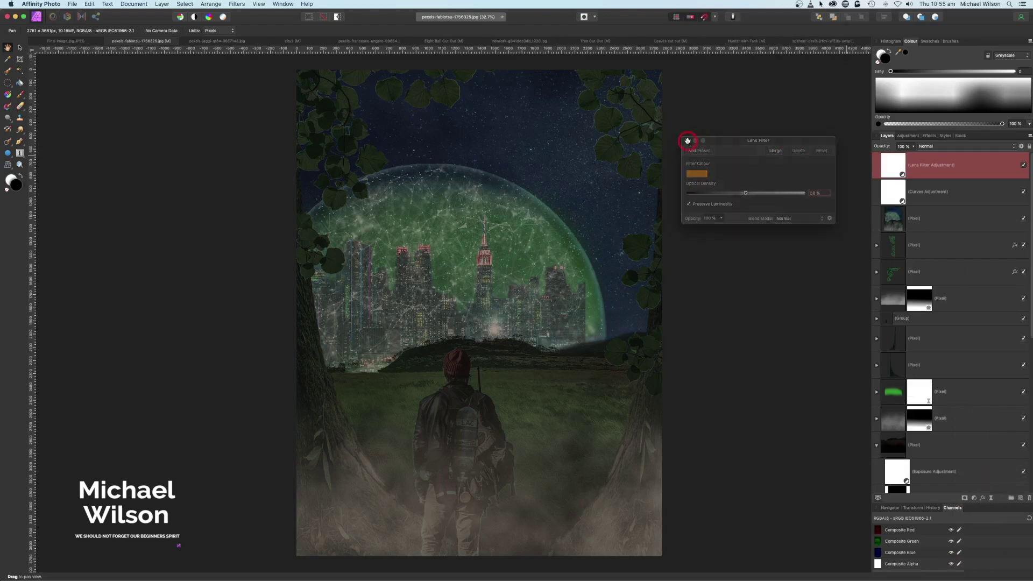
{"action": "left_click", "coordinate": [688, 142]}
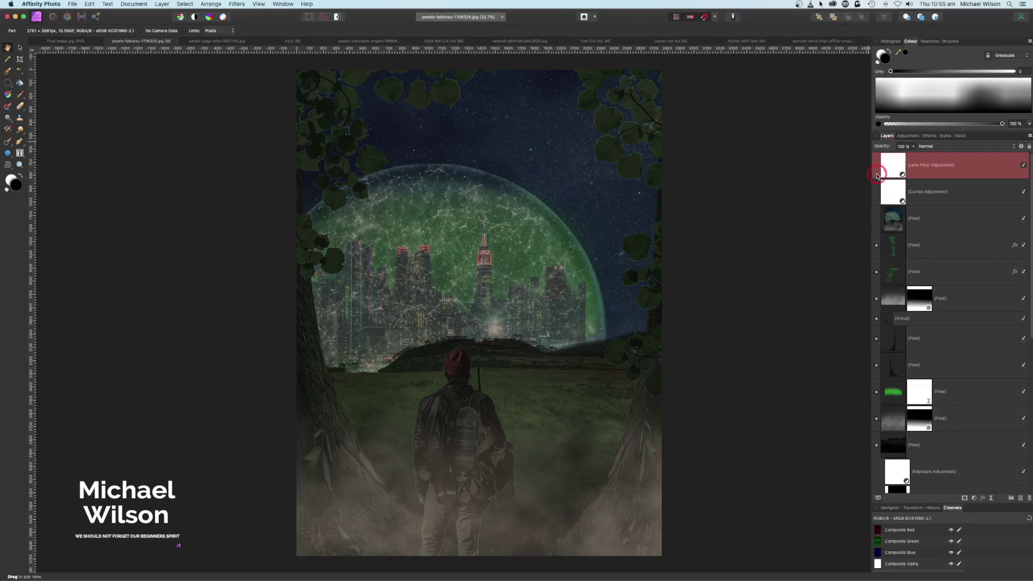